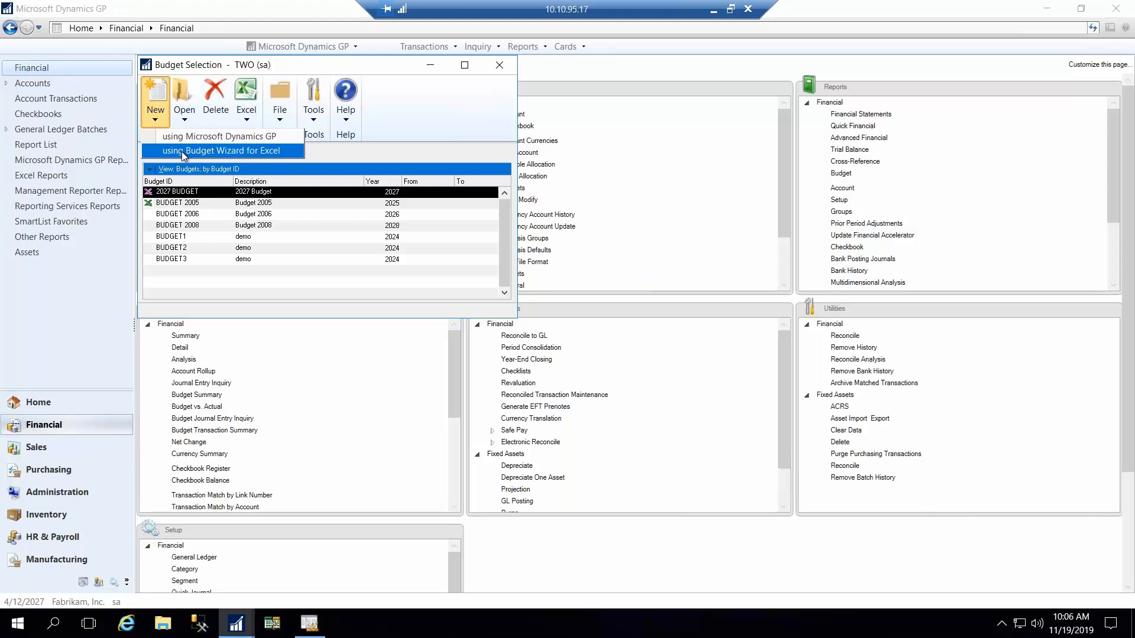
Step: Start a new budget with the Budget Wizard for Excel, using 2027 as ID and description, based on fiscal year 2027
click(182, 151)
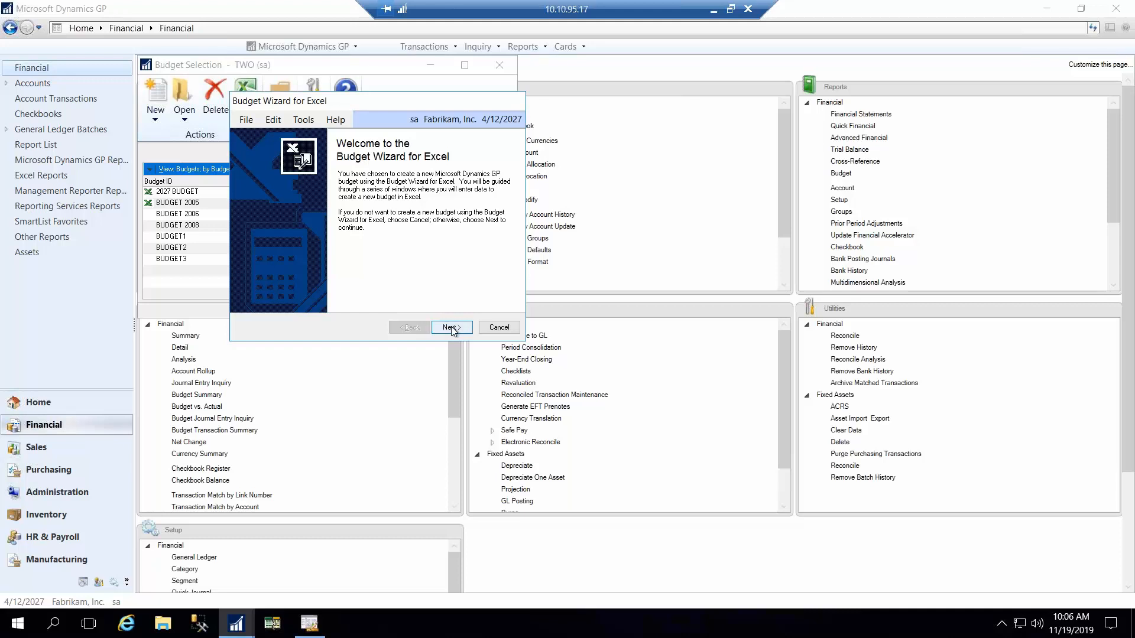
click(452, 329)
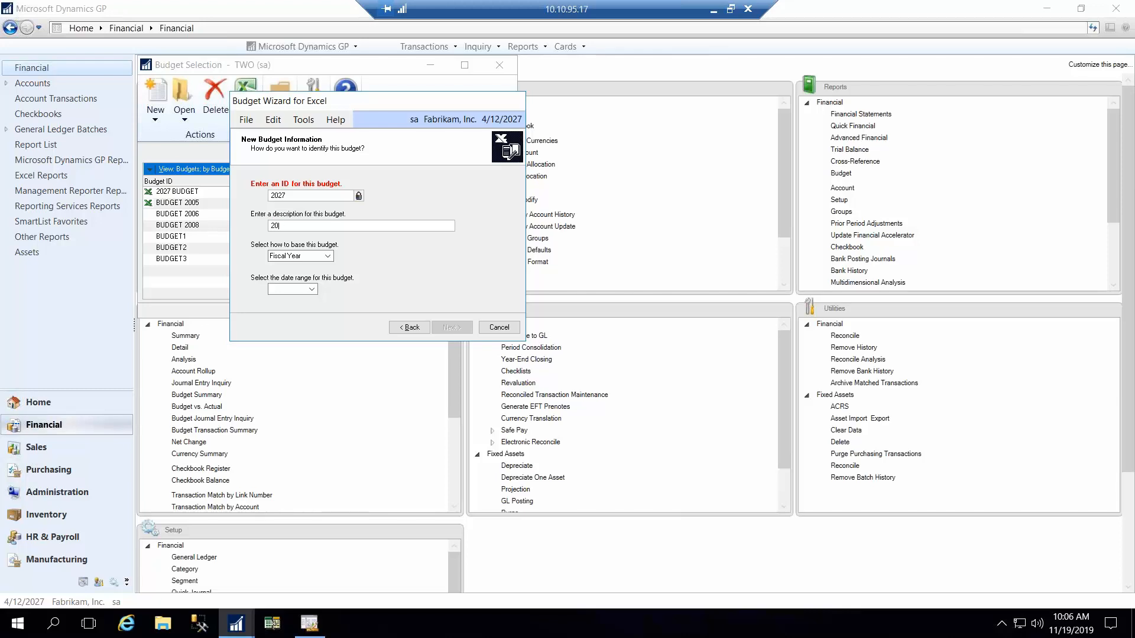
click(294, 289)
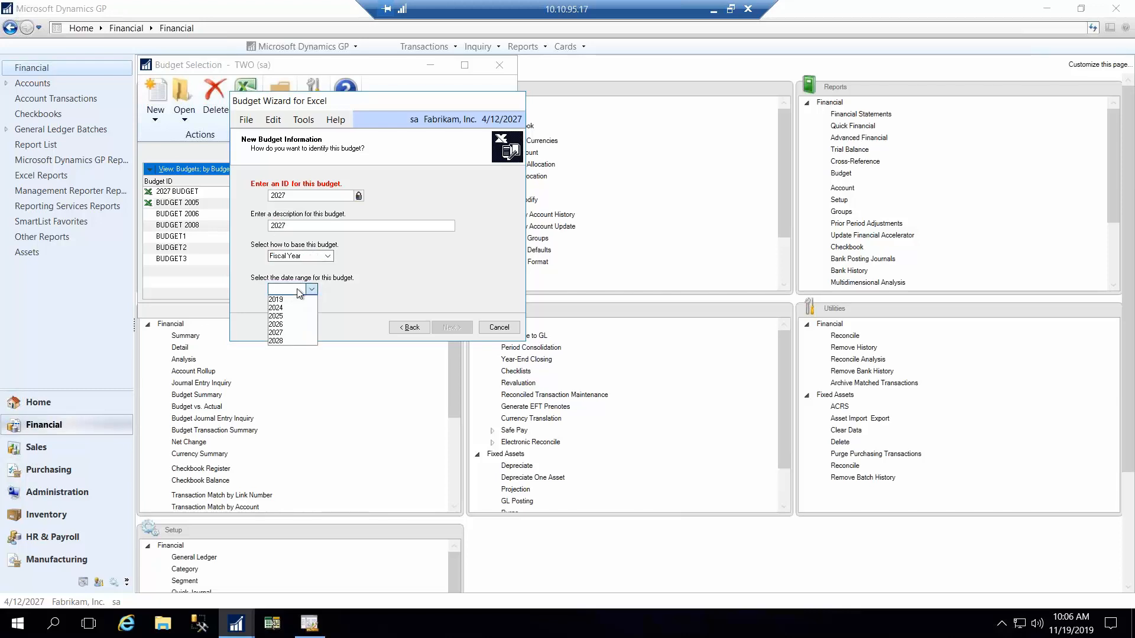
click(285, 333)
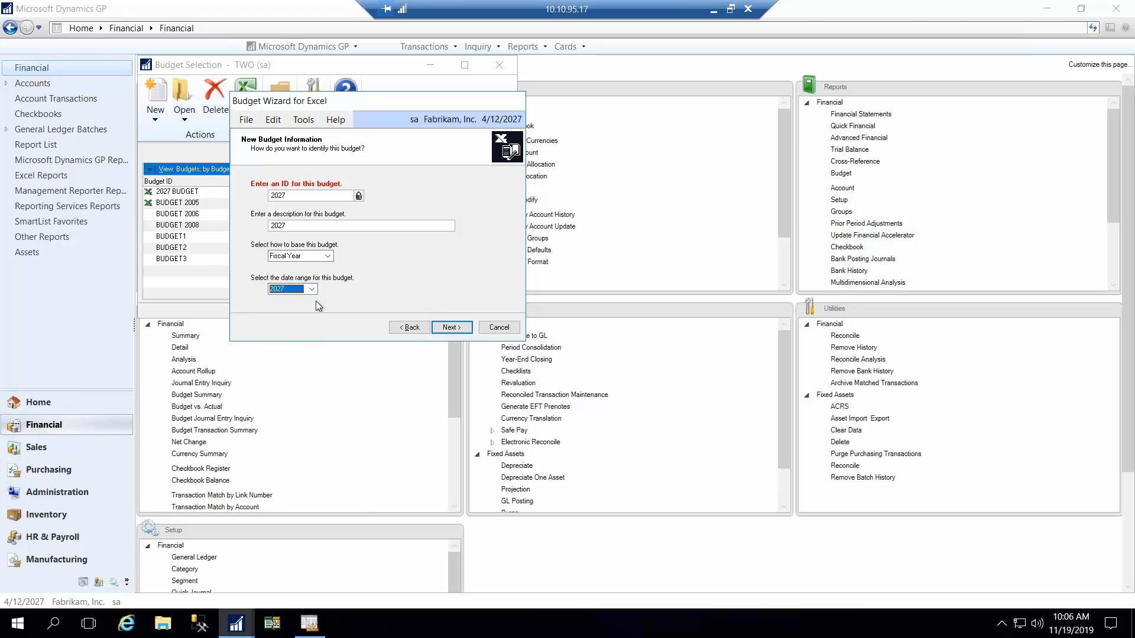
click(457, 328)
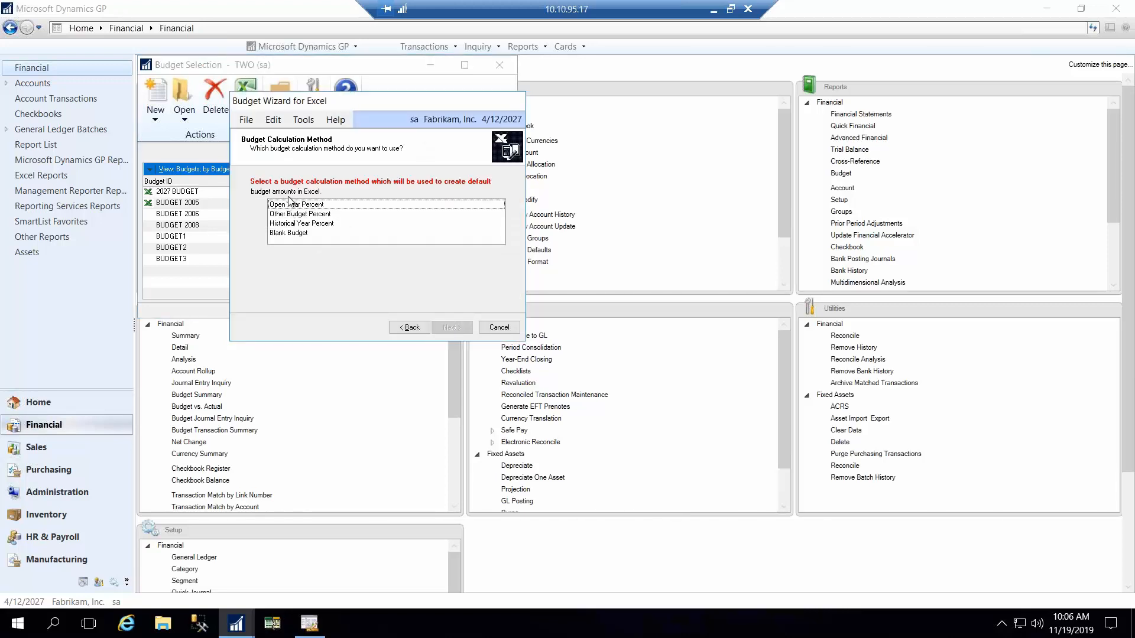
Step: Review the descriptions of the budget calculation methods and choose Blank Budget for the new budget
click(289, 205)
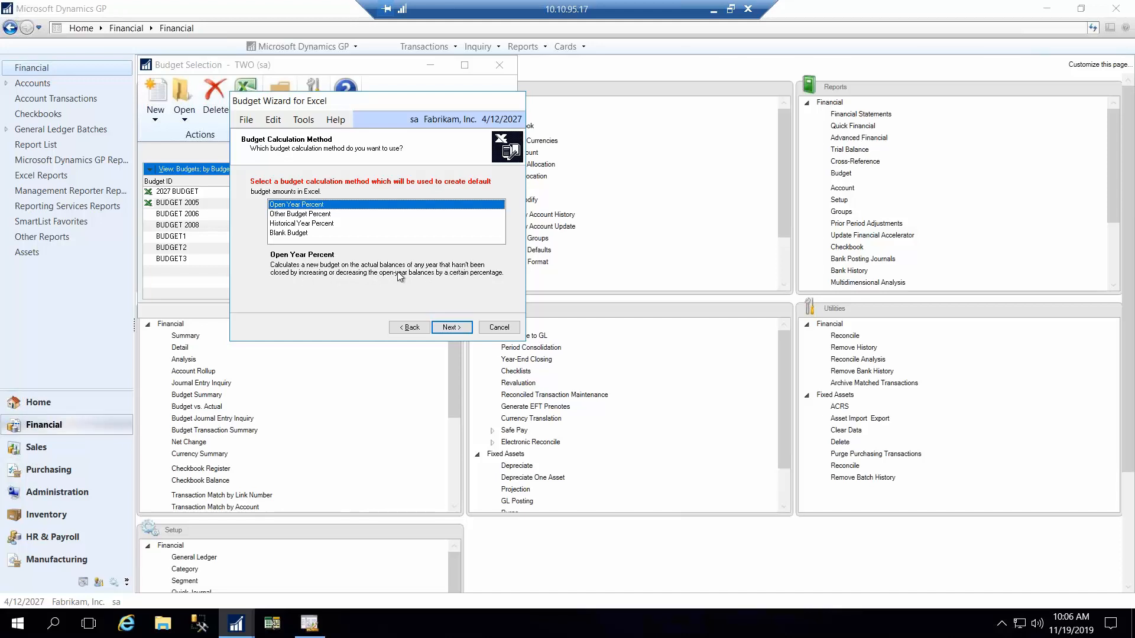
click(289, 215)
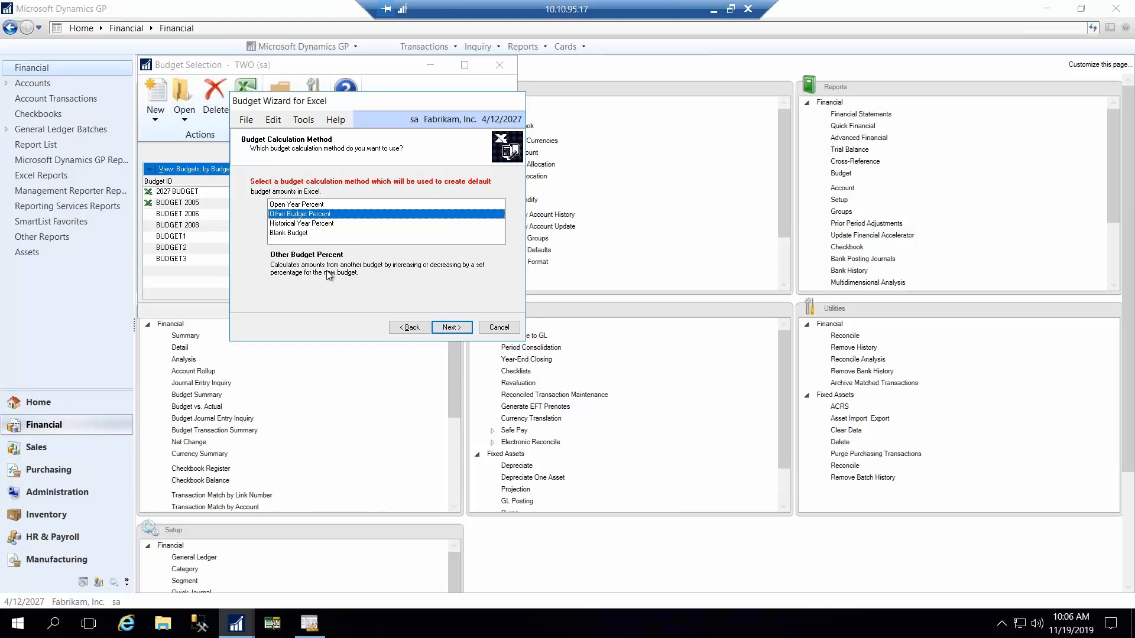
click(314, 225)
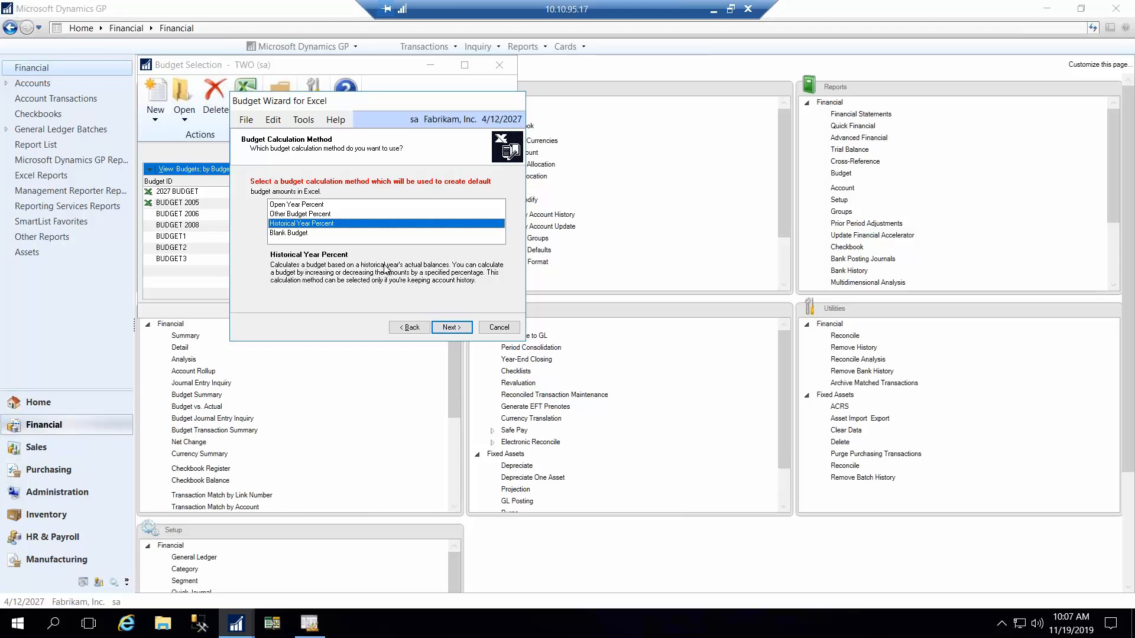
click(284, 234)
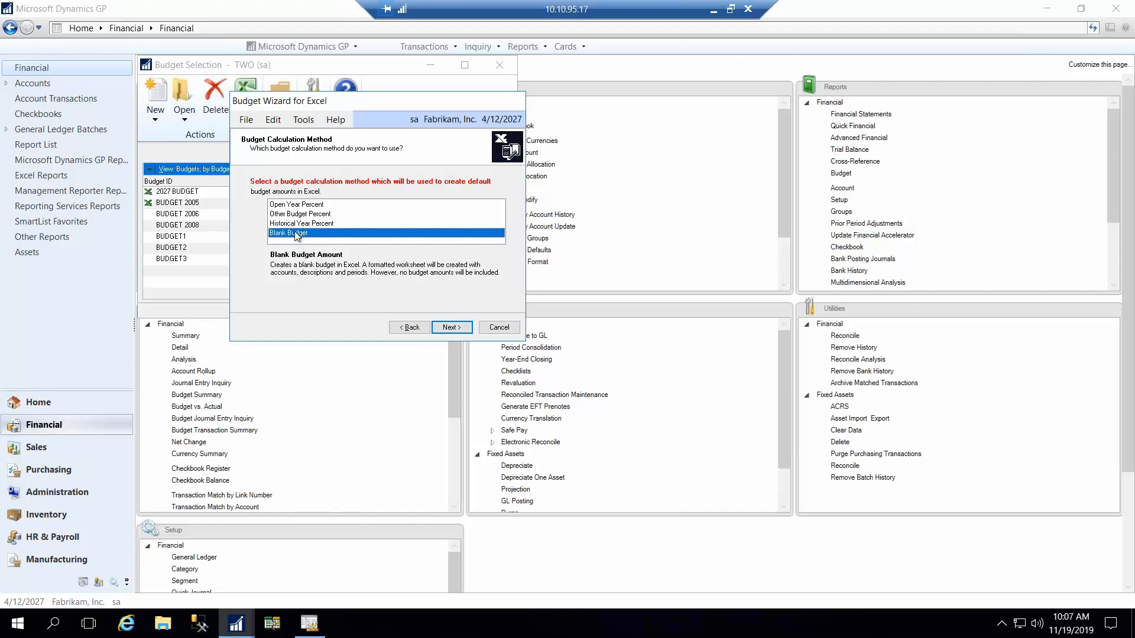
click(455, 327)
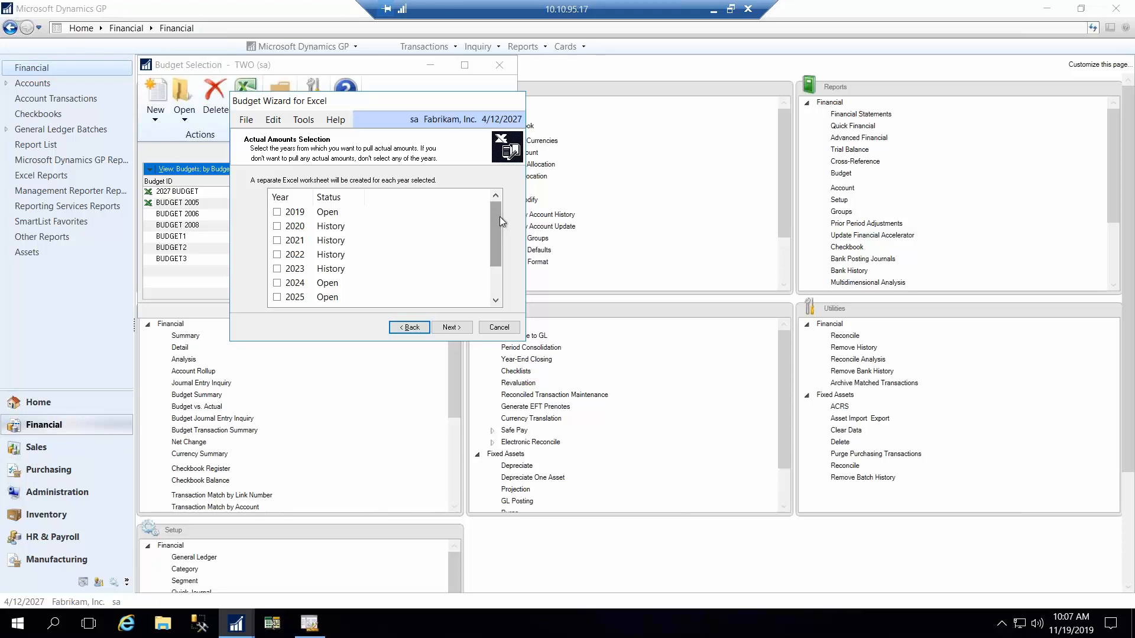
Step: Include the actual amounts of year 2027 as an additional worksheet in the budget
drag(499, 216, 491, 256)
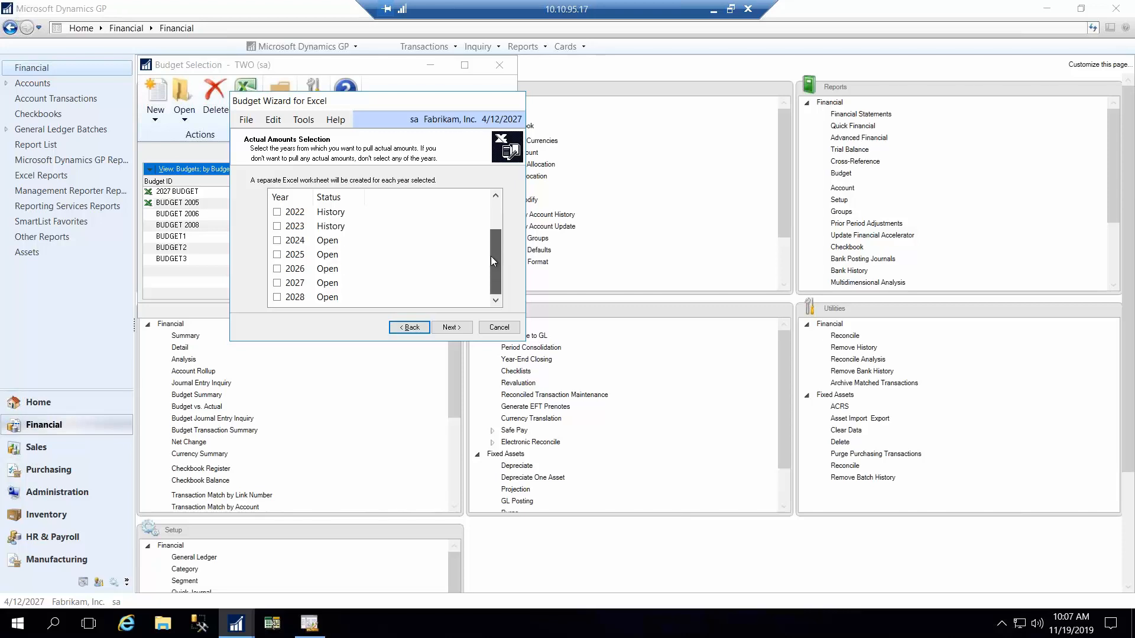
click(276, 283)
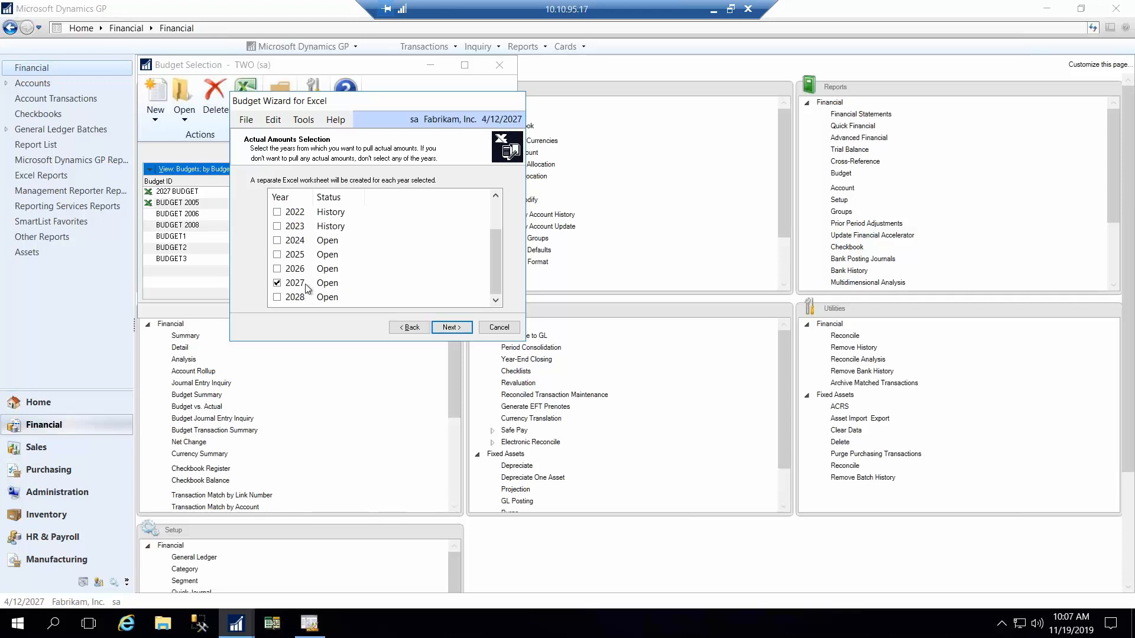
click(449, 328)
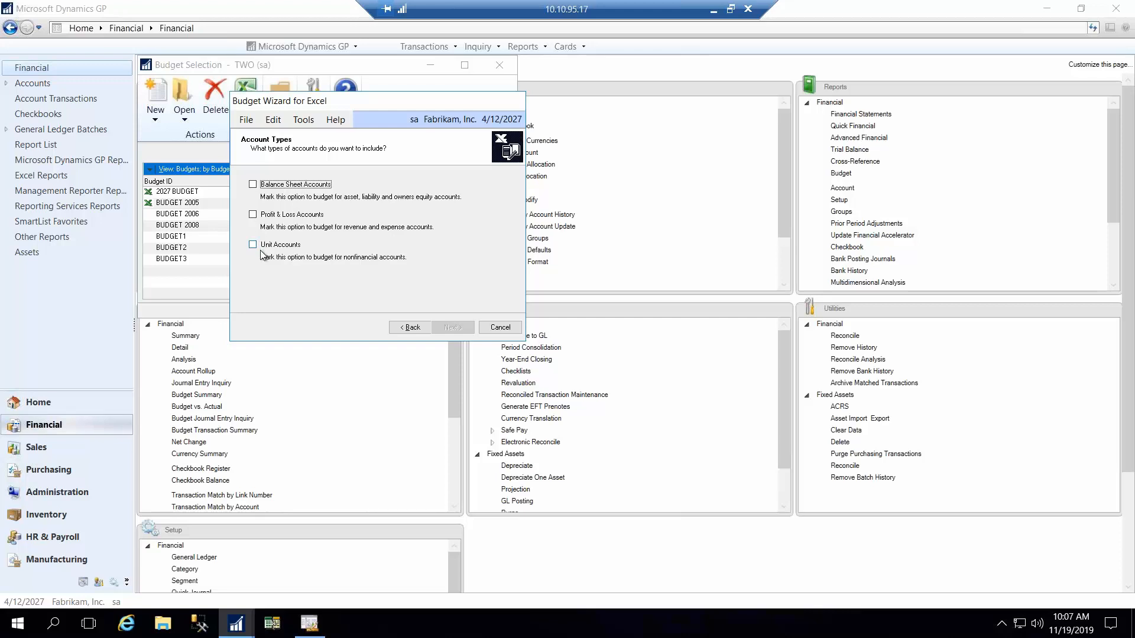
Step: Limit the budget to Profit & Loss accounts, include all accounts of that type, and accept the account list
click(253, 215)
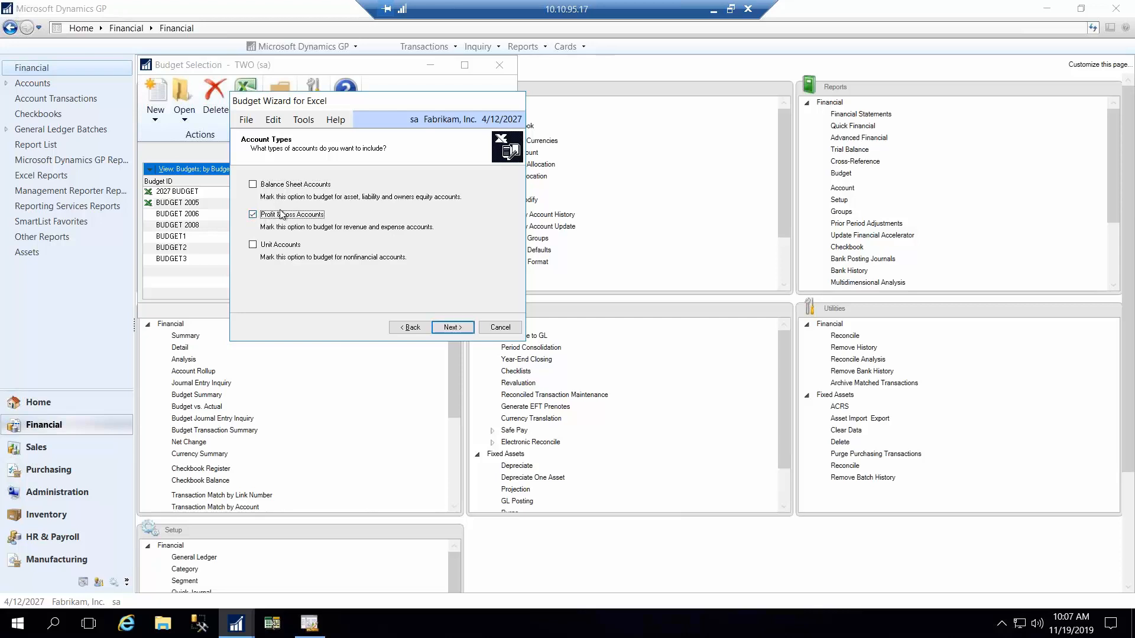
click(453, 328)
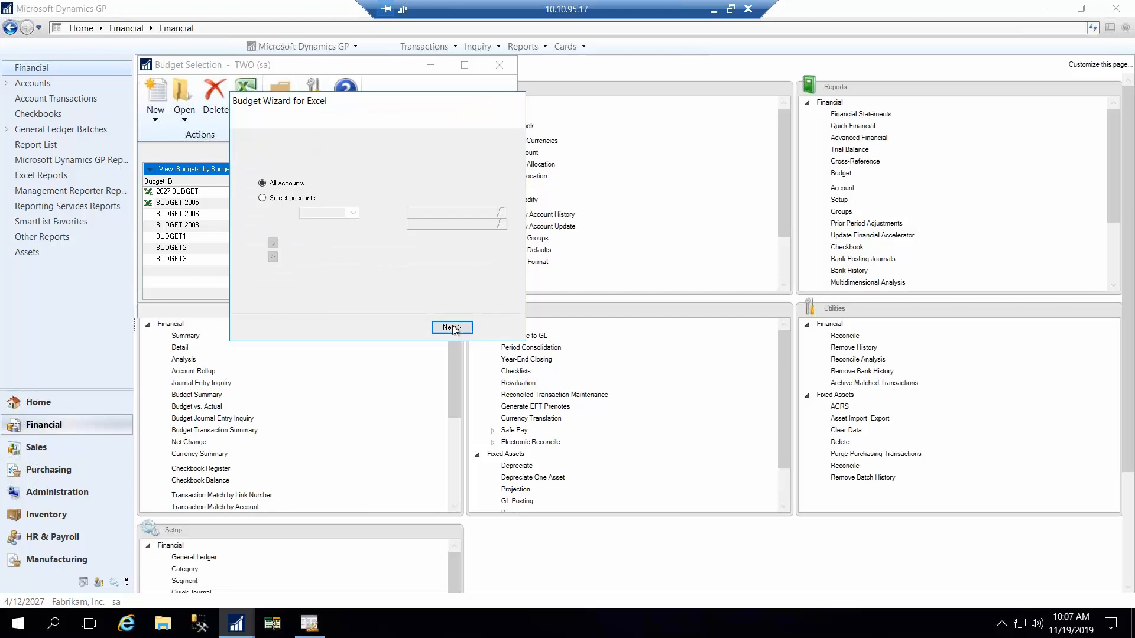
click(263, 198)
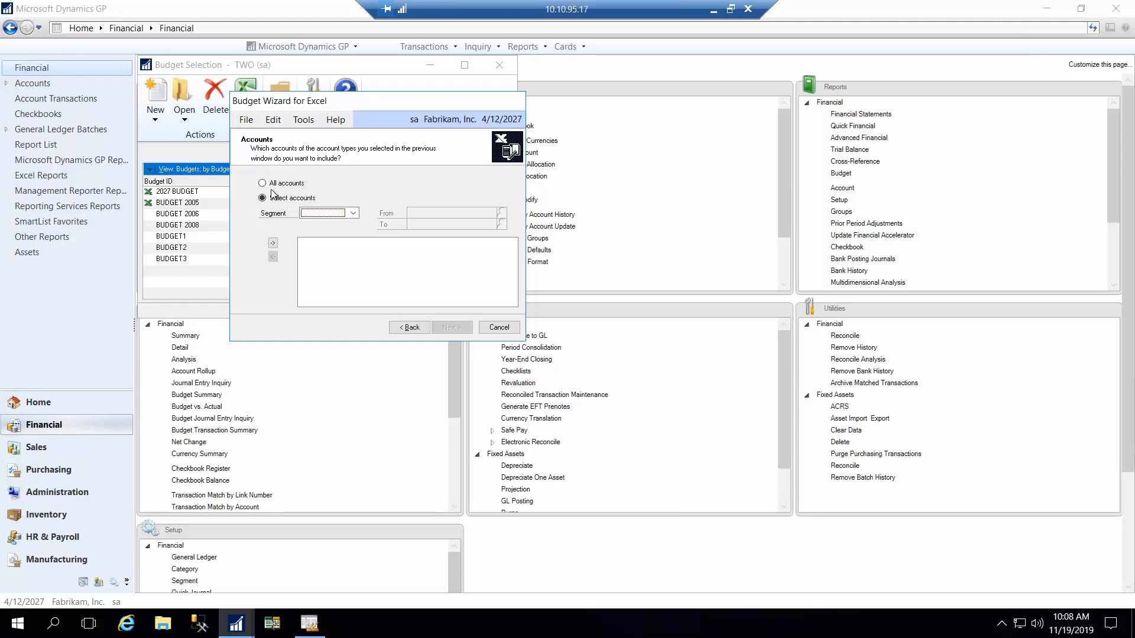
click(264, 184)
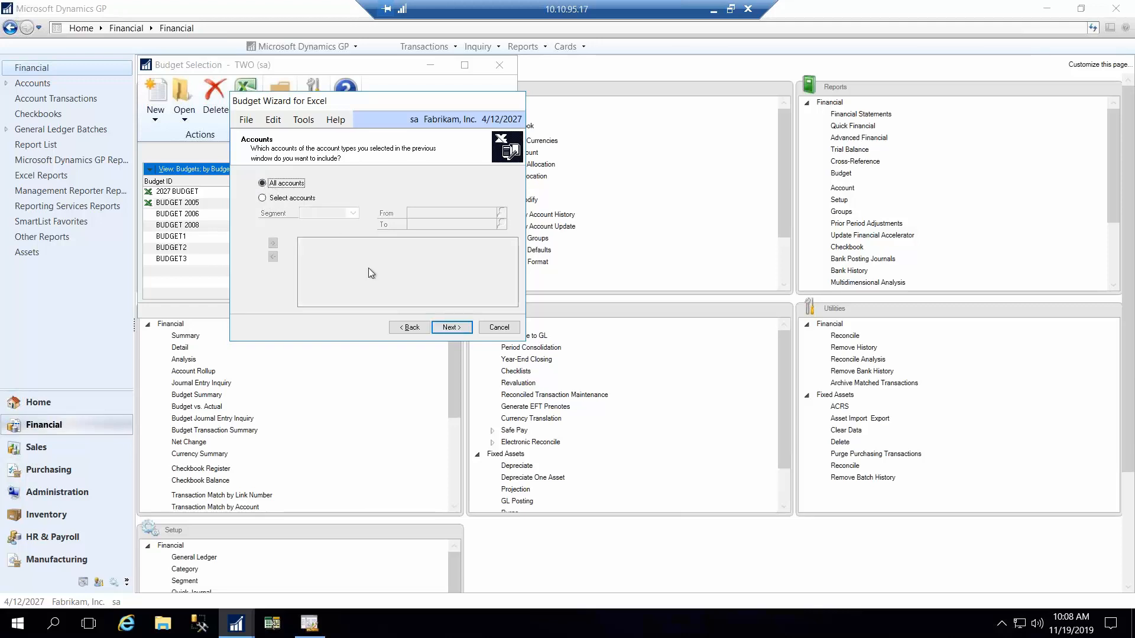
click(450, 328)
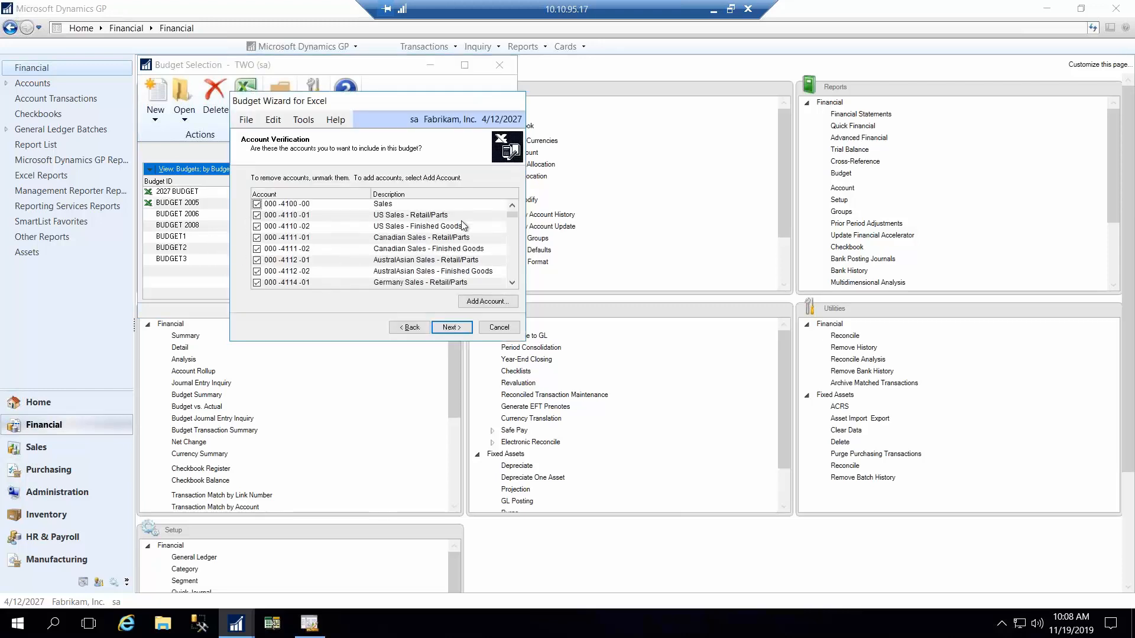
drag(512, 220, 488, 290)
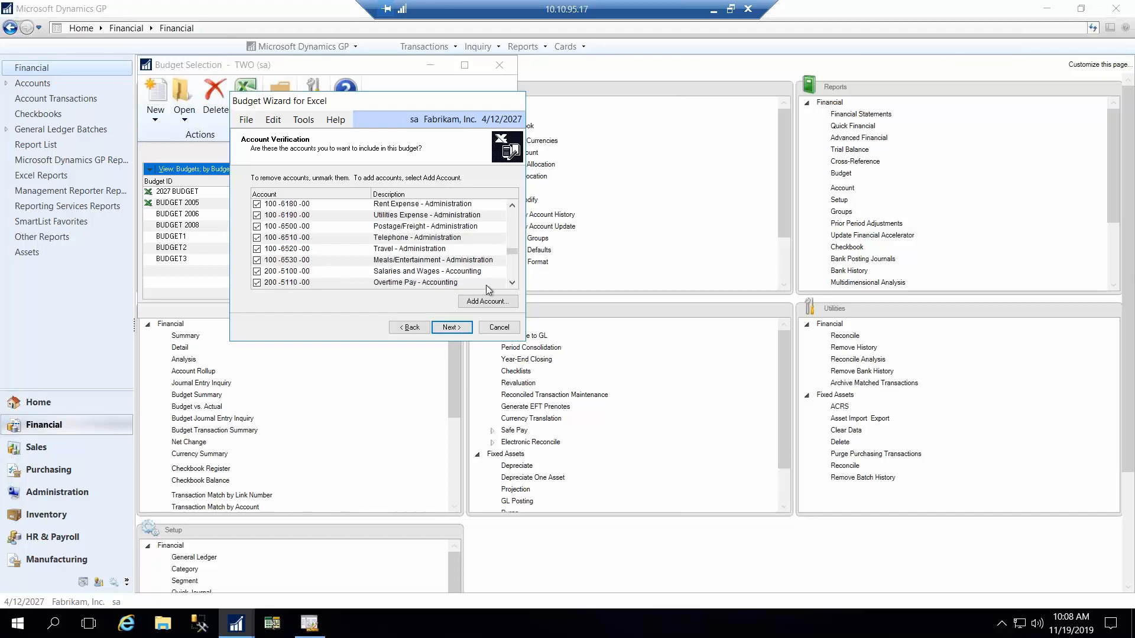
click(450, 329)
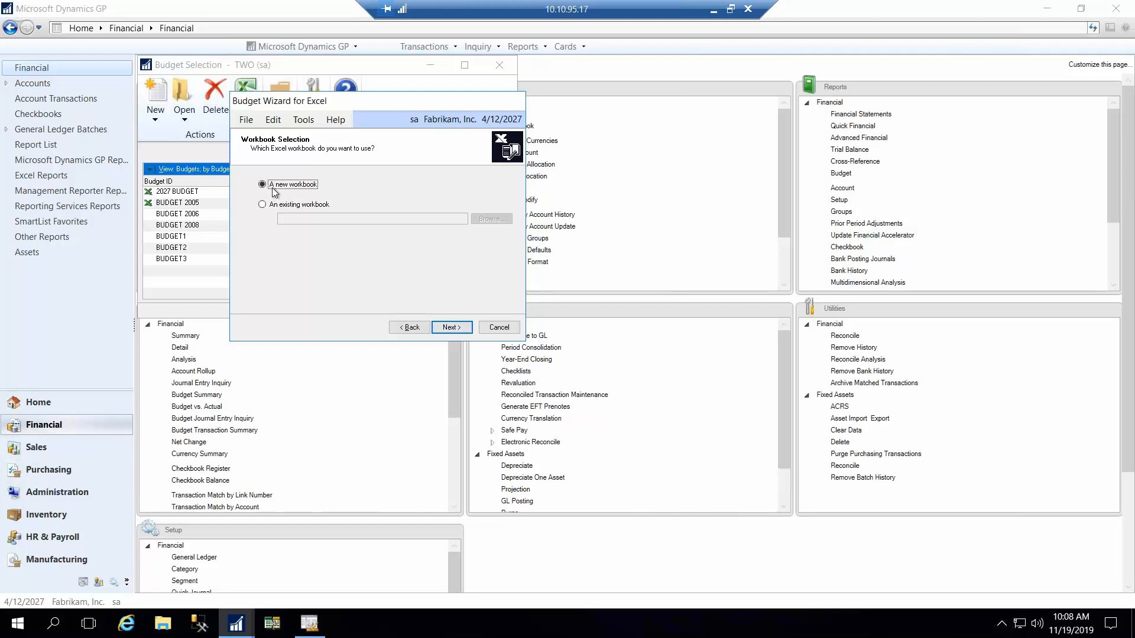
Step: Generate the budget in a new Excel workbook named 2027 on the Desktop, accepting replacement of the existing 2027 worksheet
click(453, 330)
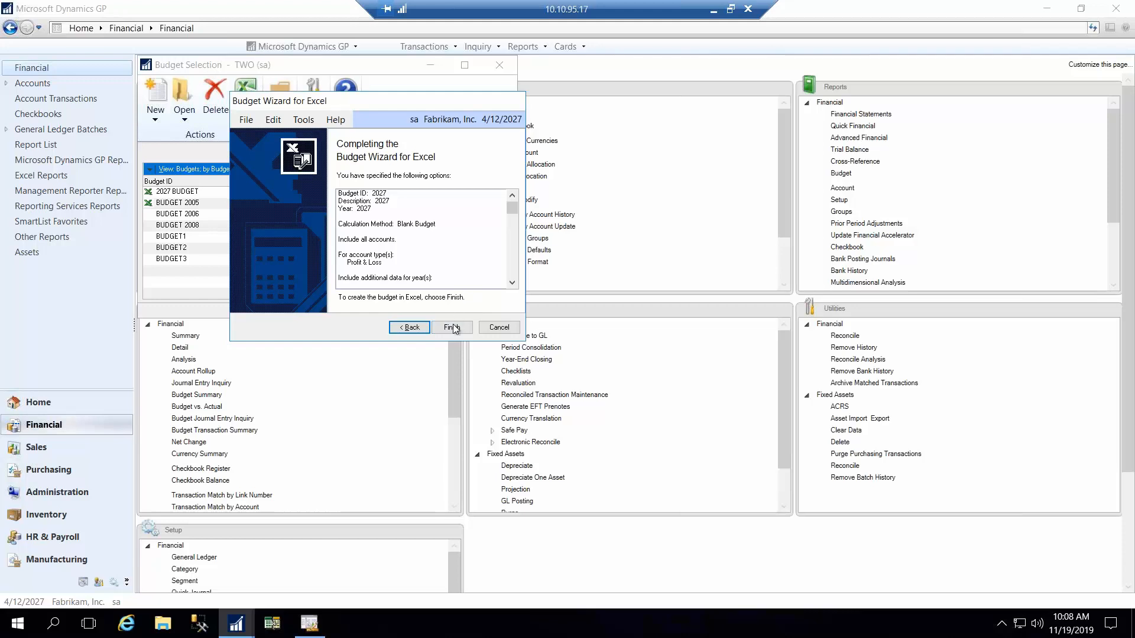
click(453, 328)
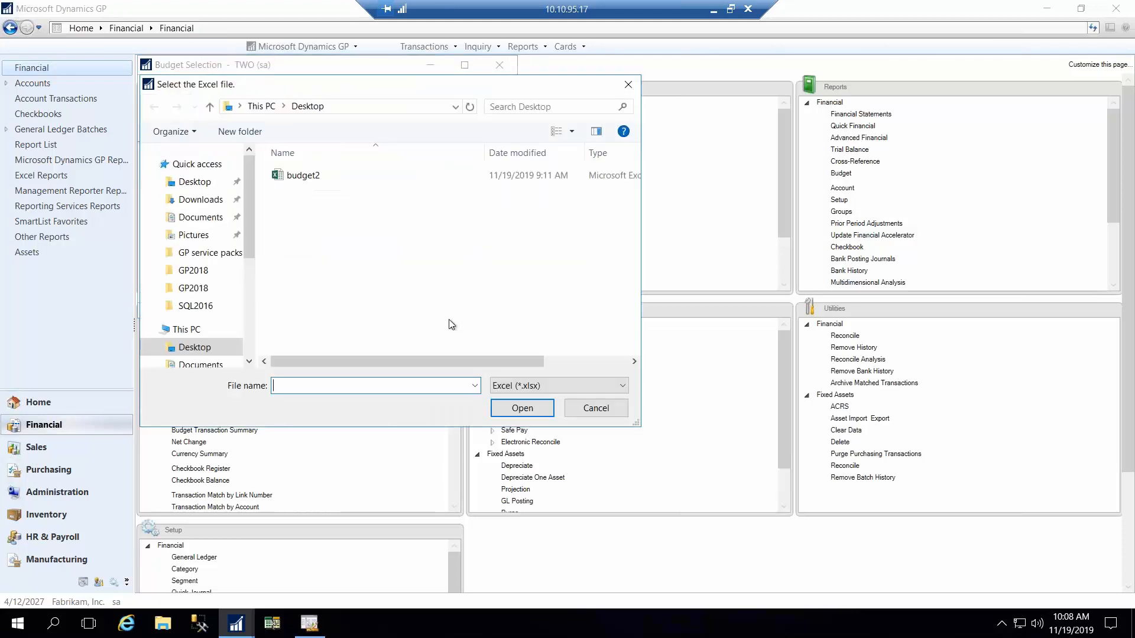
click(192, 181)
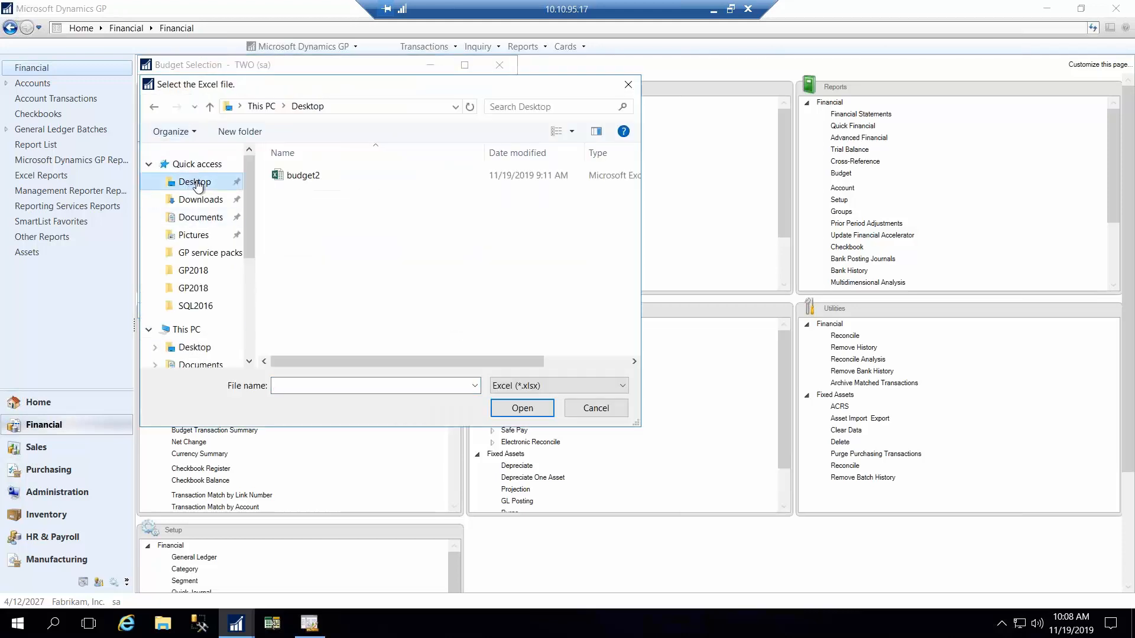
click(327, 386)
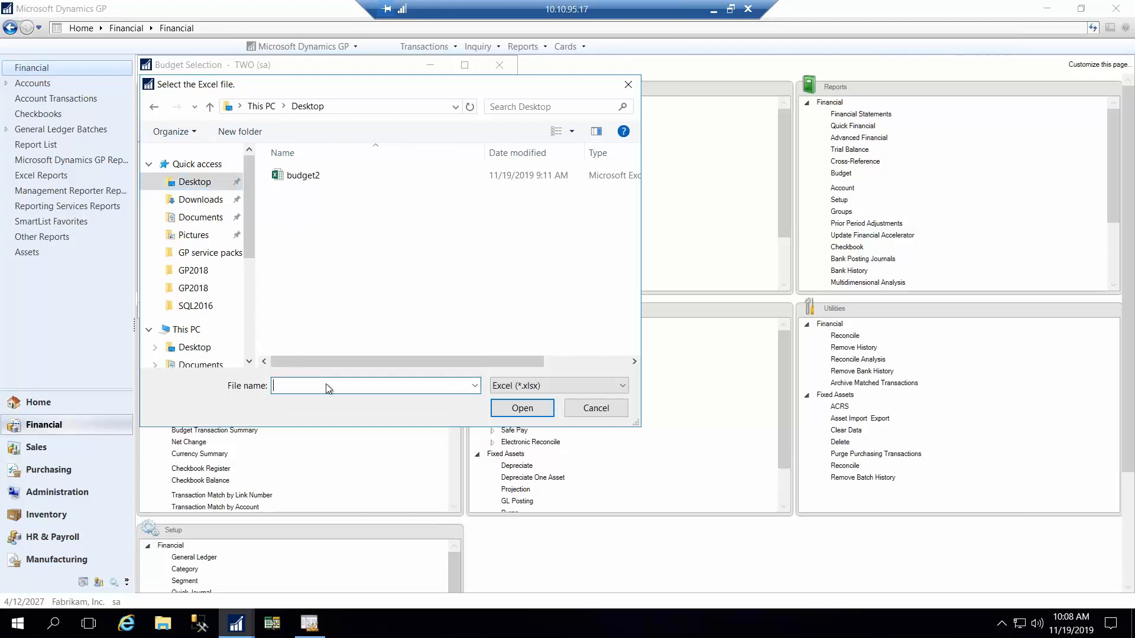
text(2027)
click(512, 412)
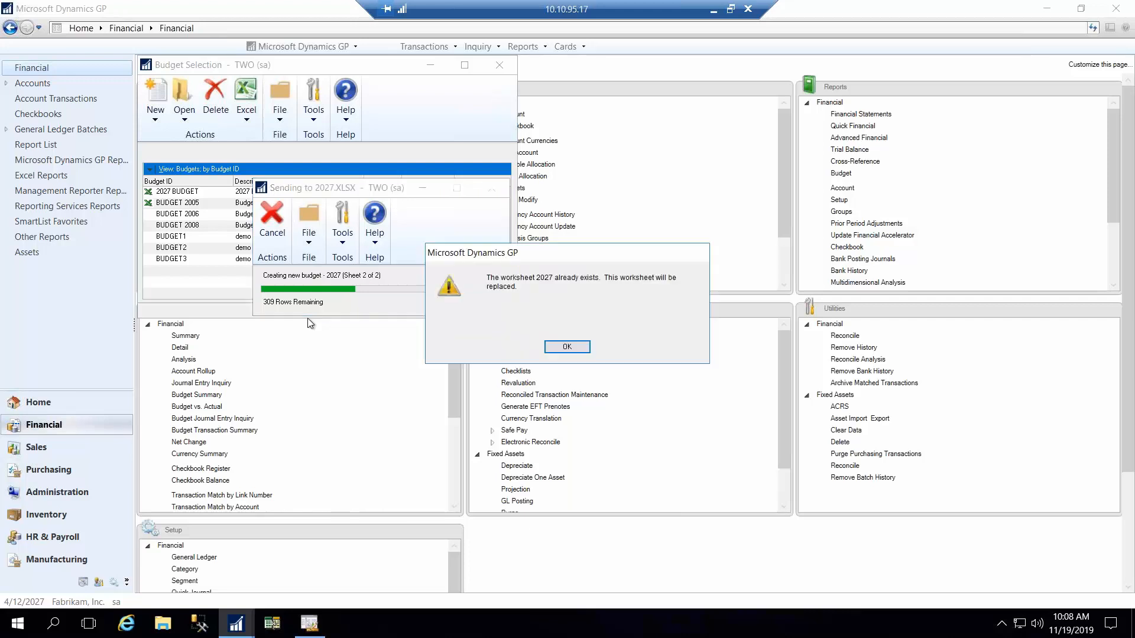
click(583, 350)
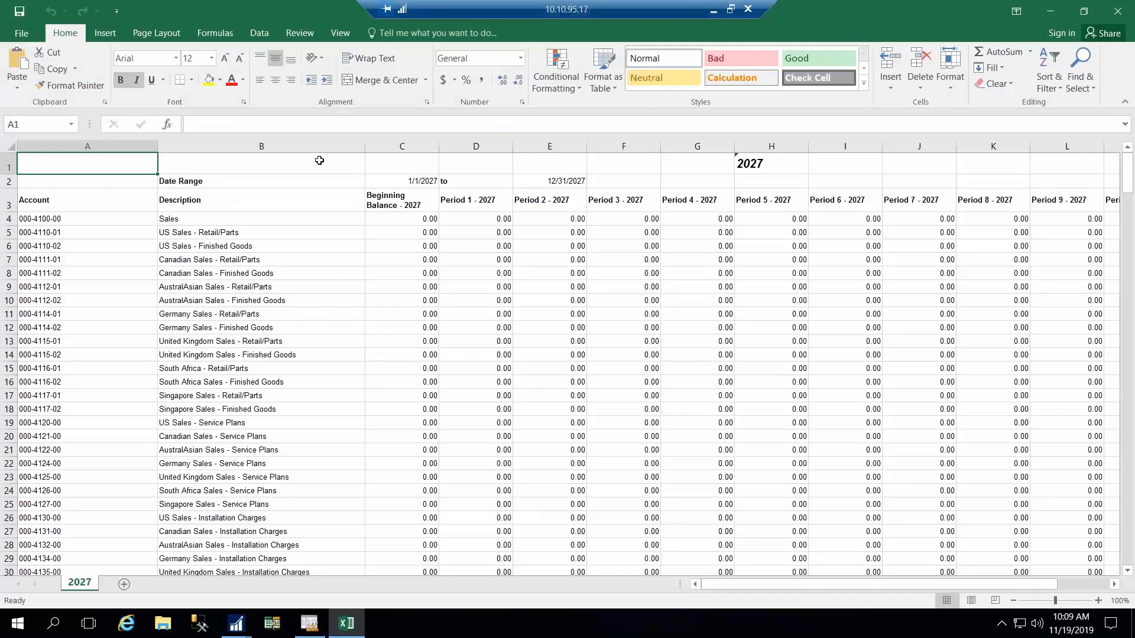
Step: Narrow the Description and Account columns of the 2027 budget worksheet so more period columns fit in view
drag(360, 147, 304, 155)
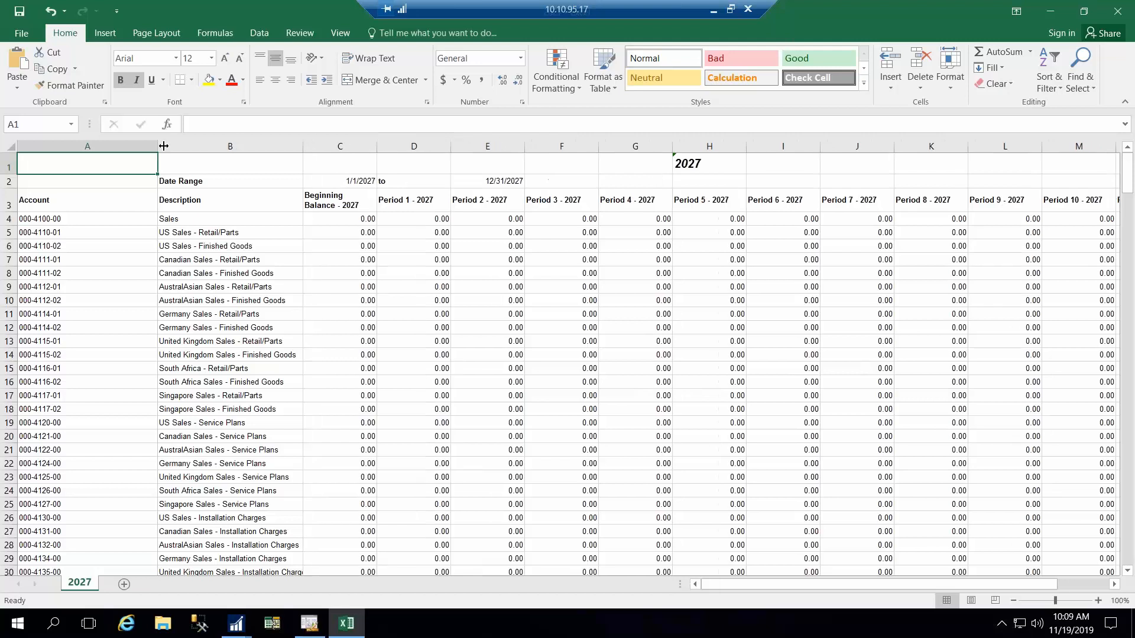
drag(153, 150, 97, 155)
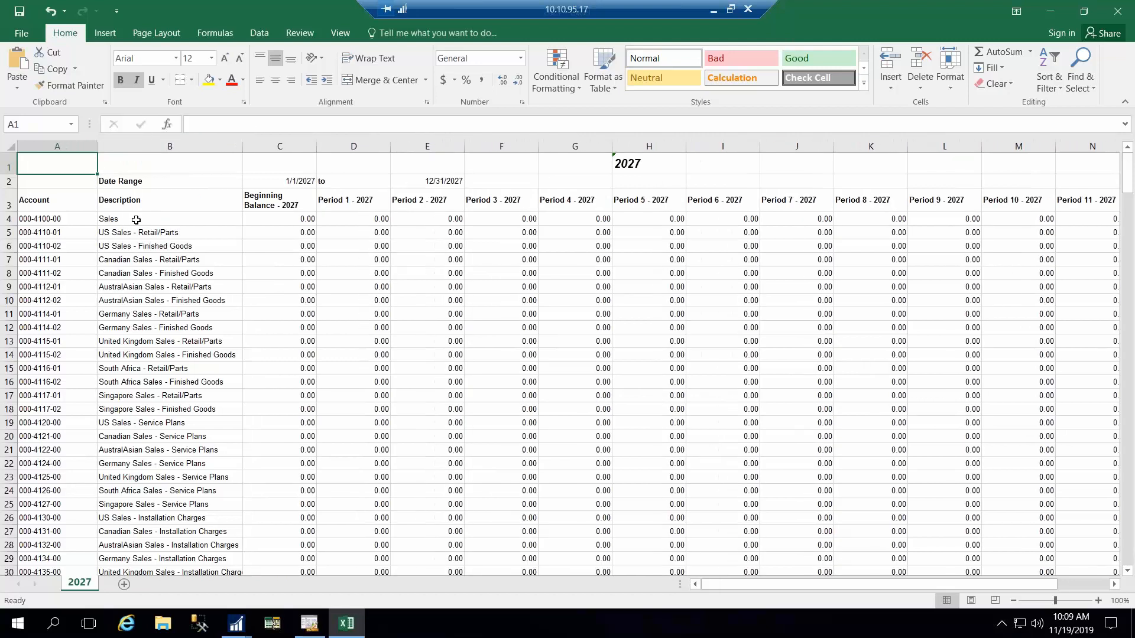
click(366, 235)
scroll(367, 284, down, 2)
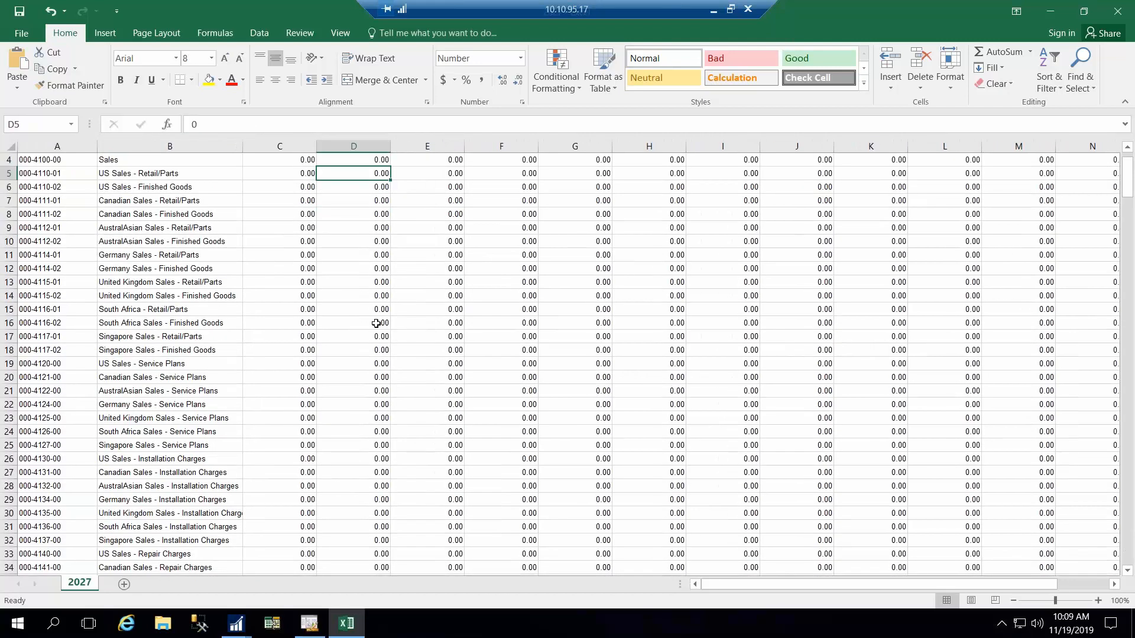
scroll(376, 334, up, 2)
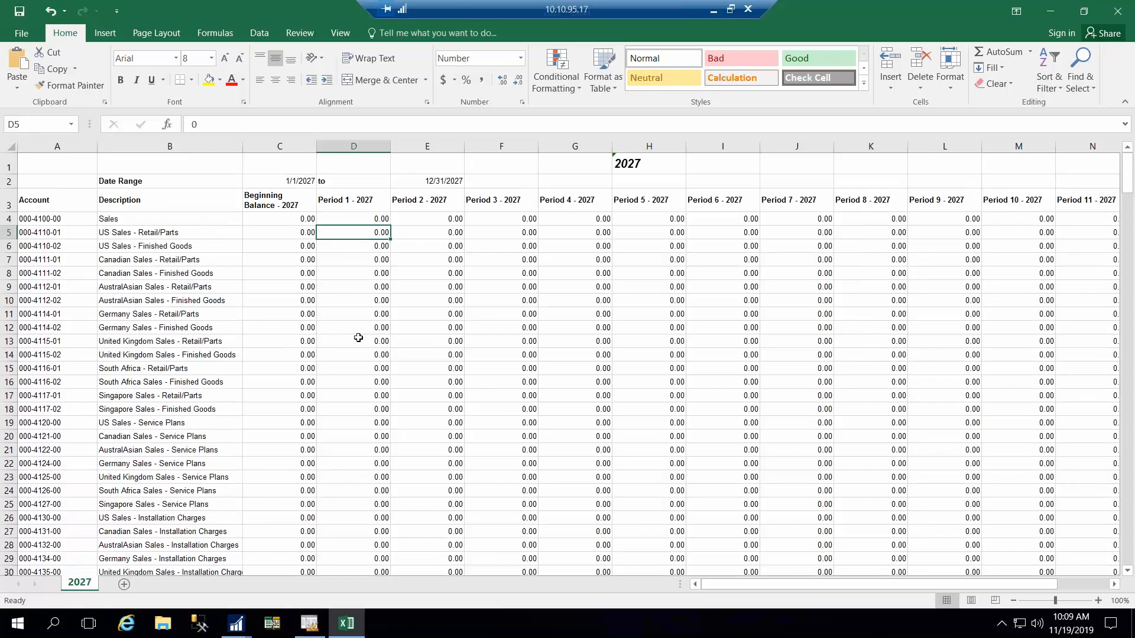
scroll(362, 317, down, 1)
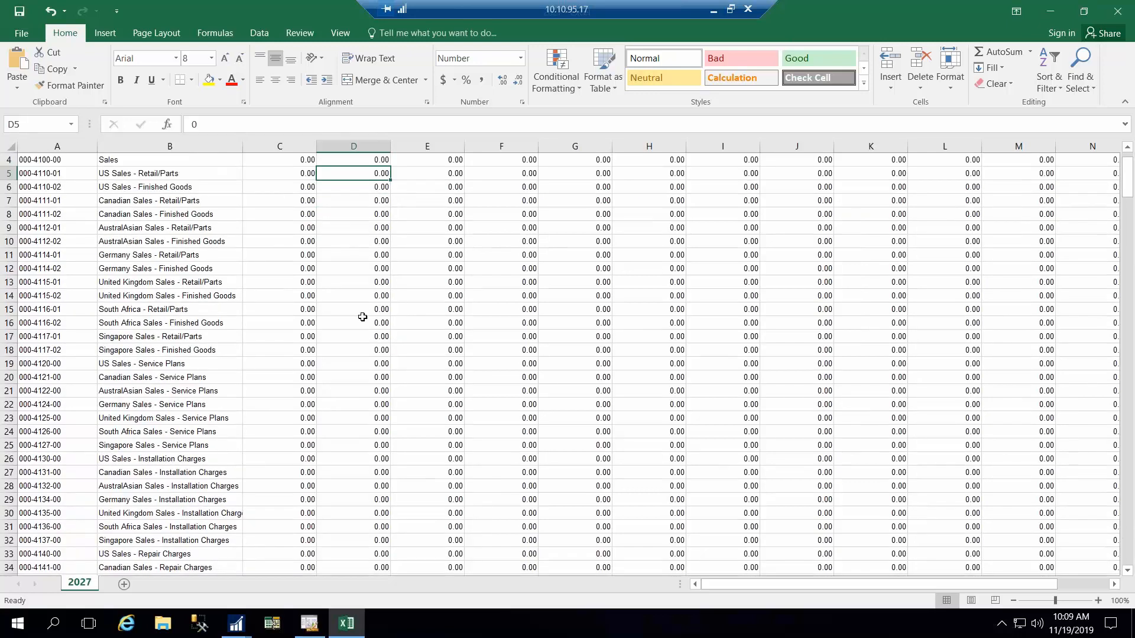
scroll(373, 259, up, 1)
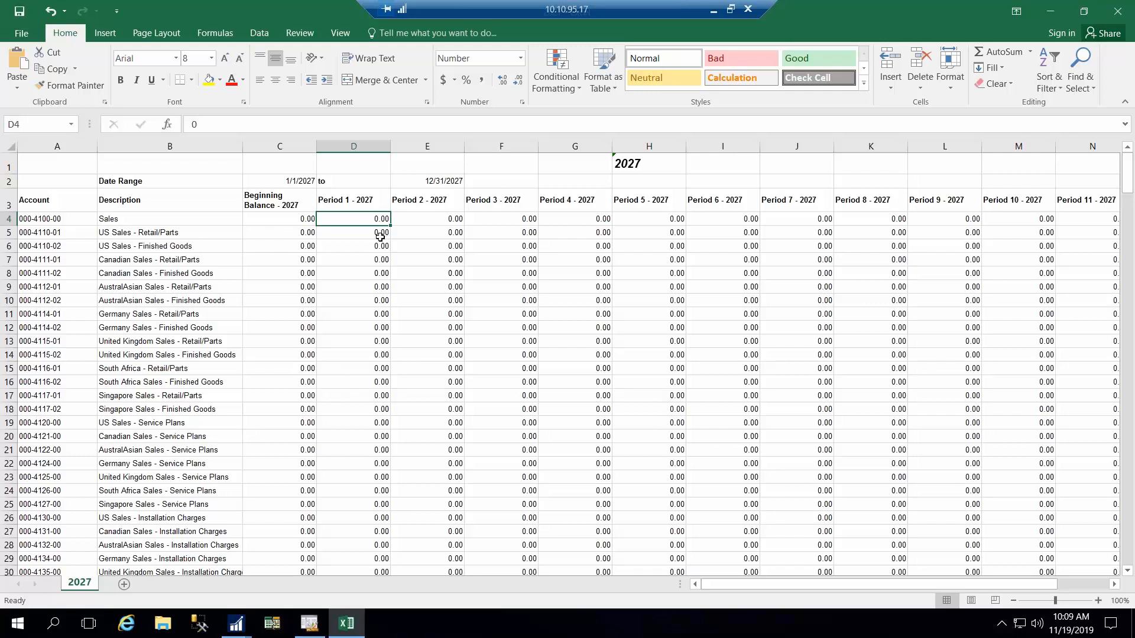
Step: Enter 100 as the amount for Periods 1, 2 and 3 of Canadian Sales - Finished Goods
click(370, 289)
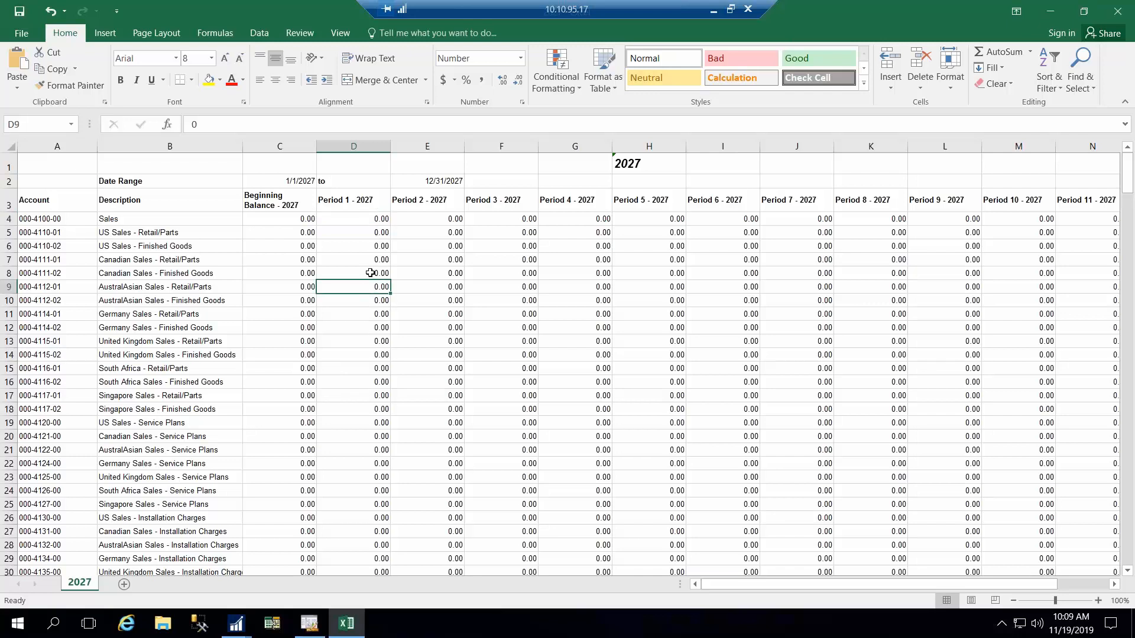
click(365, 273)
text(100)
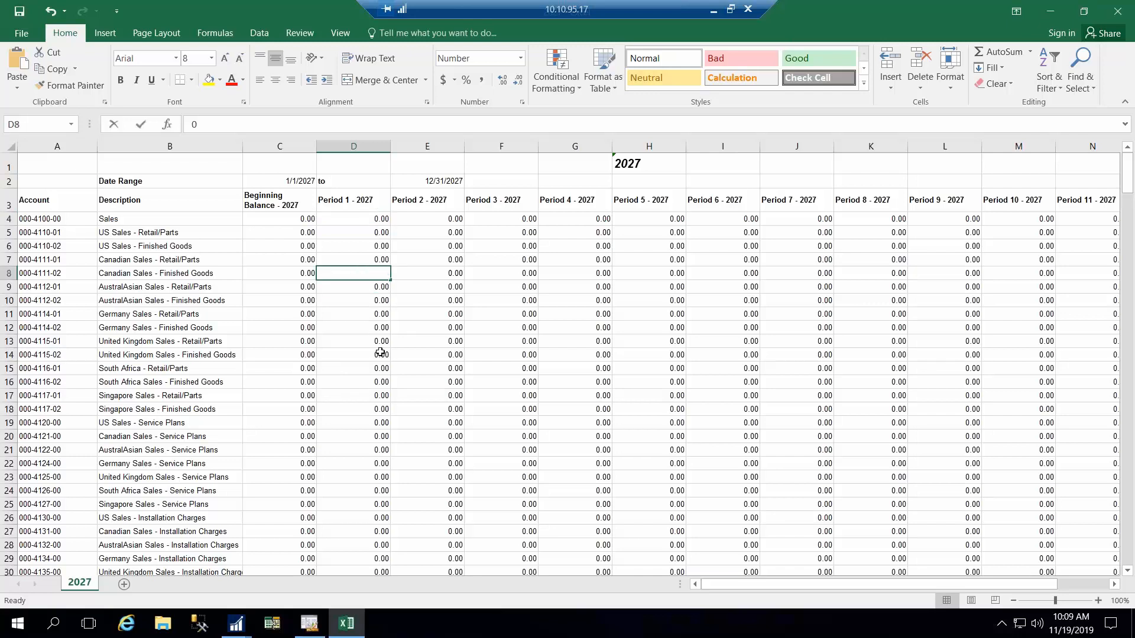
key(Tab)
text(0100)
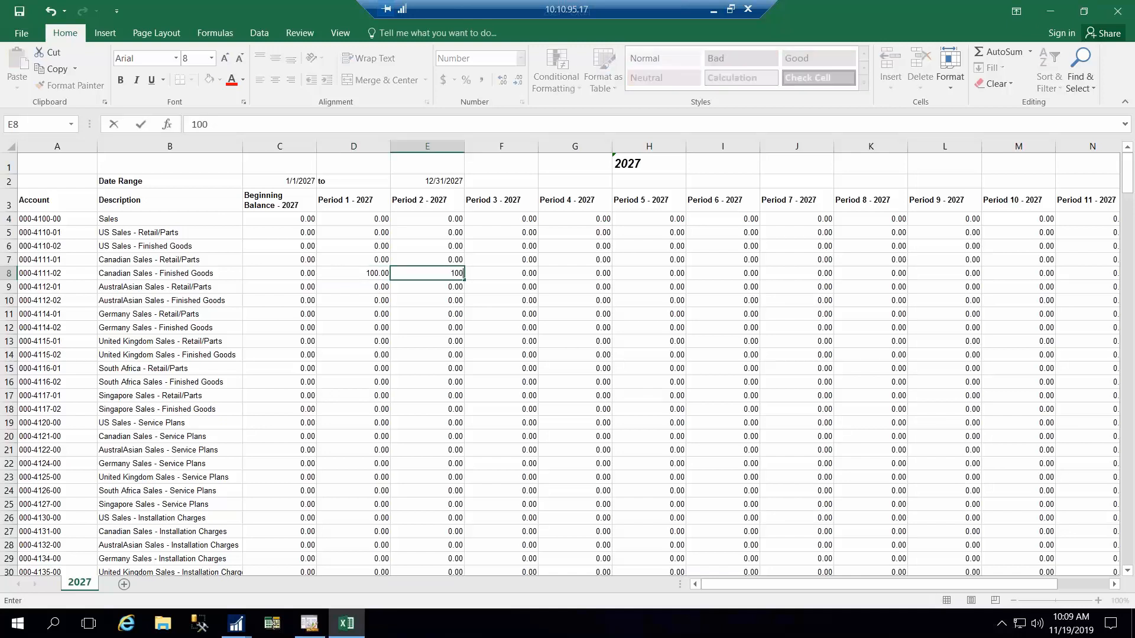
key(Tab)
text(100)
key(Tab)
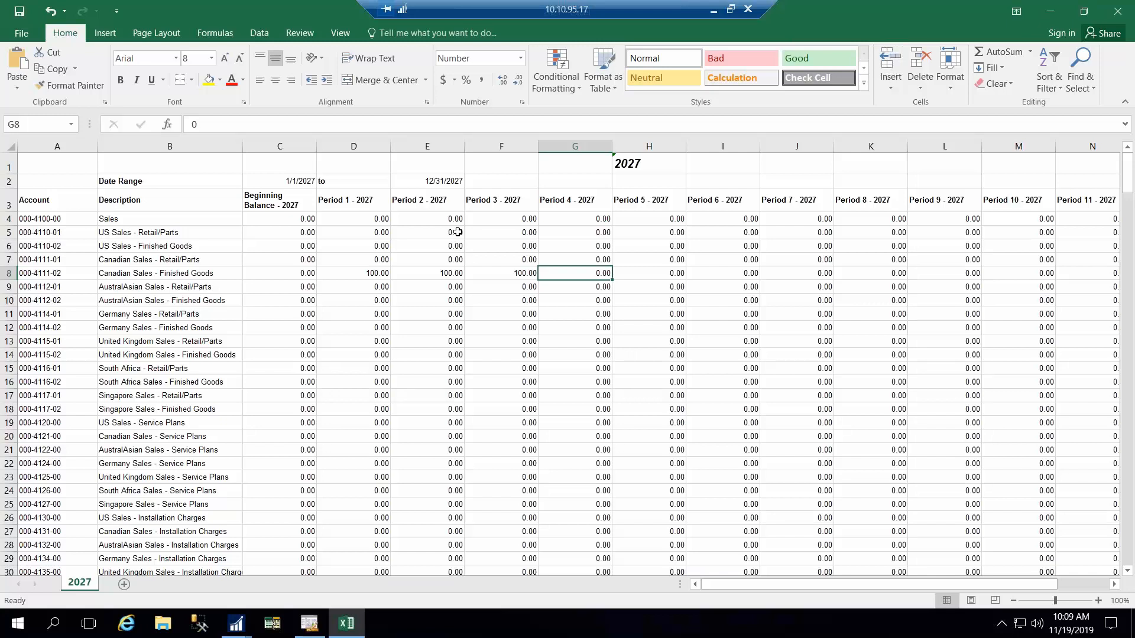
Step: Calculate the Period 4 amount of Canadian Sales - Finished Goods with +1000/12 and reselect that cell to check its content
text(+1000)
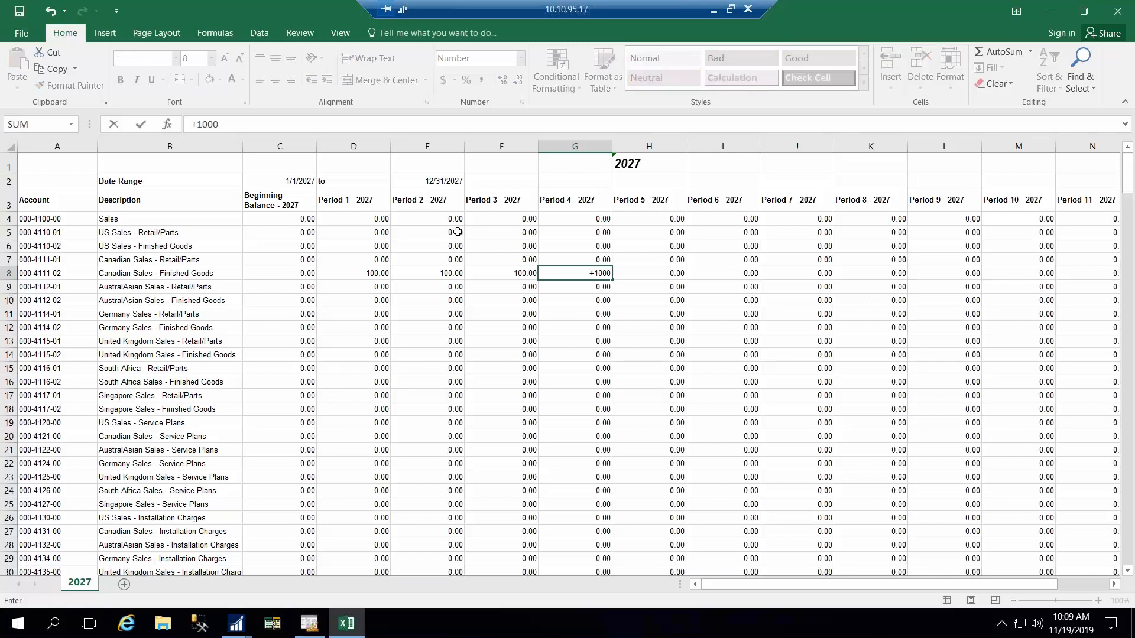
text(/12)
key(Return)
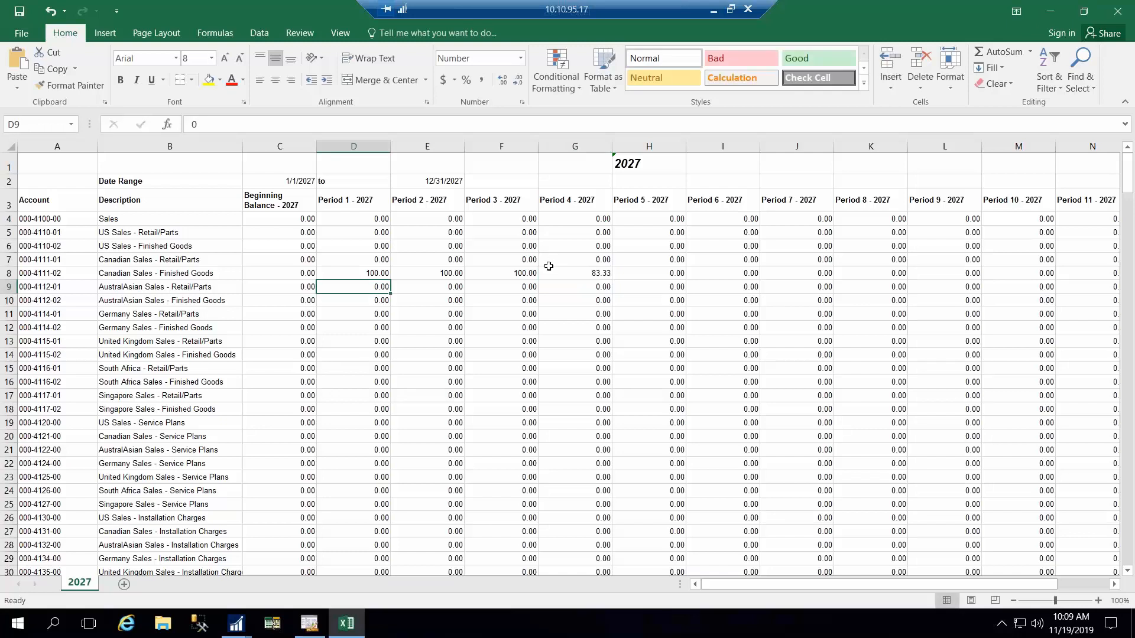
click(588, 274)
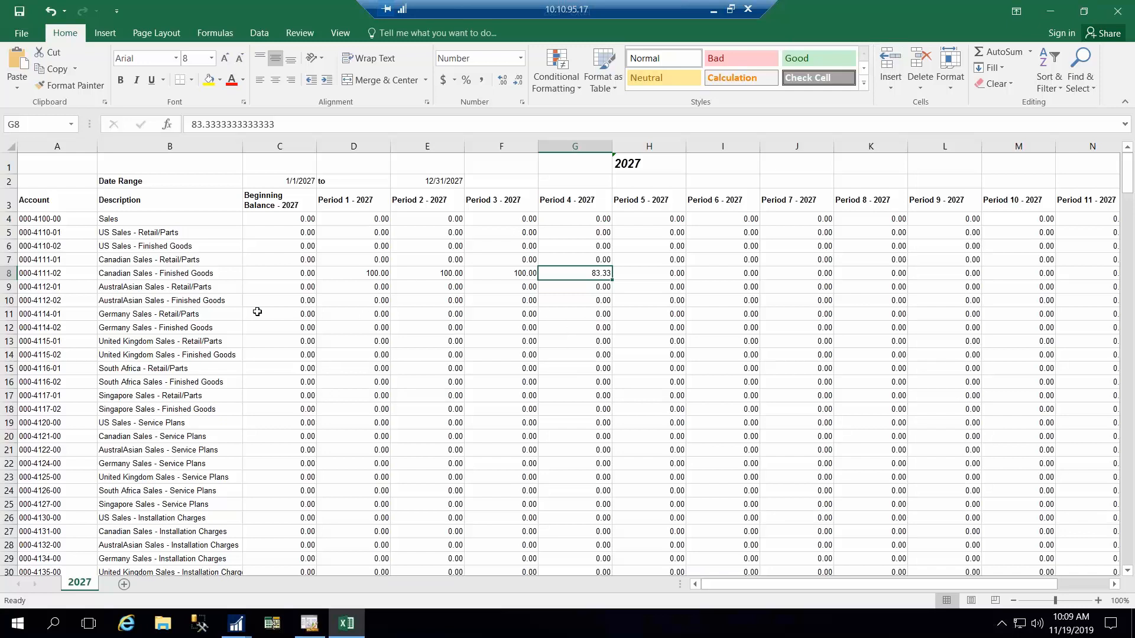
Step: Review the Beginning Balance, period and Total columns across the worksheet, then return to the Account column
click(281, 147)
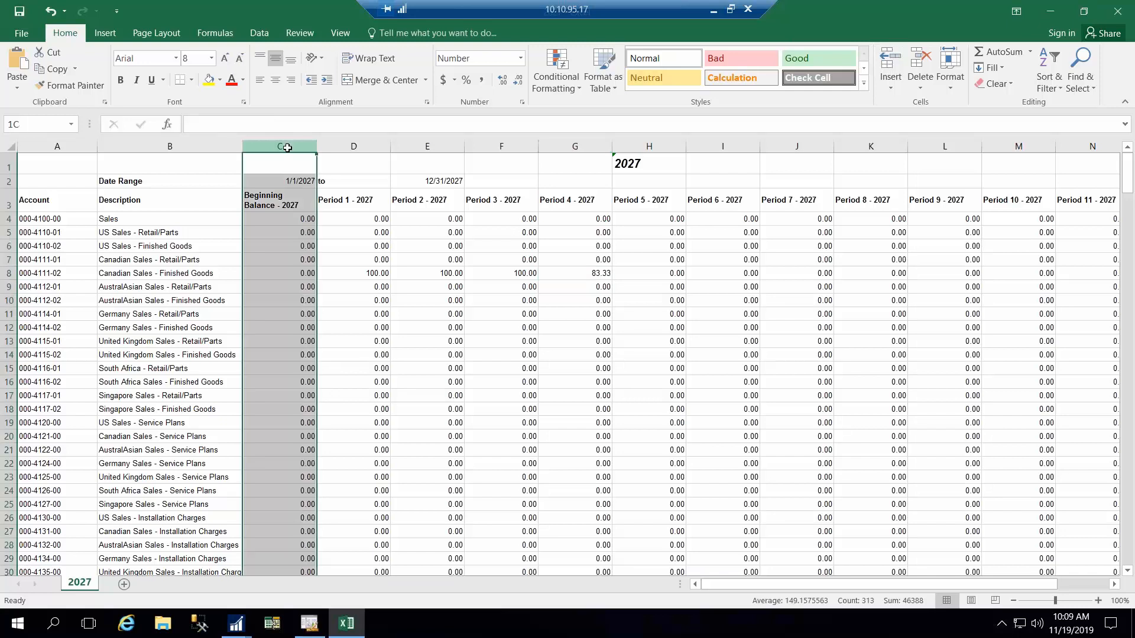
click(489, 273)
drag(278, 147, 614, 207)
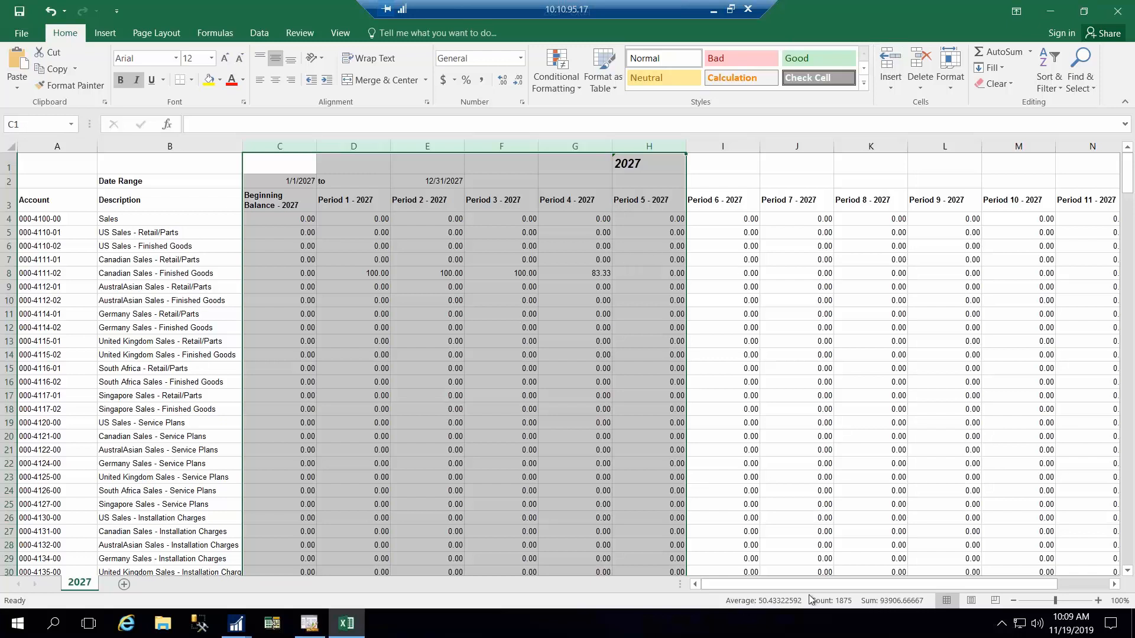
drag(903, 584, 950, 584)
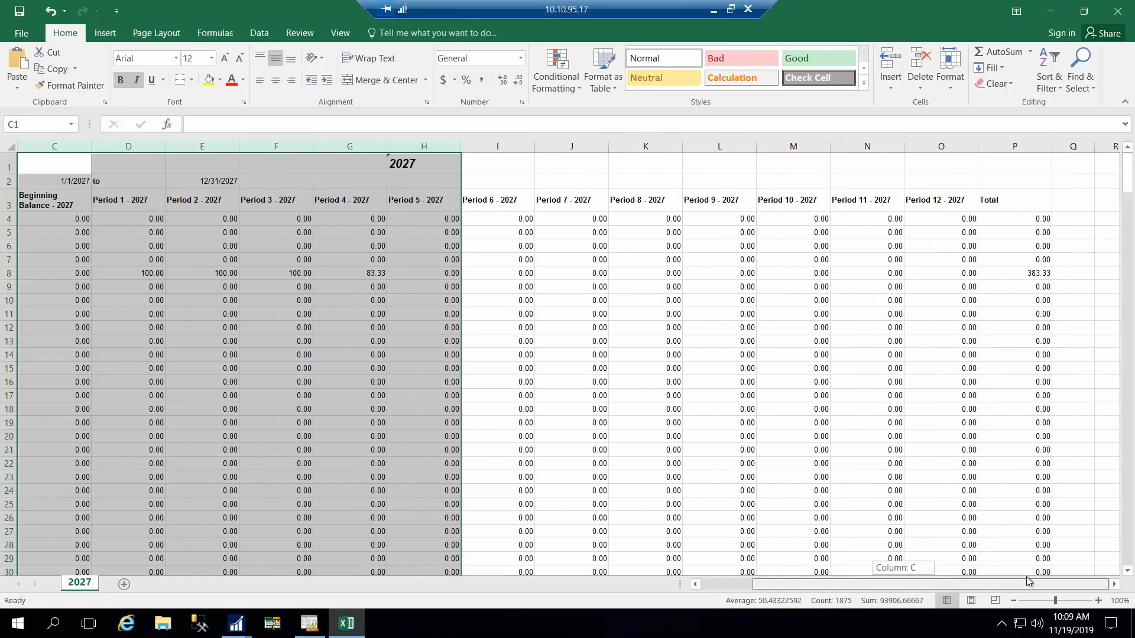
click(595, 408)
key(Right)
key(Right)
key(Right)
key(Right)
key(Right)
key(Right)
key(Right)
key(Right)
key(Right)
key(Right)
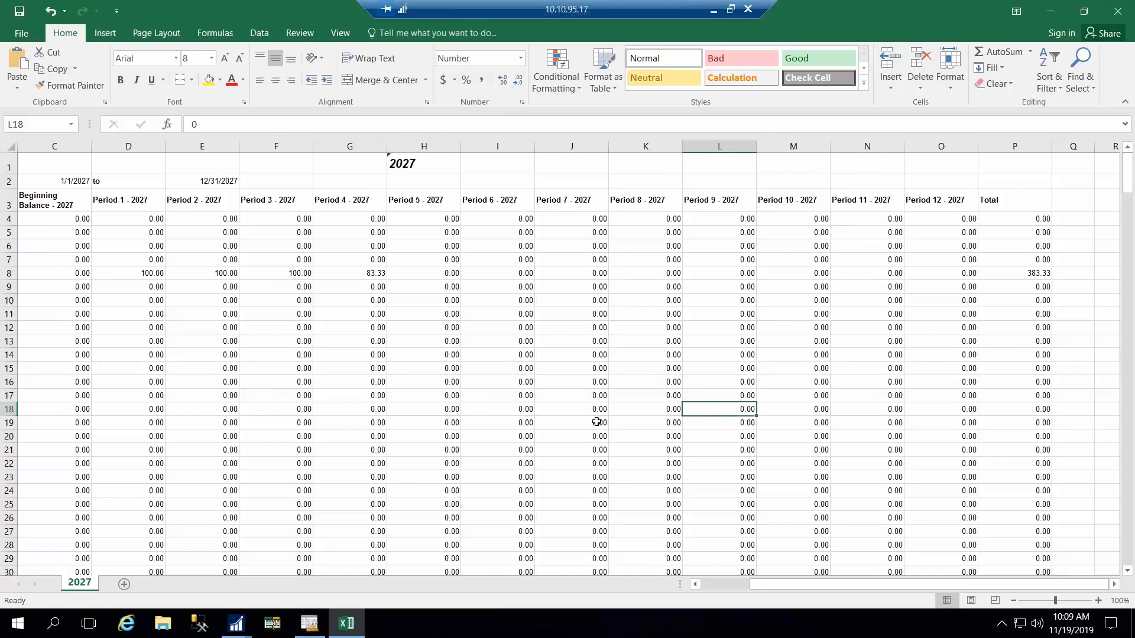
key(Right)
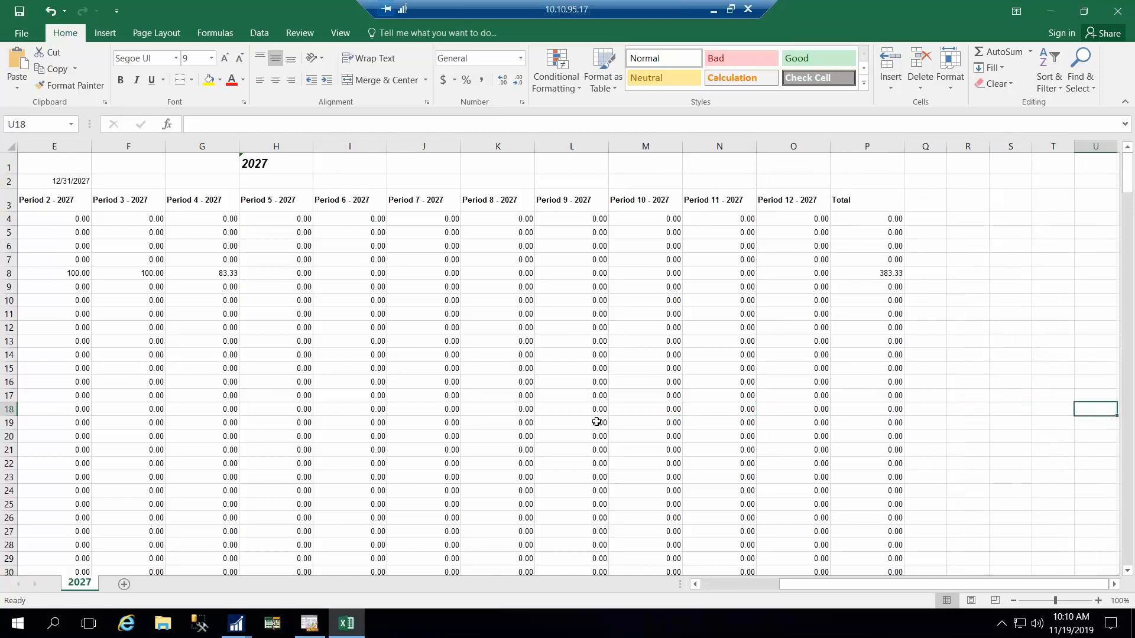
key(Left)
key(ctrl+Left)
key(ctrl+Left)
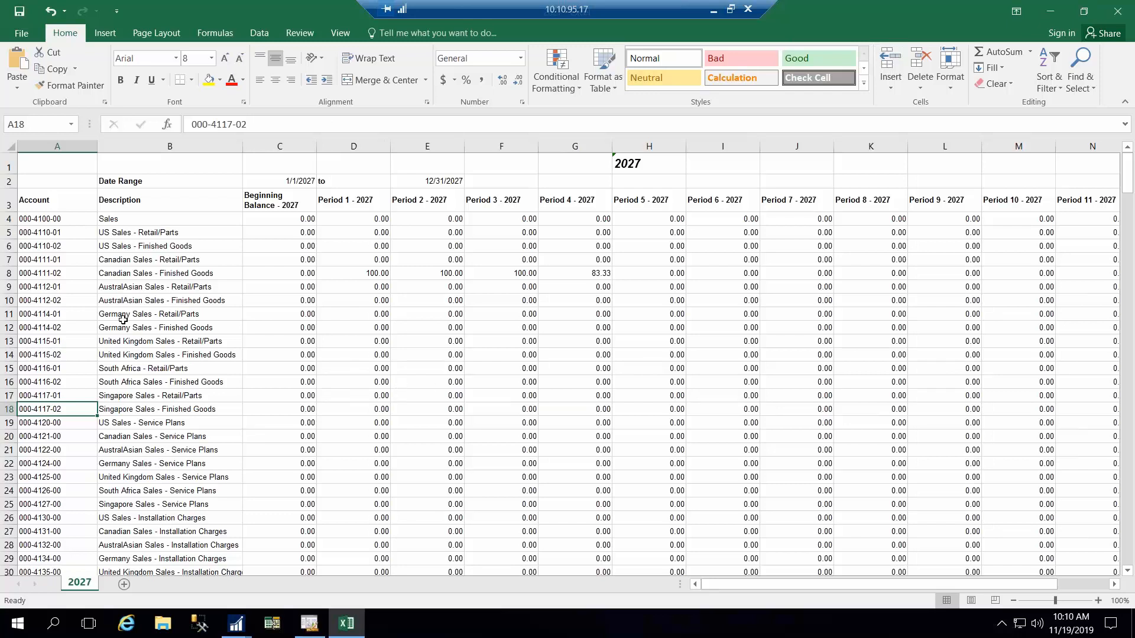
Step: Delete the four account rows from 000-4100-00 through 000-4111-01 above Canadian Sales - Finished Goods
drag(6, 218, 10, 259)
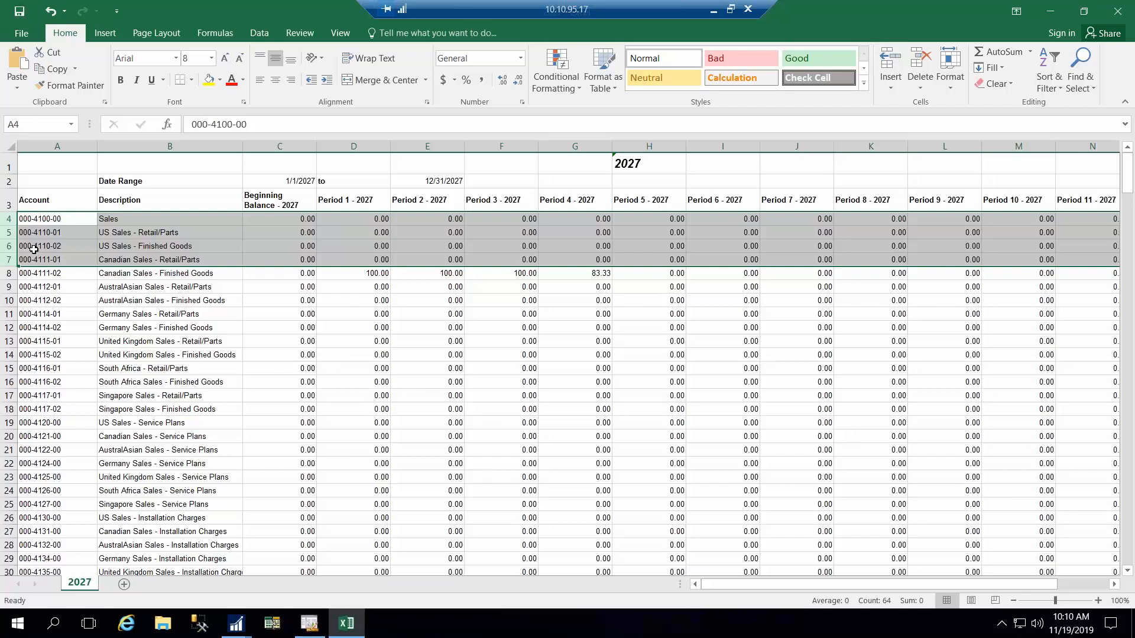
right_click(37, 248)
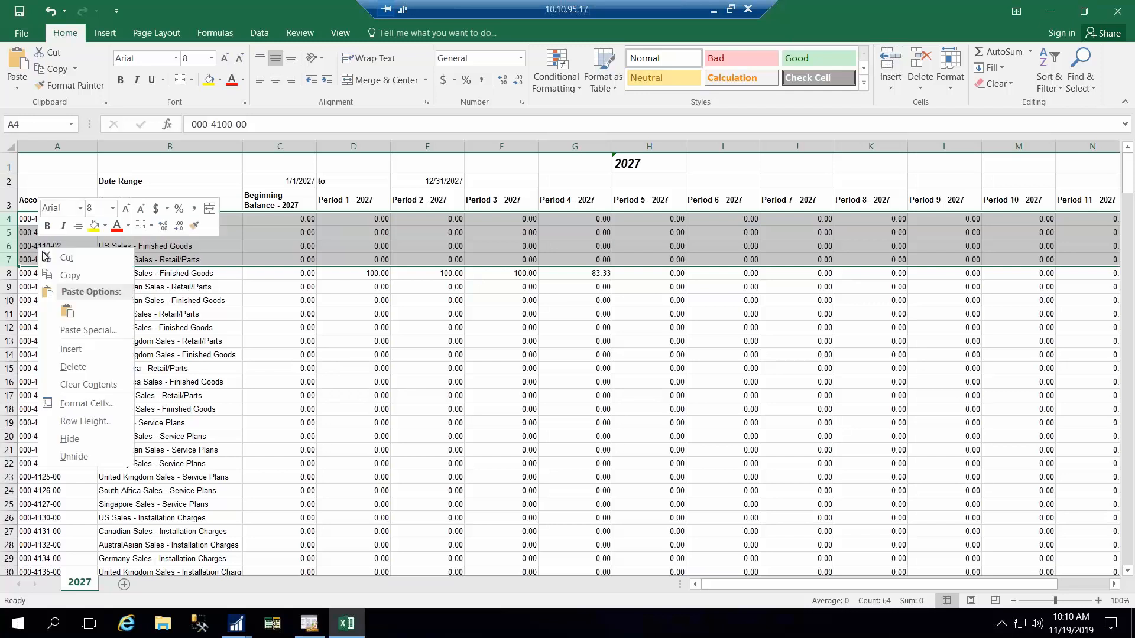
click(71, 367)
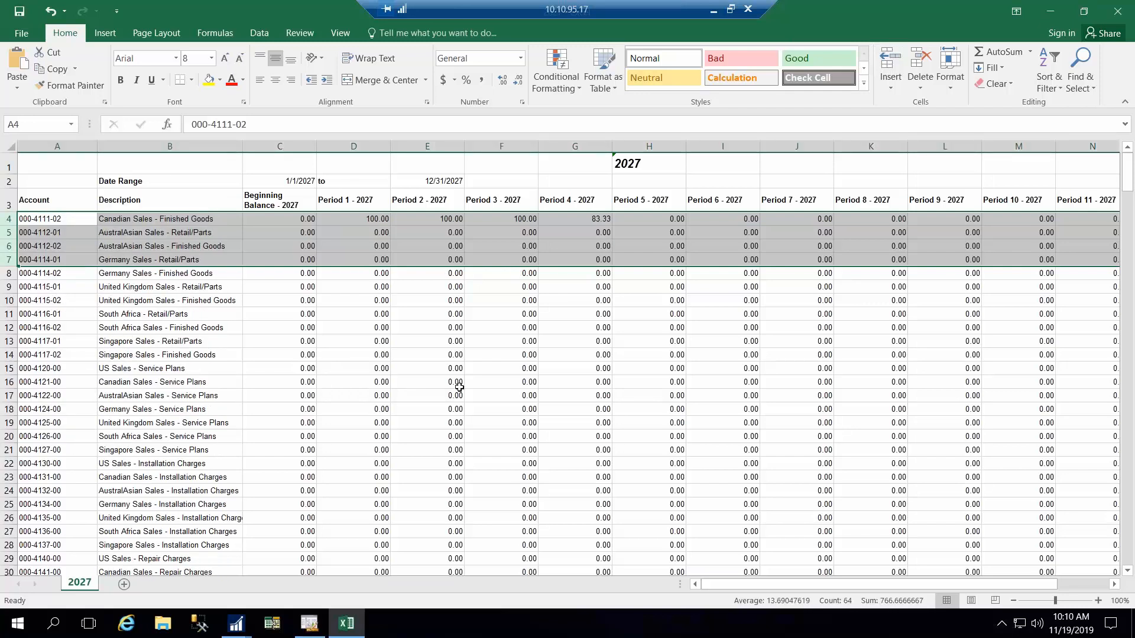
Step: Examine the remaining accounts down to the Total row, including the last four account rows, and return to the worksheet's beginning
scroll(367, 436, down, 20)
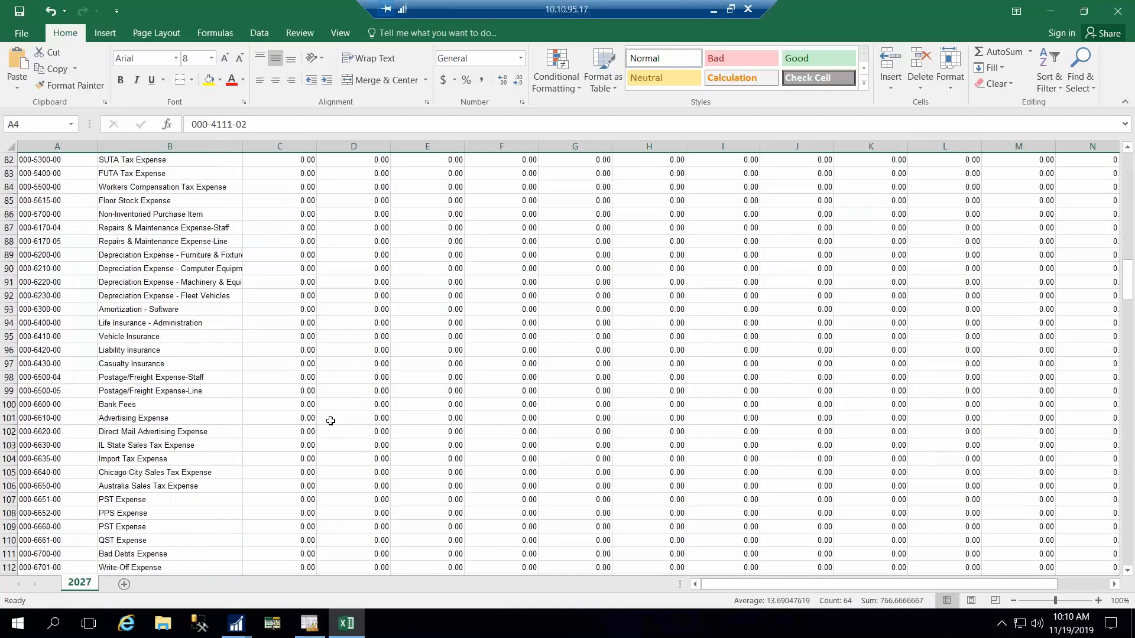
scroll(338, 420, down, 20)
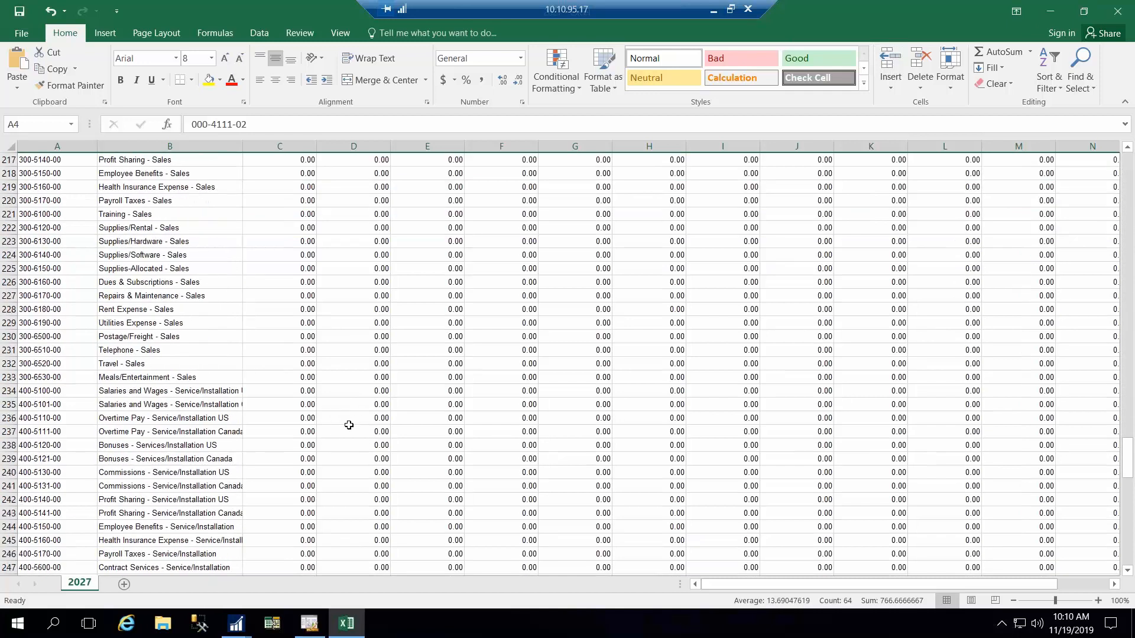
scroll(342, 430, down, 15)
scroll(345, 428, up, 3)
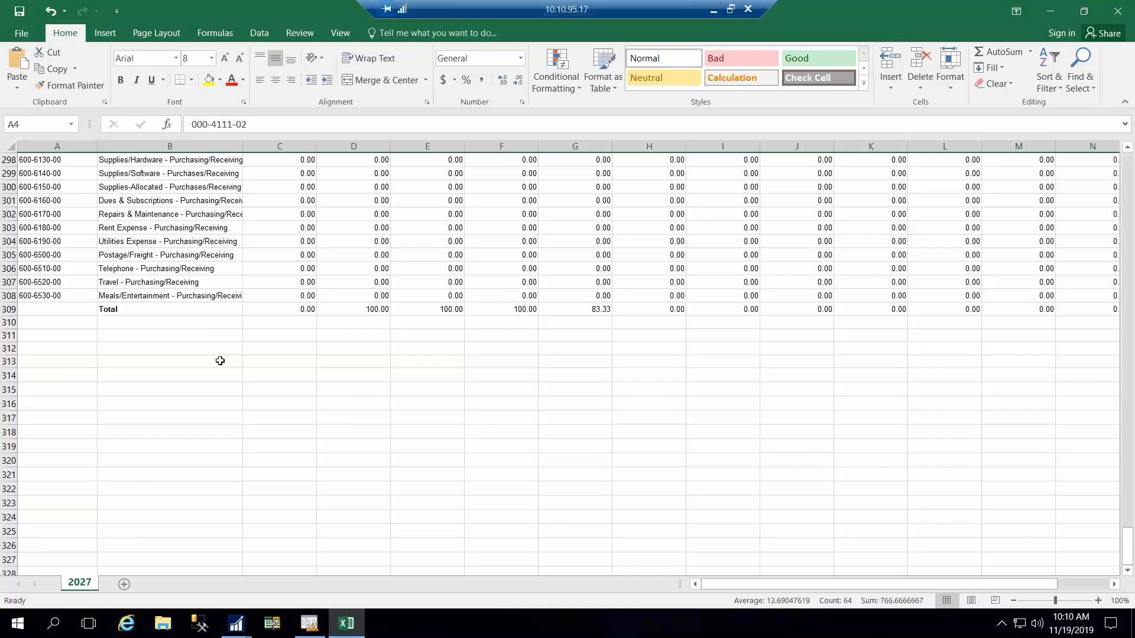
click(169, 309)
mouse_move(718, 588)
mouse_down()
mouse_move(760, 582)
mouse_move(720, 585)
mouse_up()
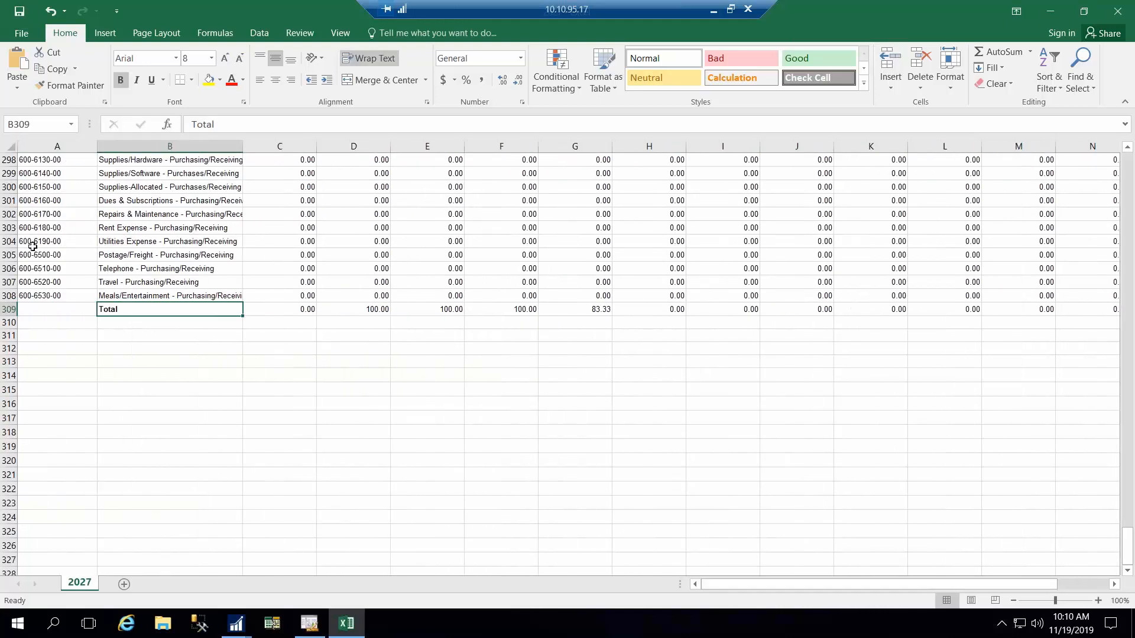
drag(6, 295, 8, 255)
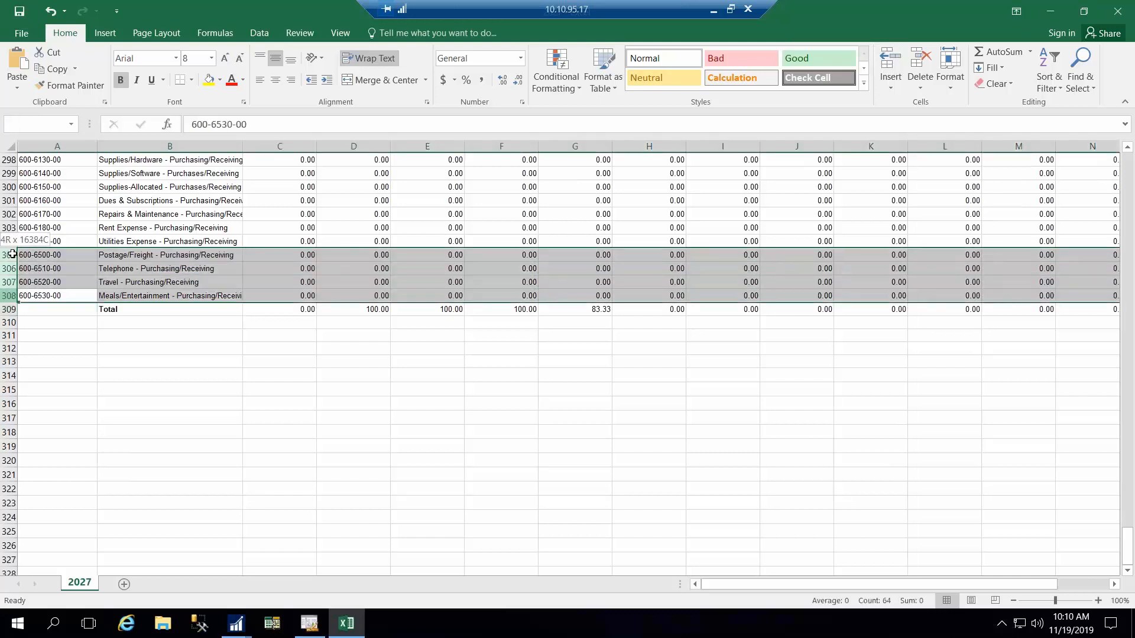
scroll(414, 249, up, 20)
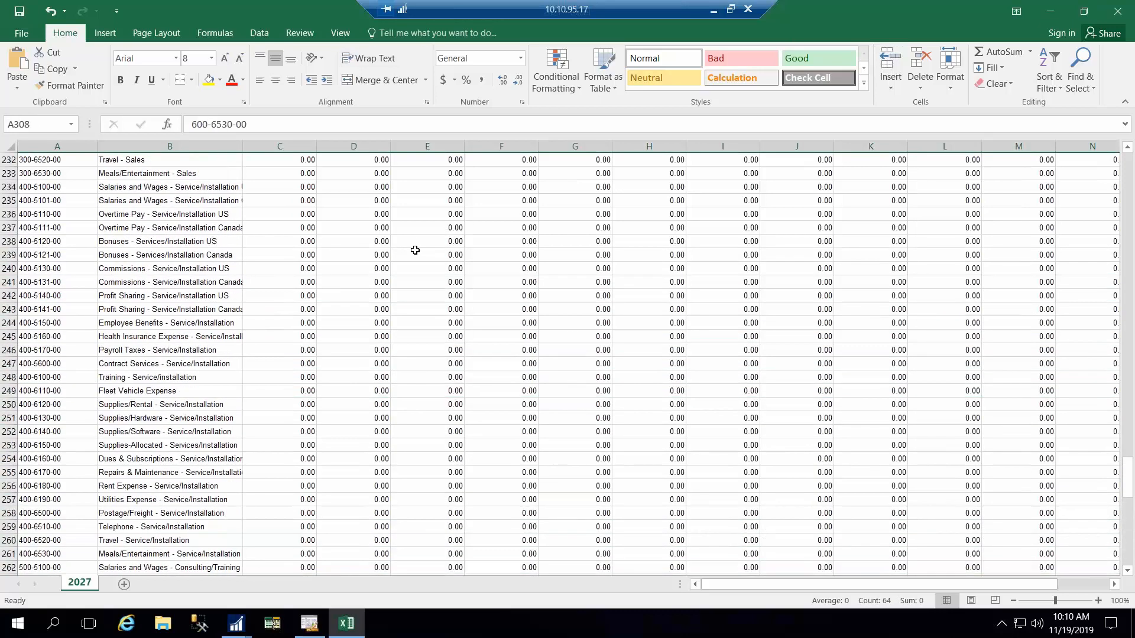
scroll(643, 289, up, 7)
click(668, 473)
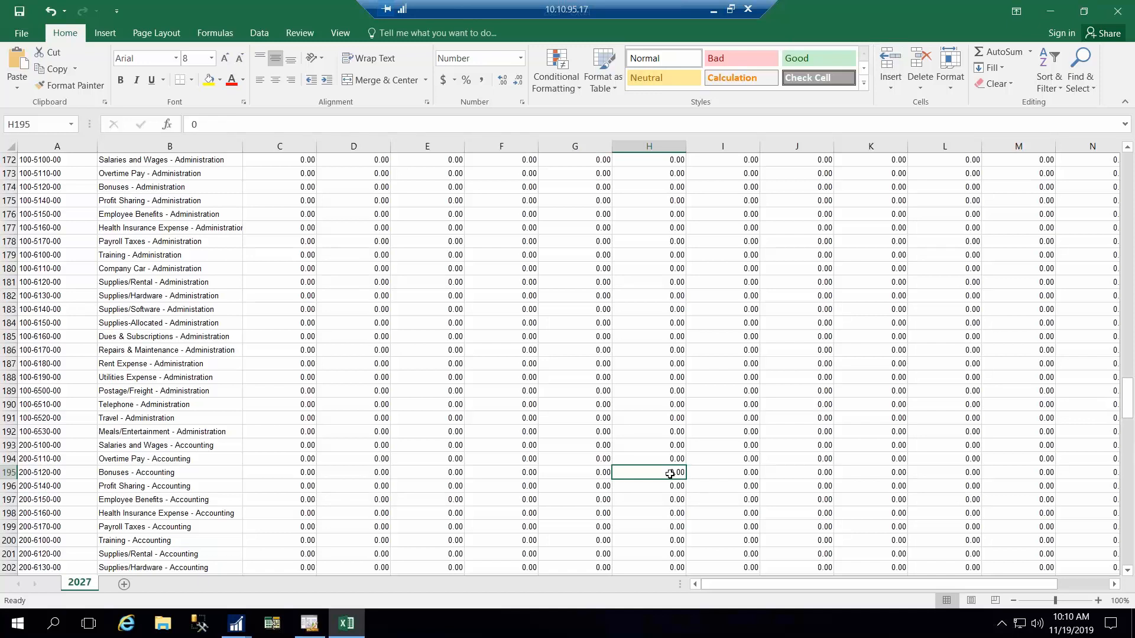
scroll(649, 500, up, 1)
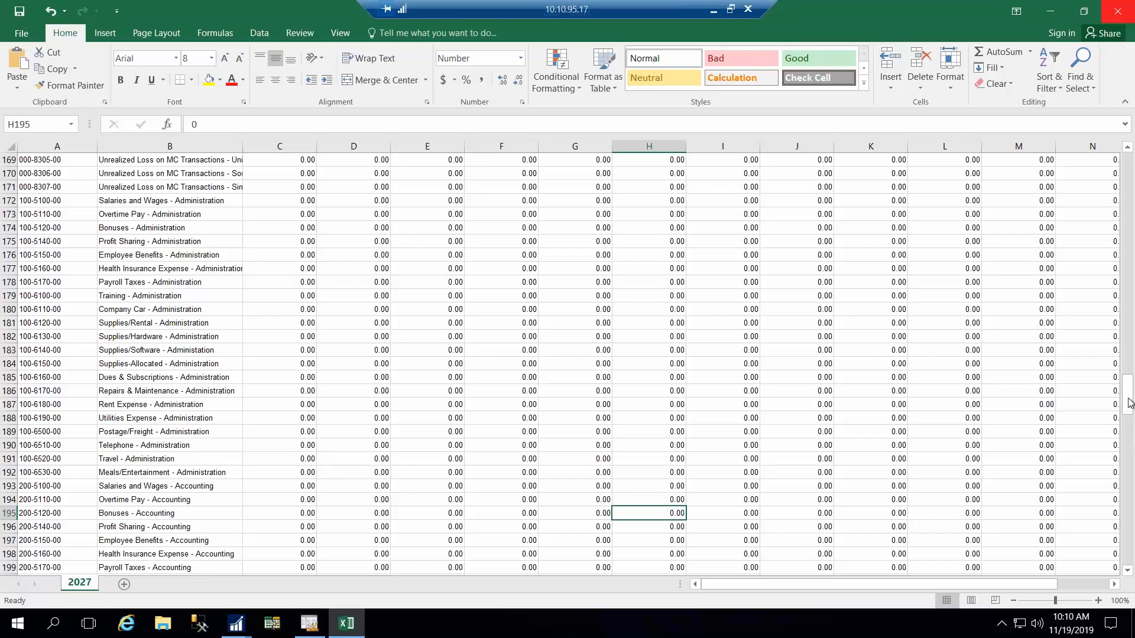
drag(1127, 394, 1128, 171)
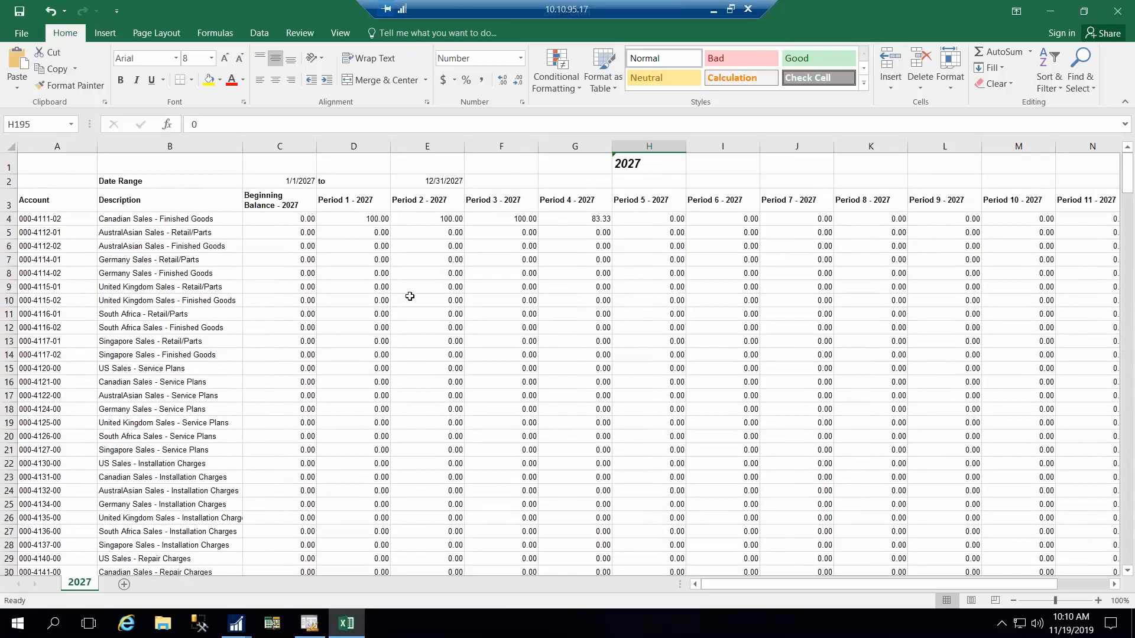
click(367, 221)
scroll(410, 309, down, 1)
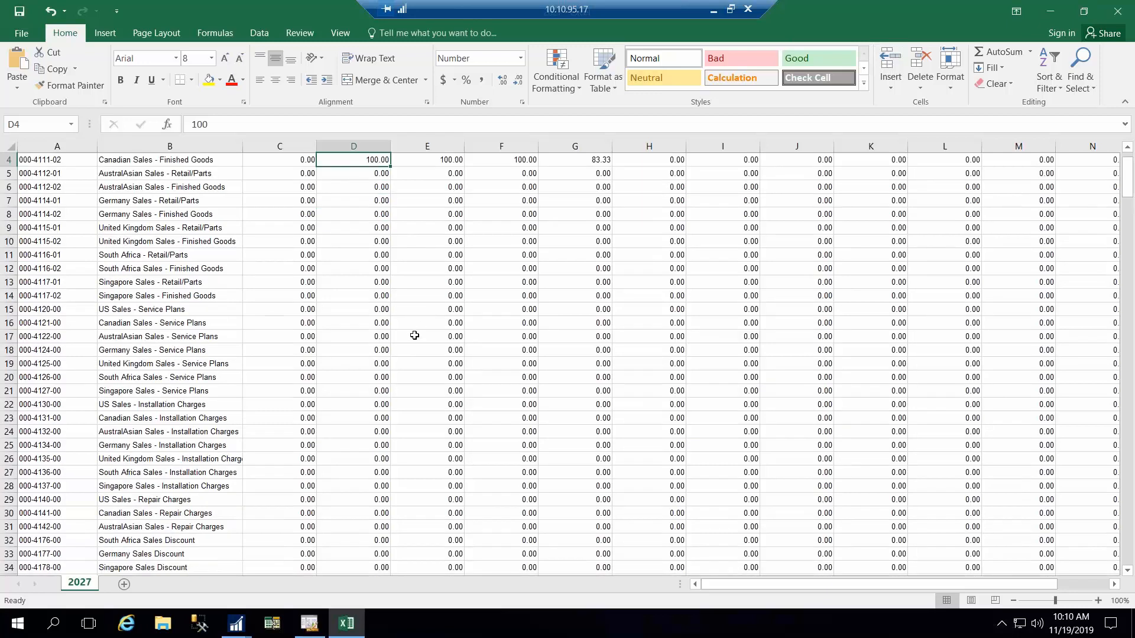
scroll(416, 336, up, 1)
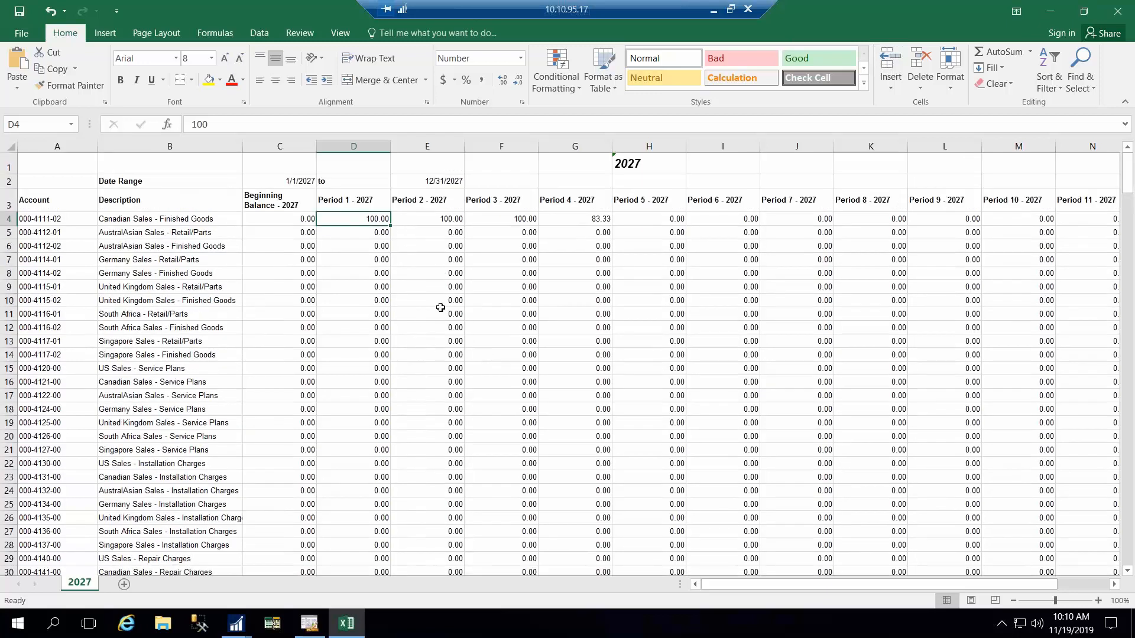
click(412, 298)
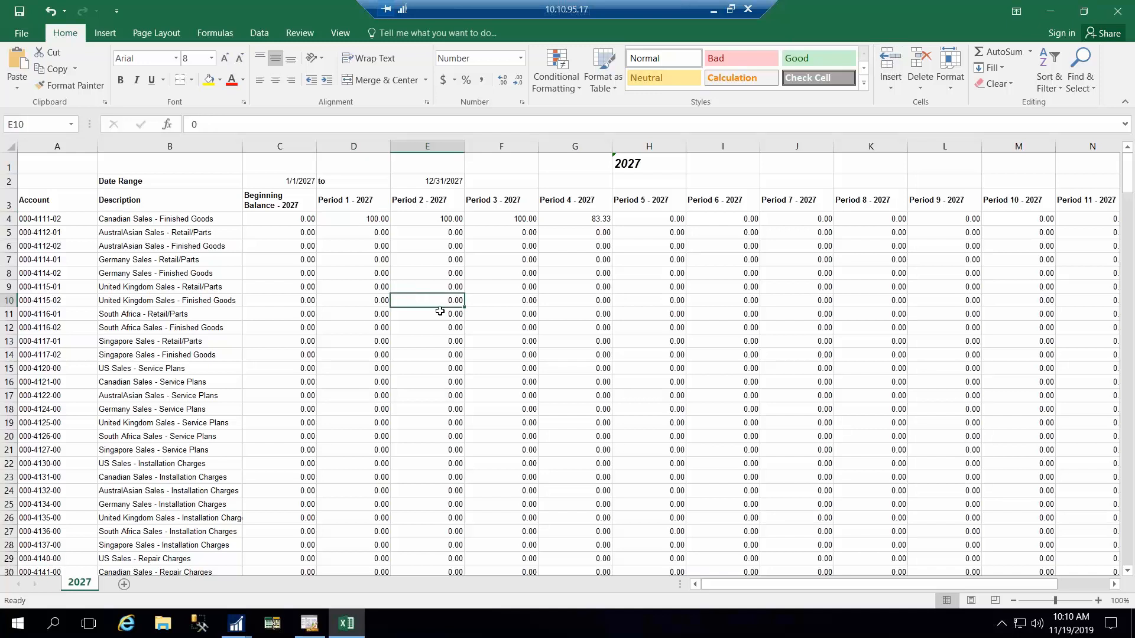
scroll(500, 281, down, 1)
scroll(499, 282, up, 1)
Step: Close the 2027.XLSX budget workbook, saving its changes, and return to the Microsoft Dynamics GP Financial page
click(1121, 11)
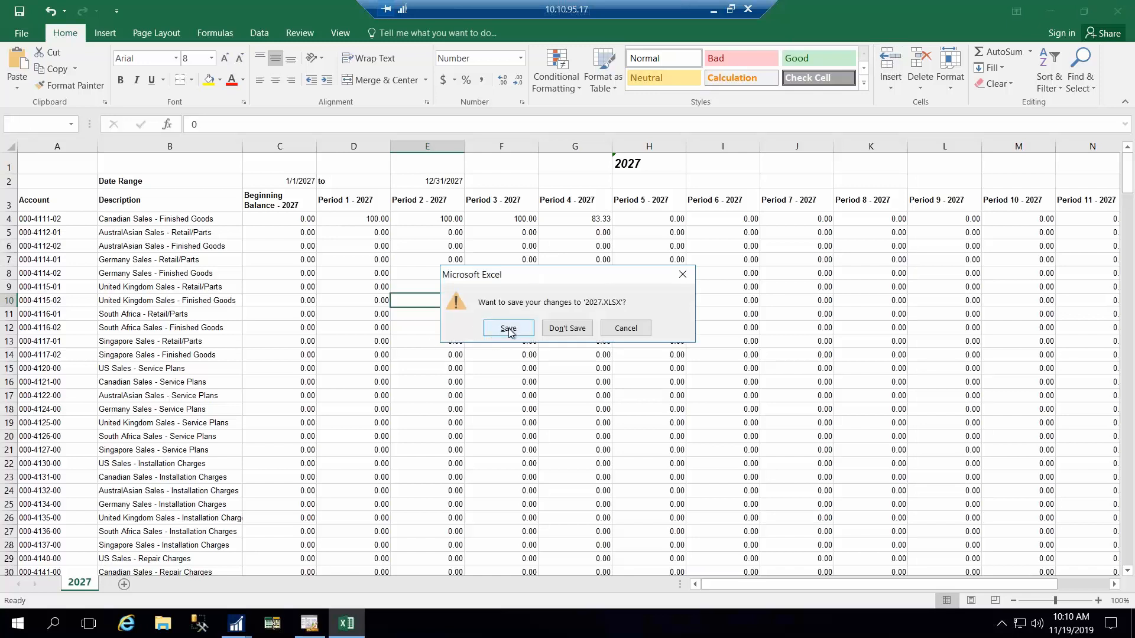
click(509, 328)
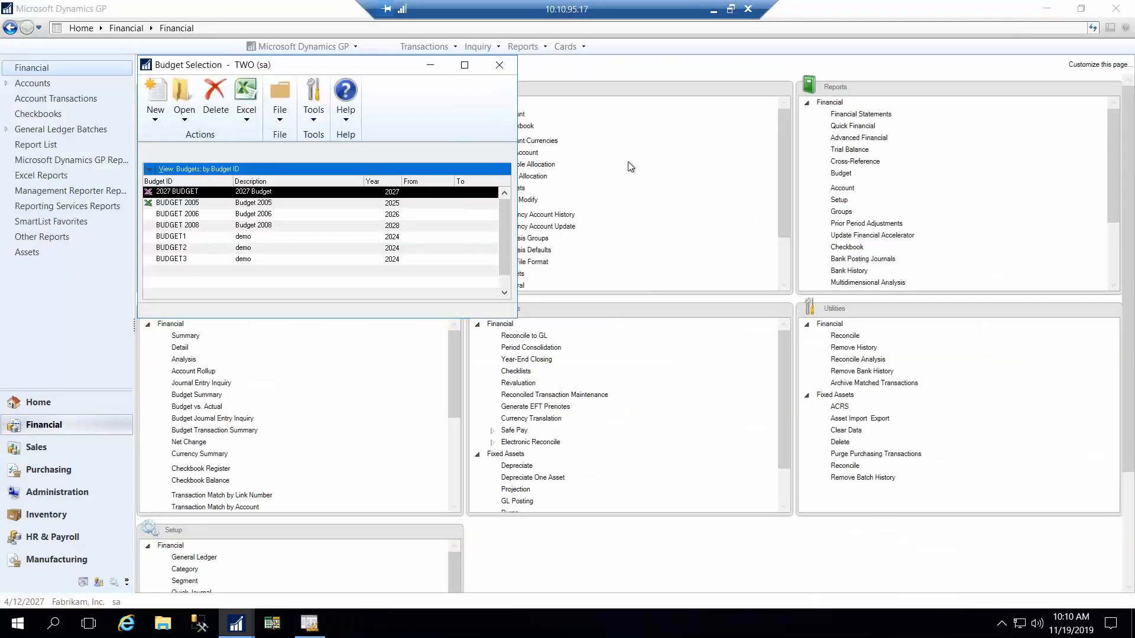
click(628, 161)
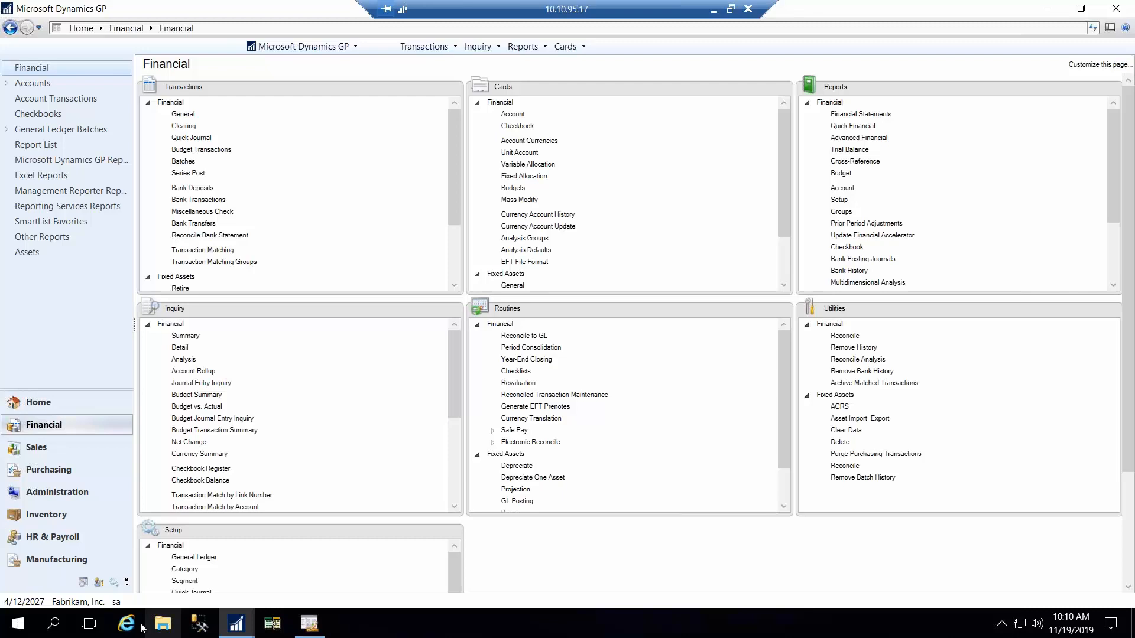
Step: Open the budget2 workbook from the Desktop folder in File Explorer and look through its account amounts by period
click(160, 628)
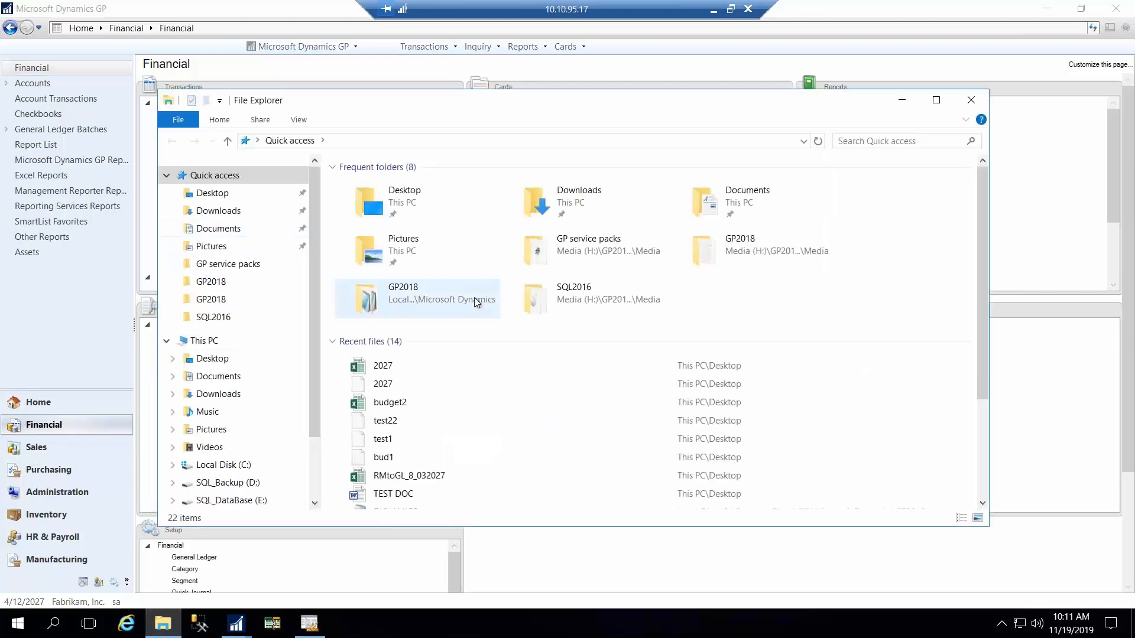
click(223, 195)
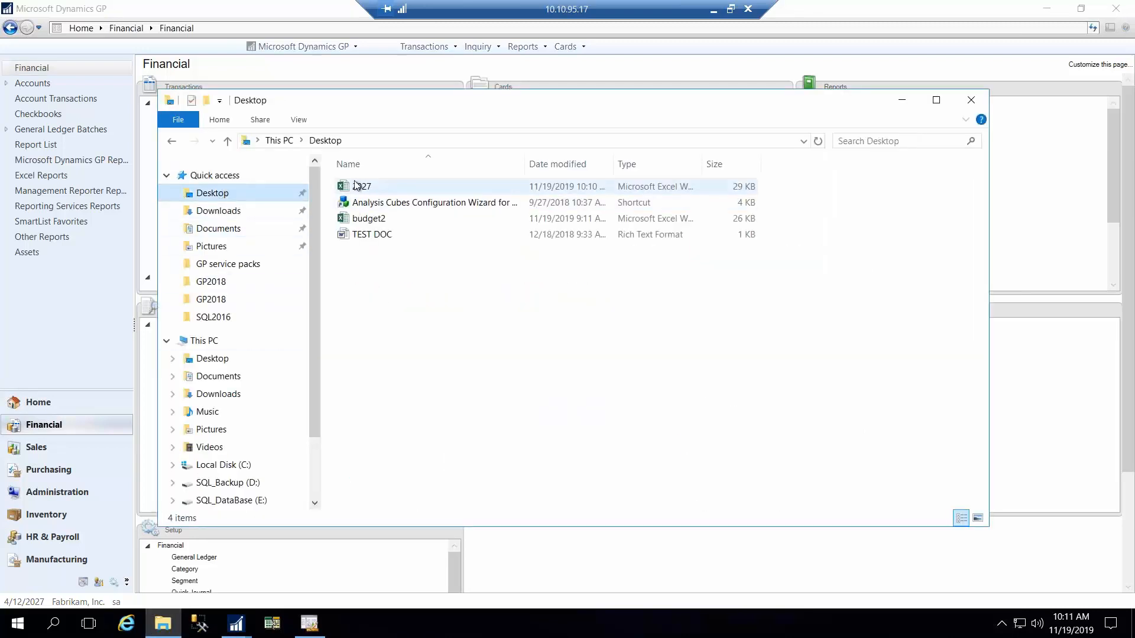
double_click(366, 220)
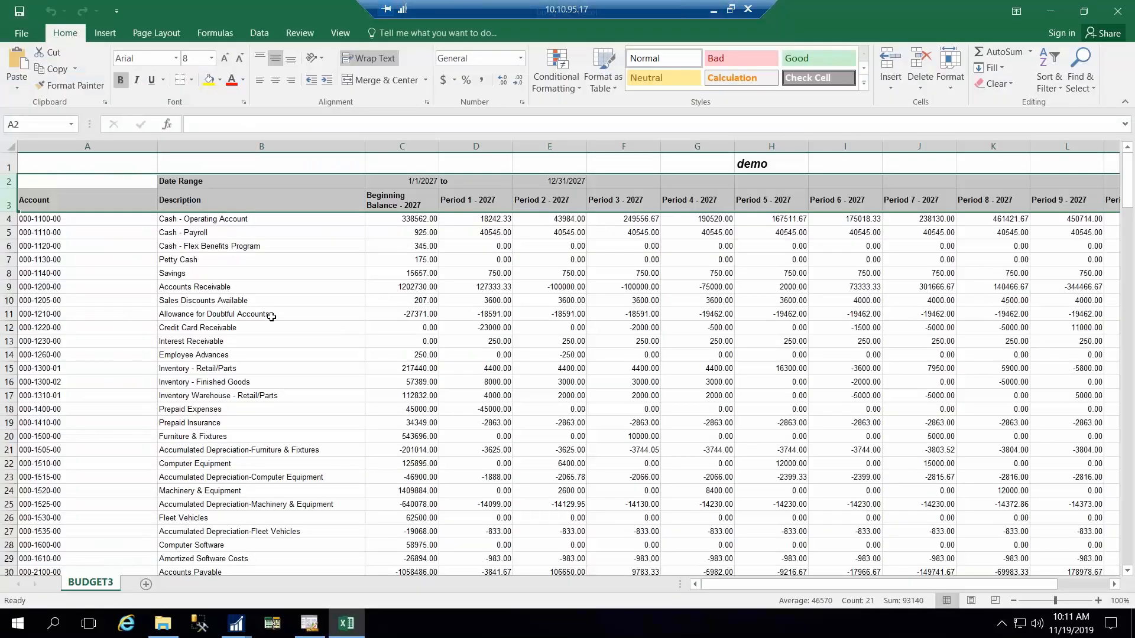
scroll(270, 349, down, 2)
scroll(281, 353, up, 2)
scroll(491, 366, down, 4)
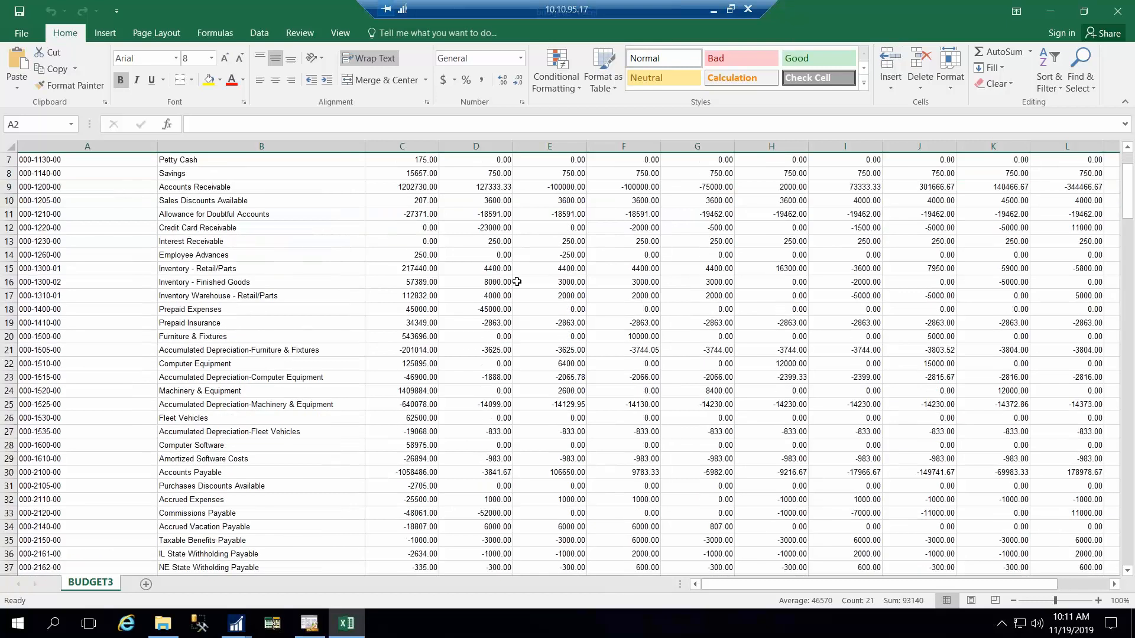
Step: Examine the budget2 workbook's account amounts by period, from the cash accounts down to the Consulting/Training expense accounts
scroll(541, 315, down, 2)
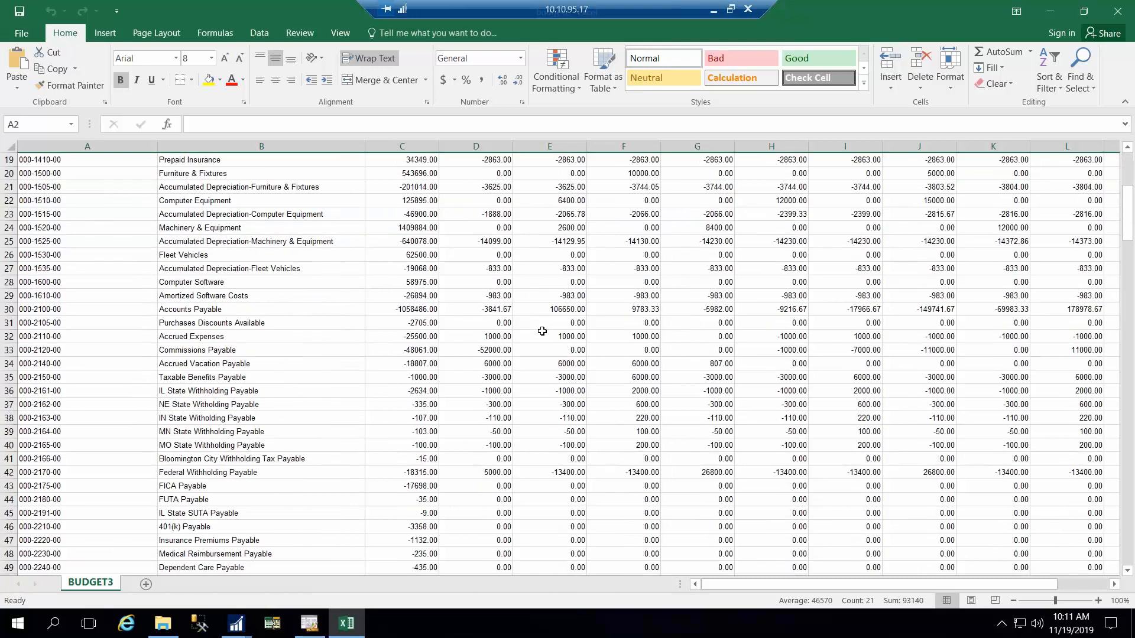
scroll(542, 331, up, 6)
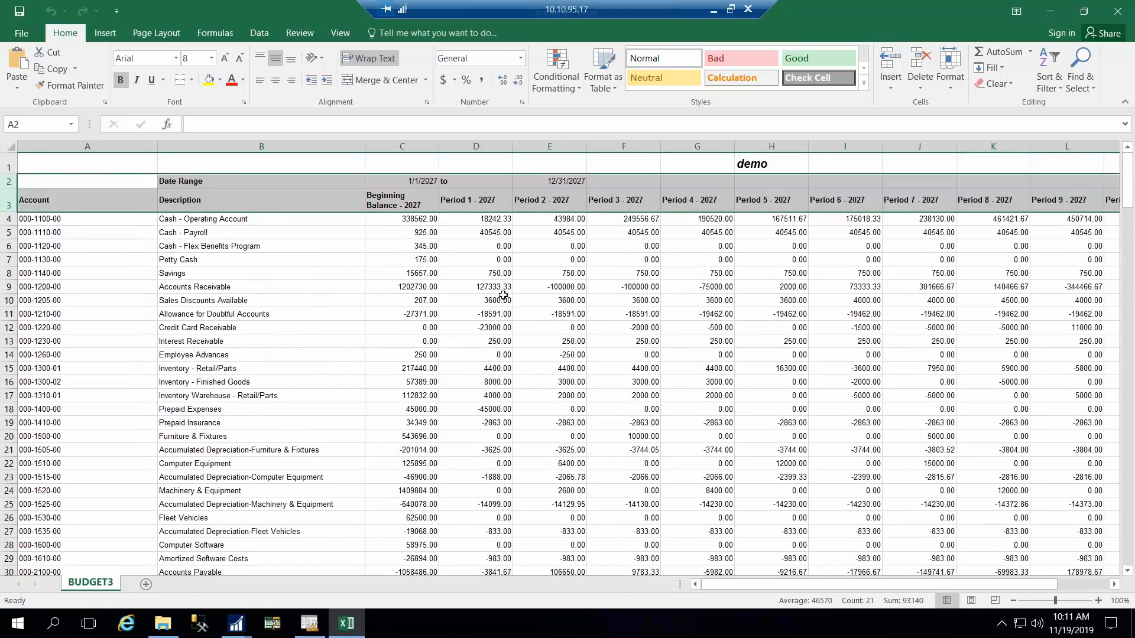
click(497, 324)
click(495, 311)
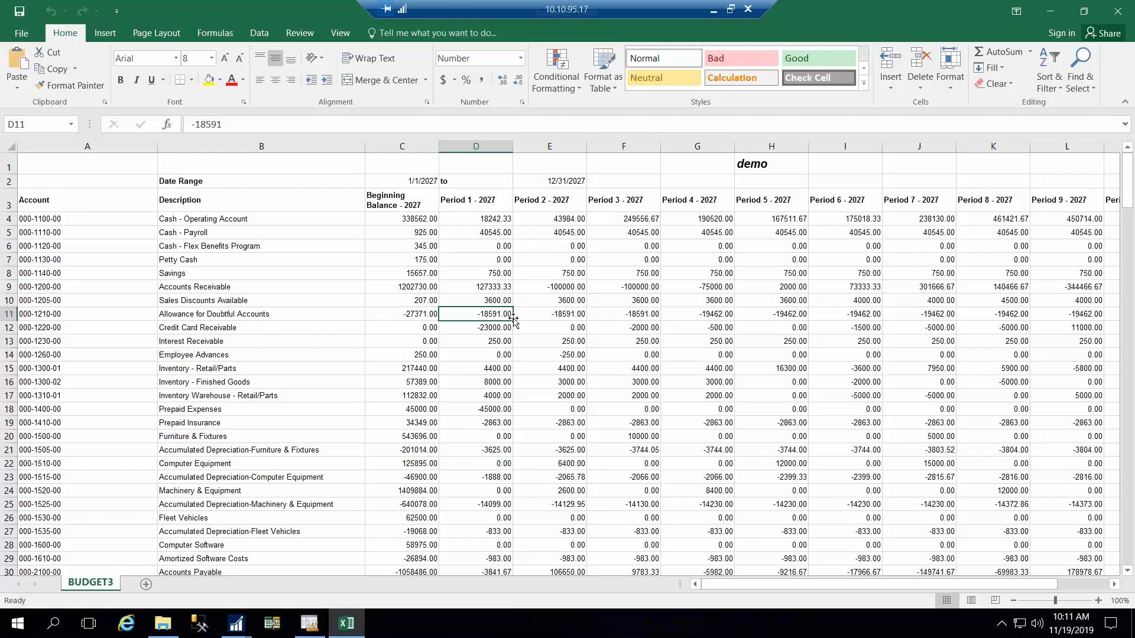
scroll(485, 354, down, 1)
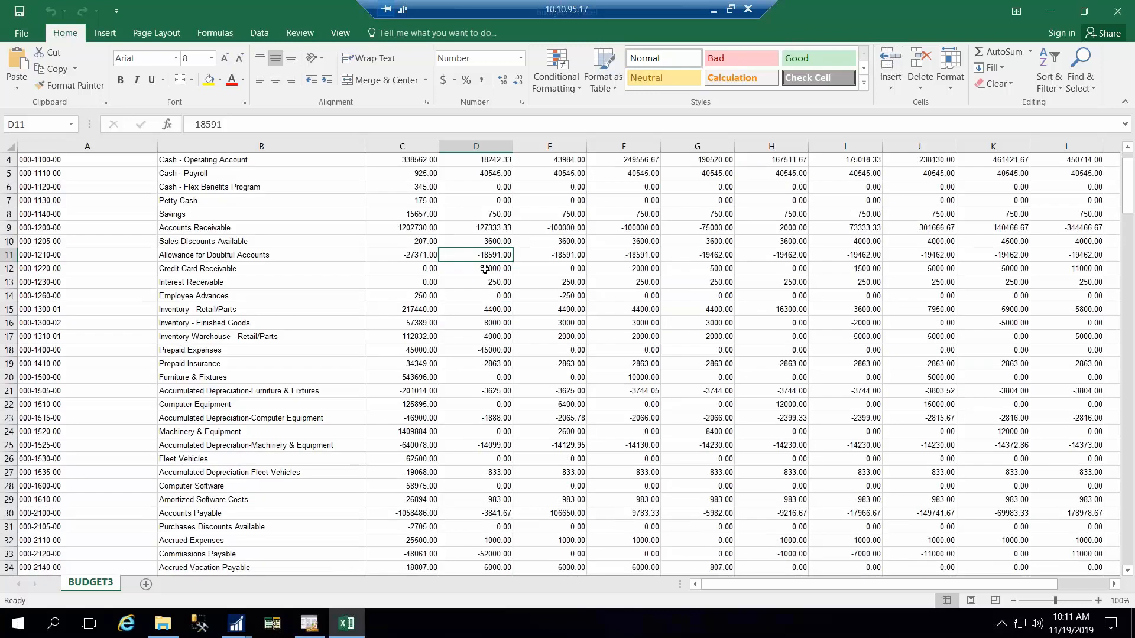
click(491, 267)
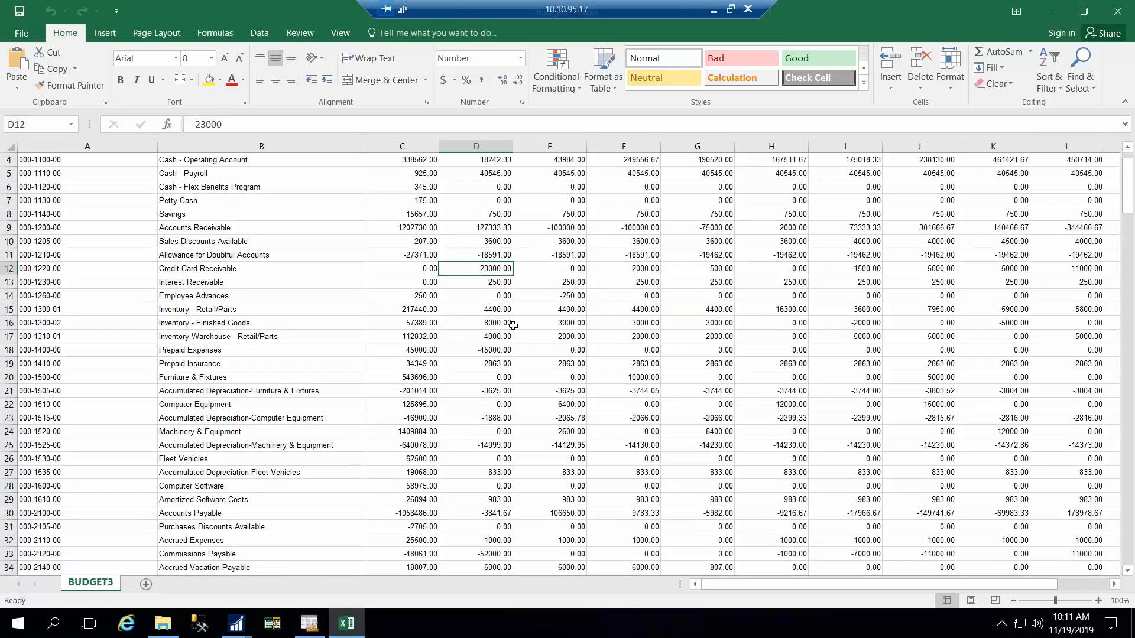
scroll(513, 328, down, 2)
scroll(519, 363, down, 15)
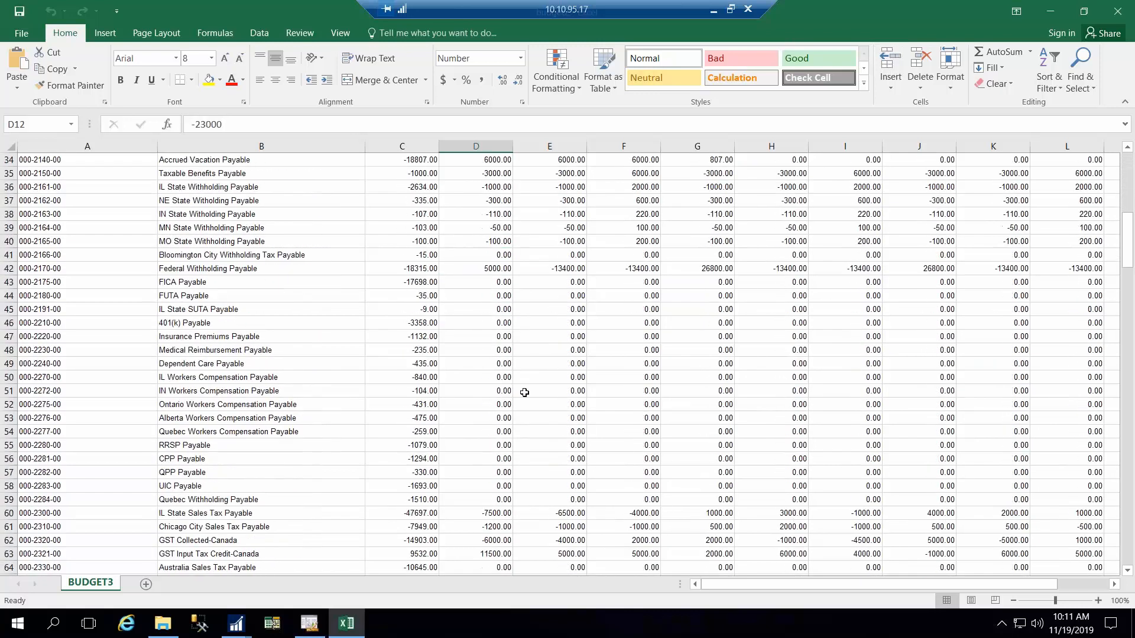
scroll(520, 398, down, 12)
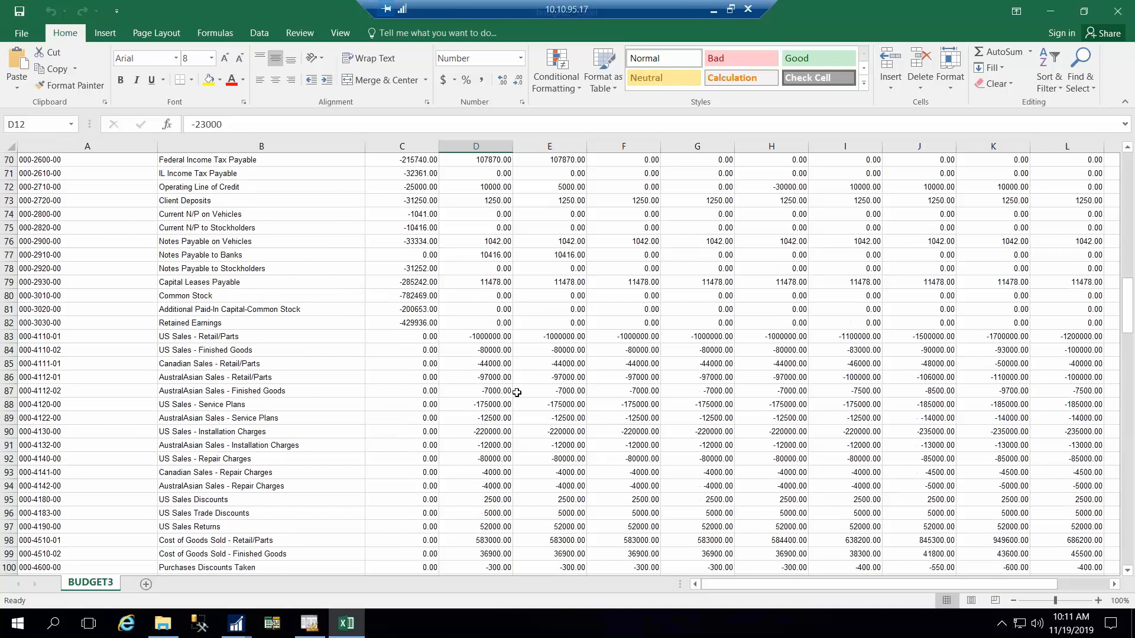
scroll(517, 396, down, 19)
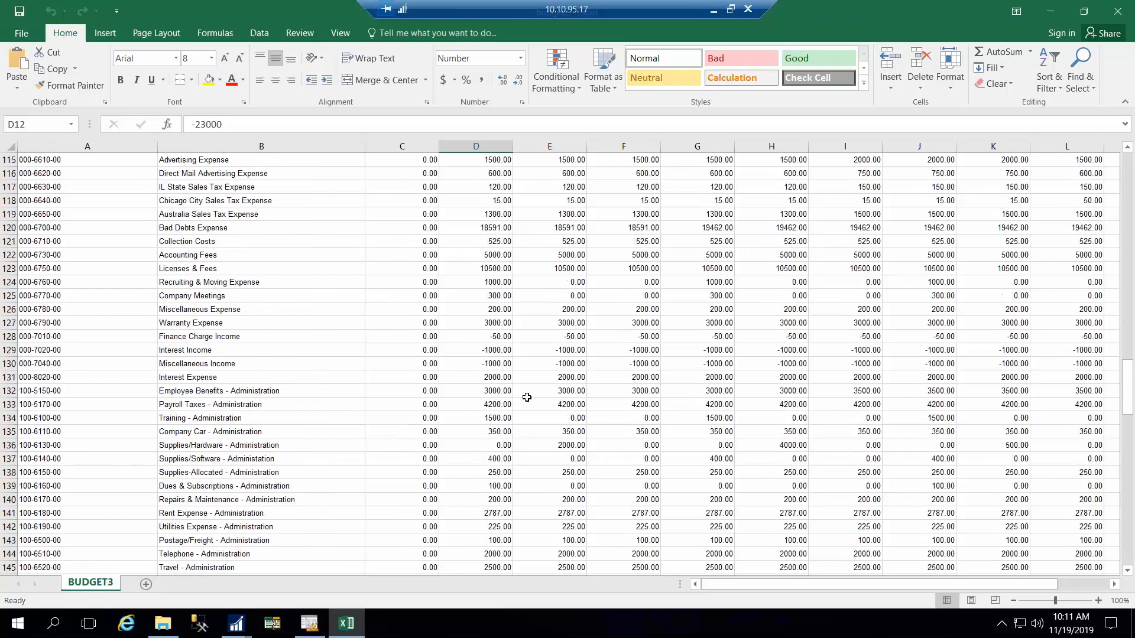
scroll(593, 341, down, 3)
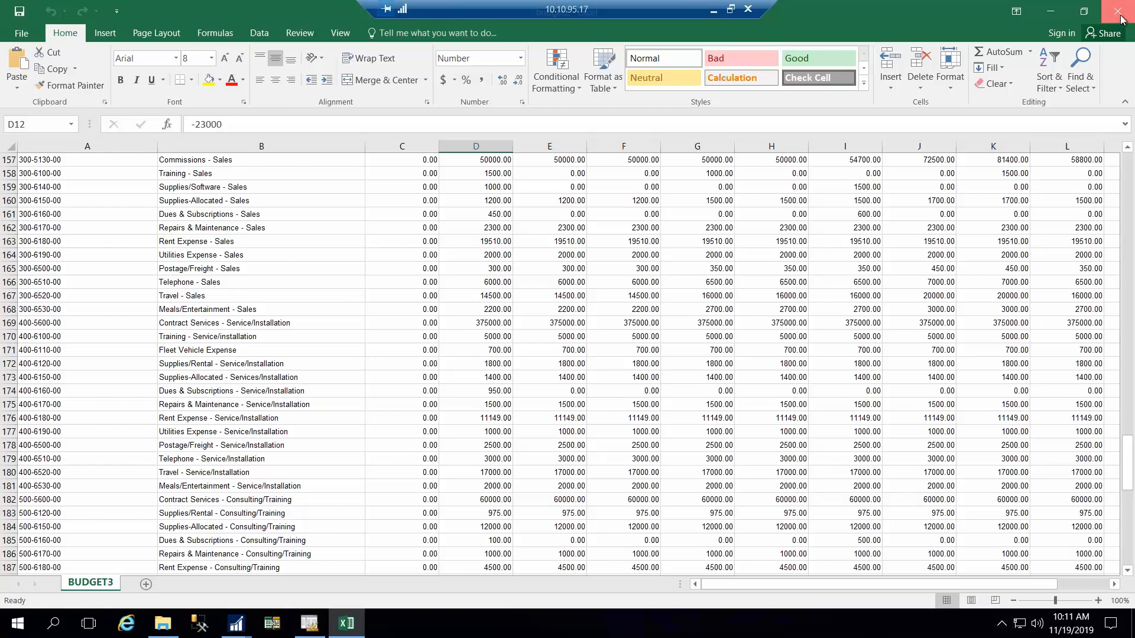
Step: Close the budget2 workbook and the Desktop folder window to return to the Microsoft Dynamics GP Financial page
click(1117, 10)
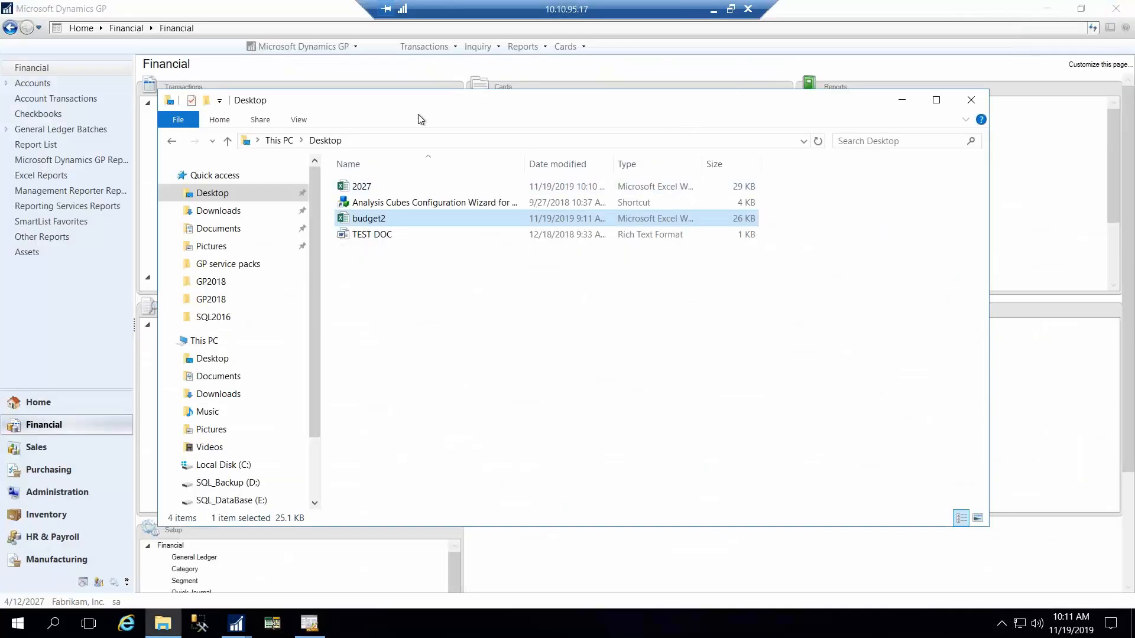
drag(451, 122, 225, 130)
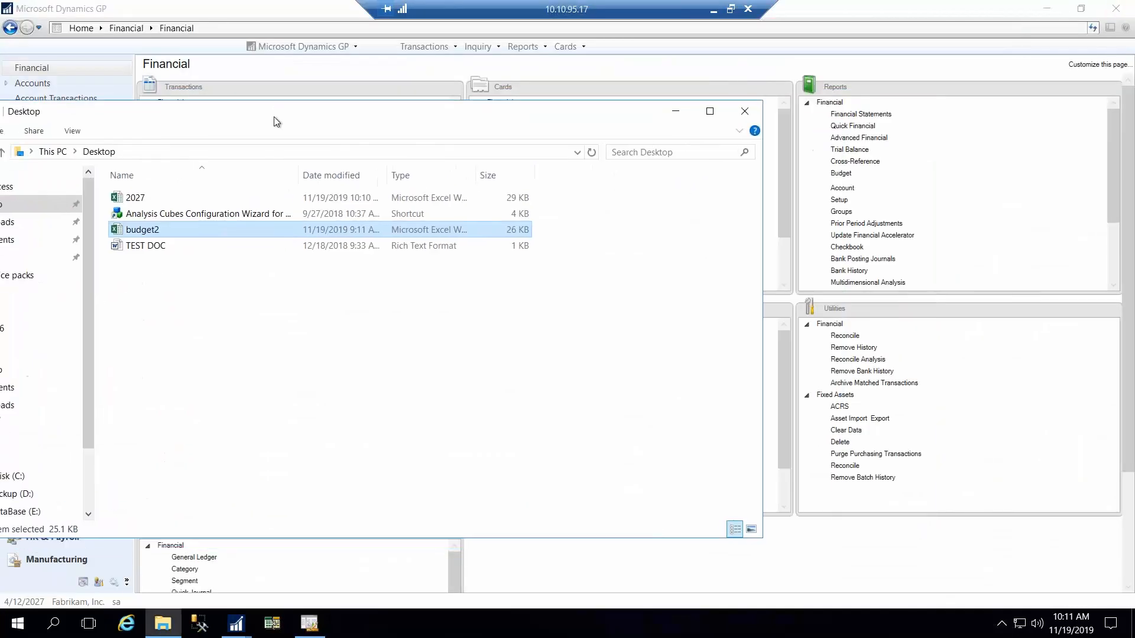
click(744, 110)
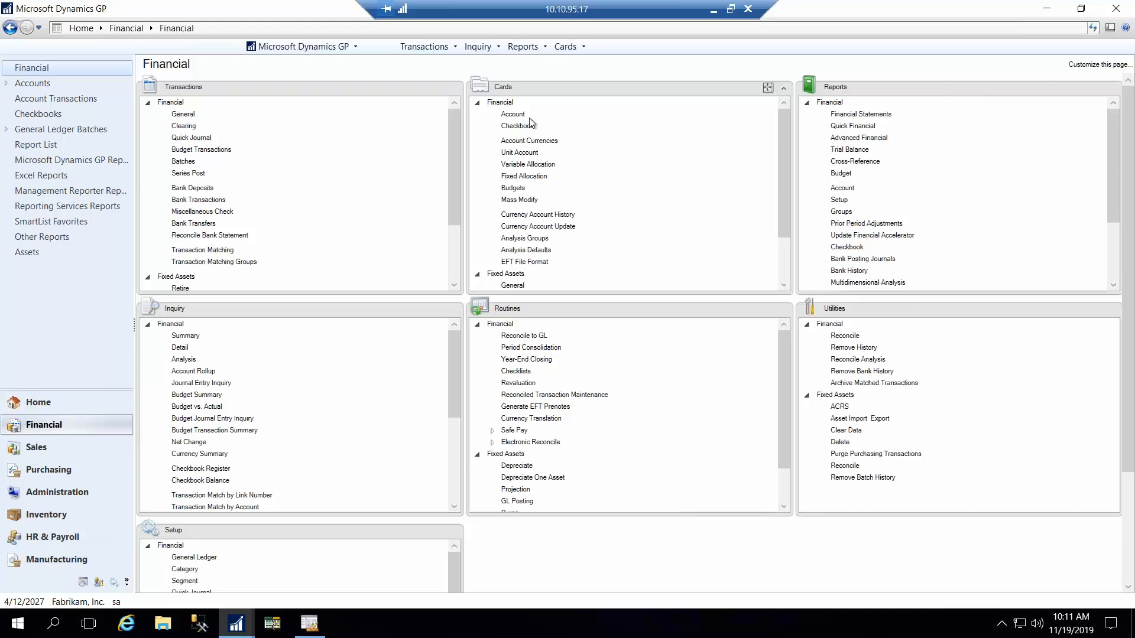
Step: Open the Financial budget list and select the 2027 budget
click(513, 189)
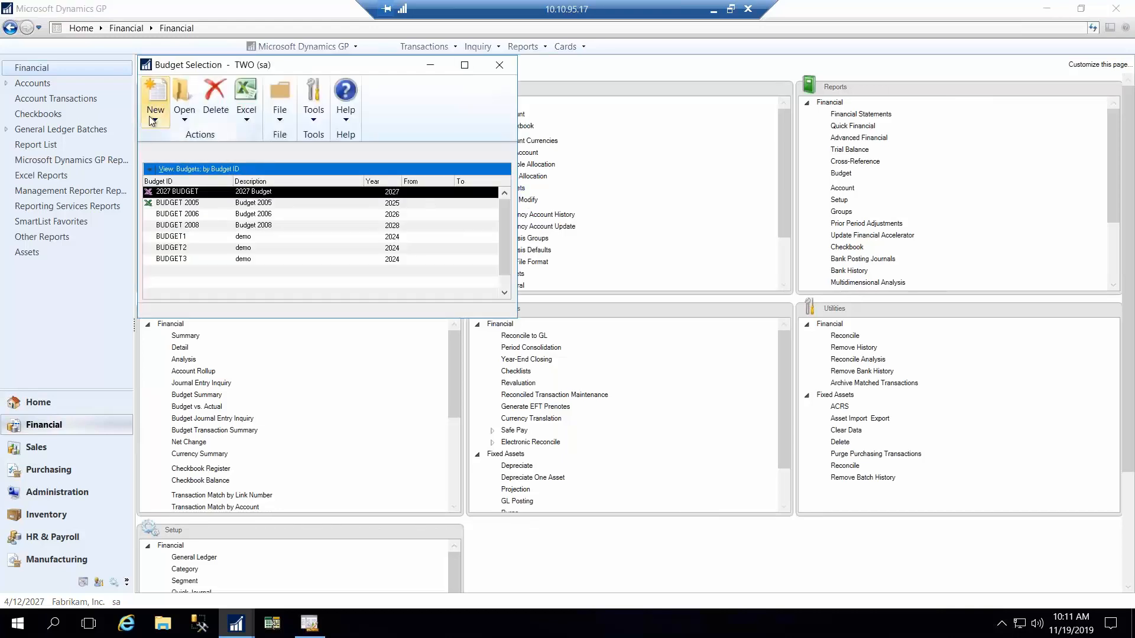
click(192, 237)
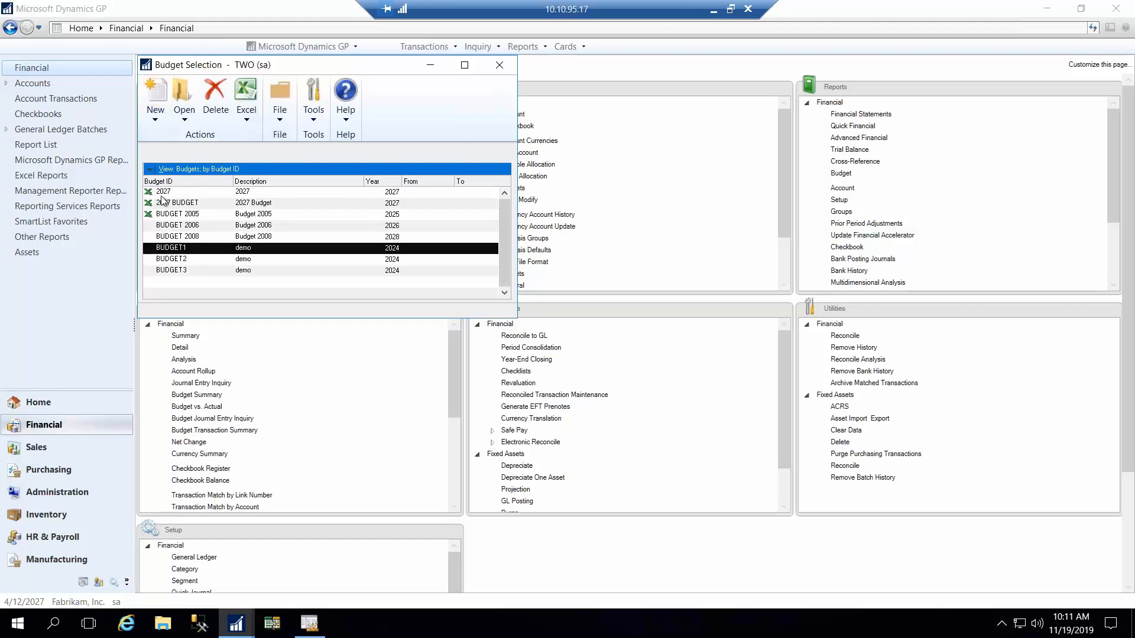
click(174, 192)
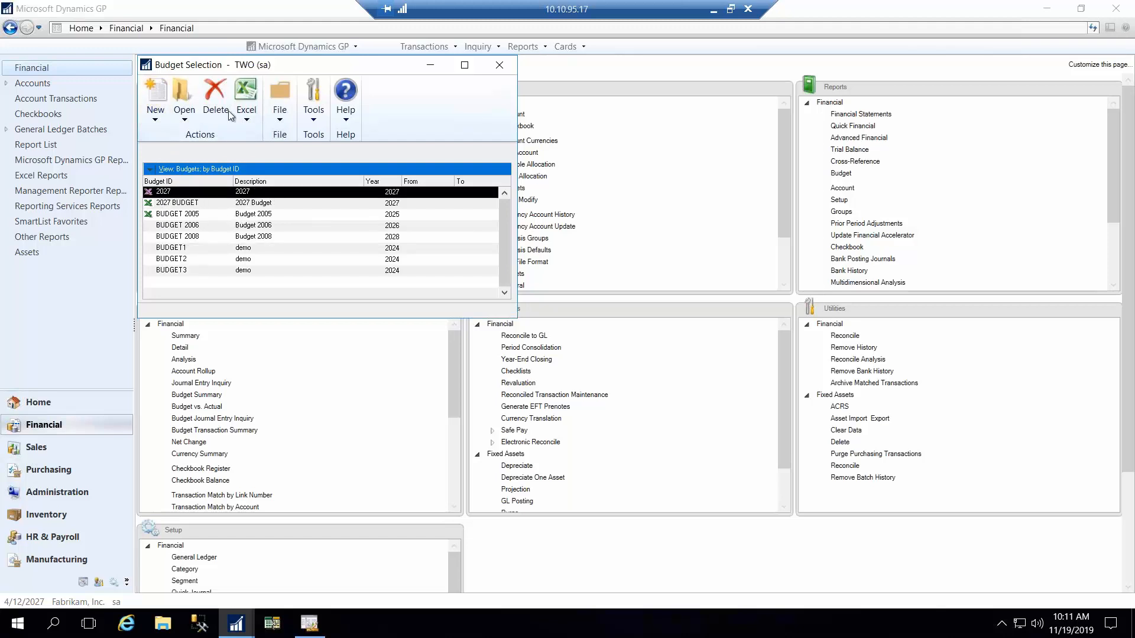
Step: Start a budget import from Excel and set its target to the existing Microsoft Dynamics GP budget 2027
click(252, 107)
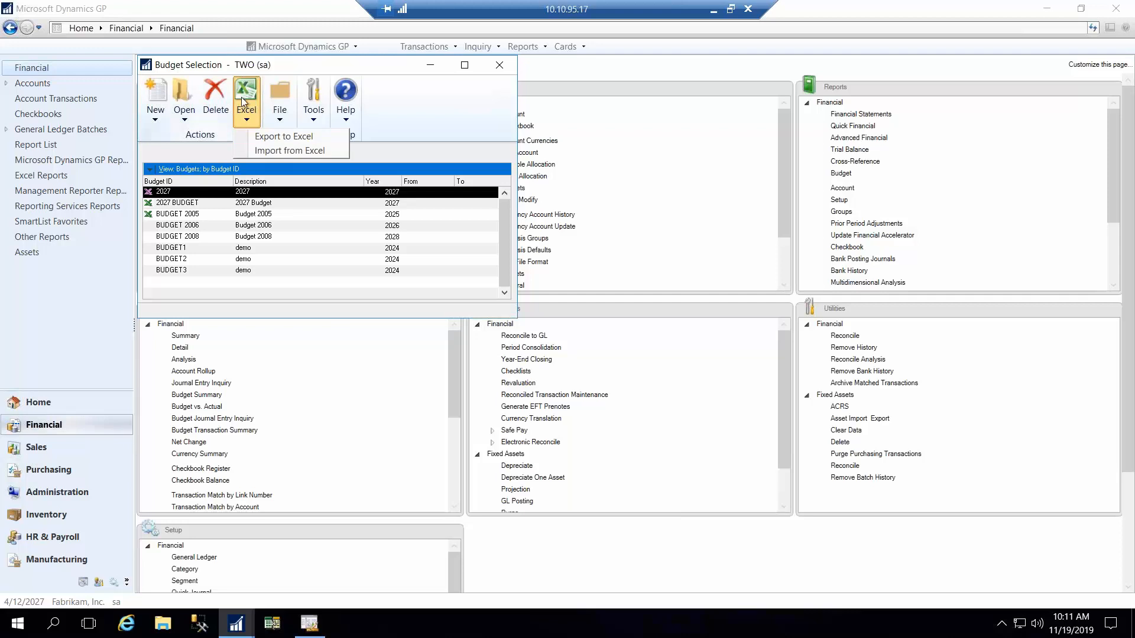
click(266, 152)
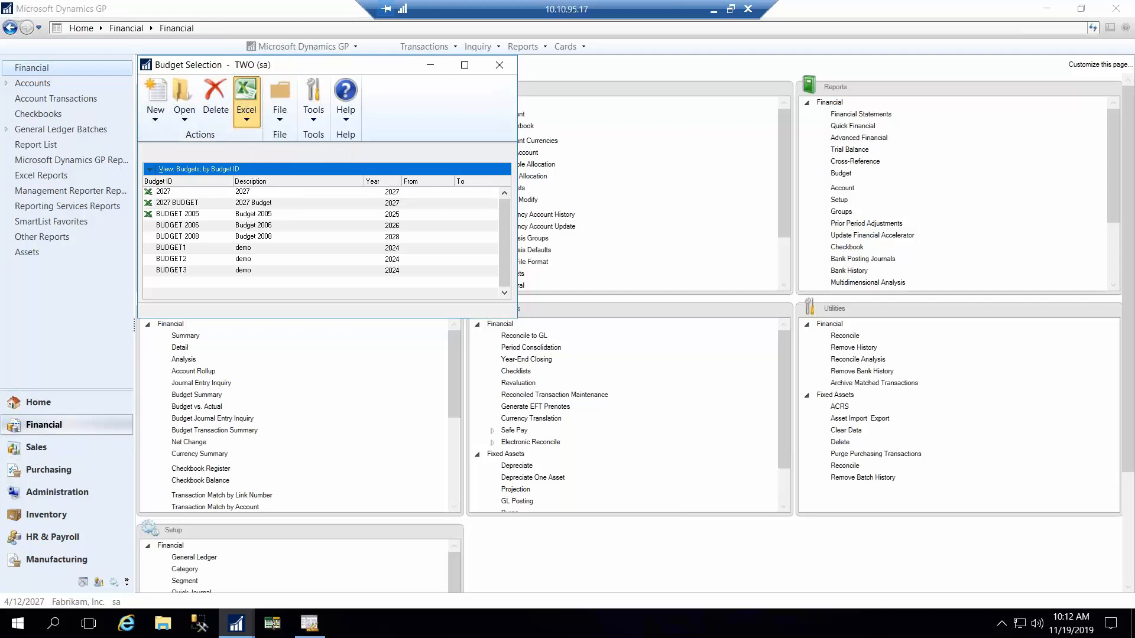
click(451, 330)
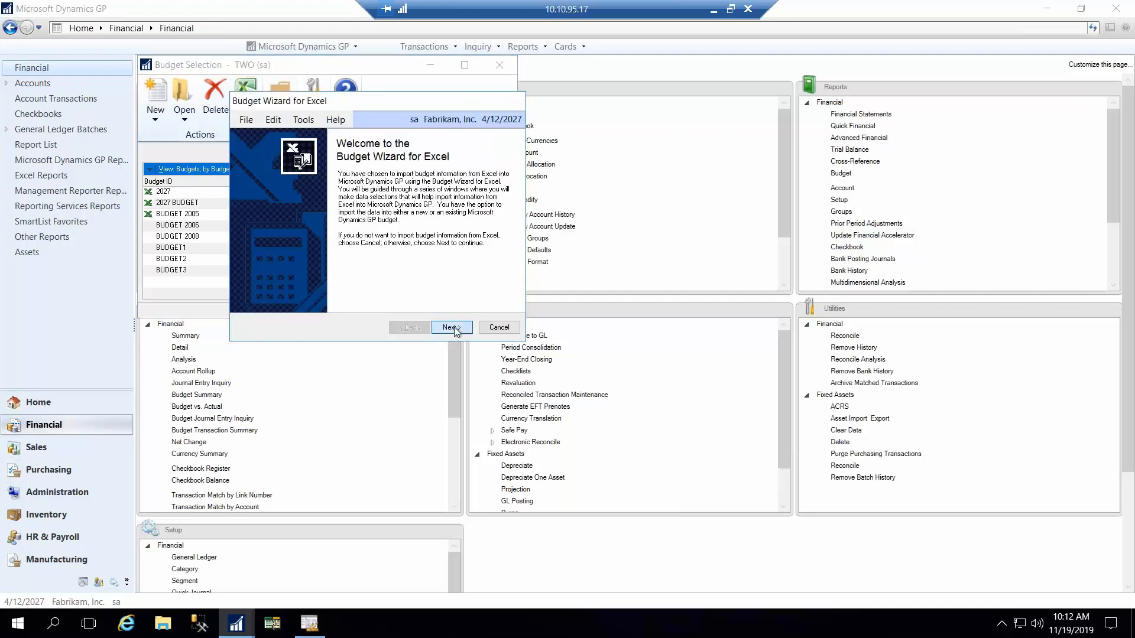
click(259, 204)
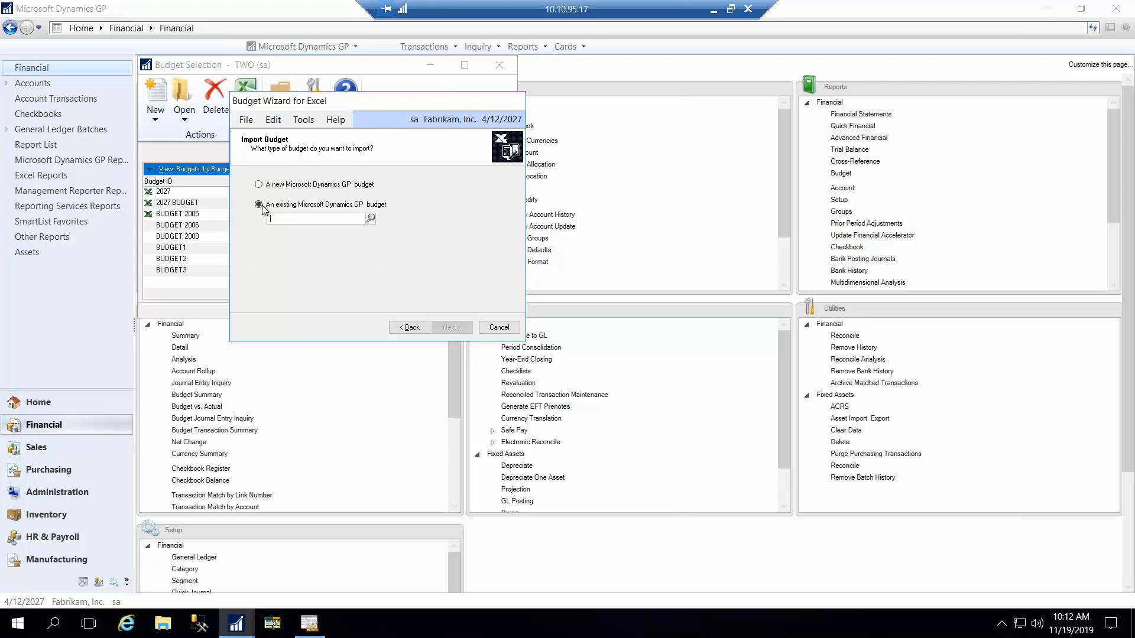
click(370, 218)
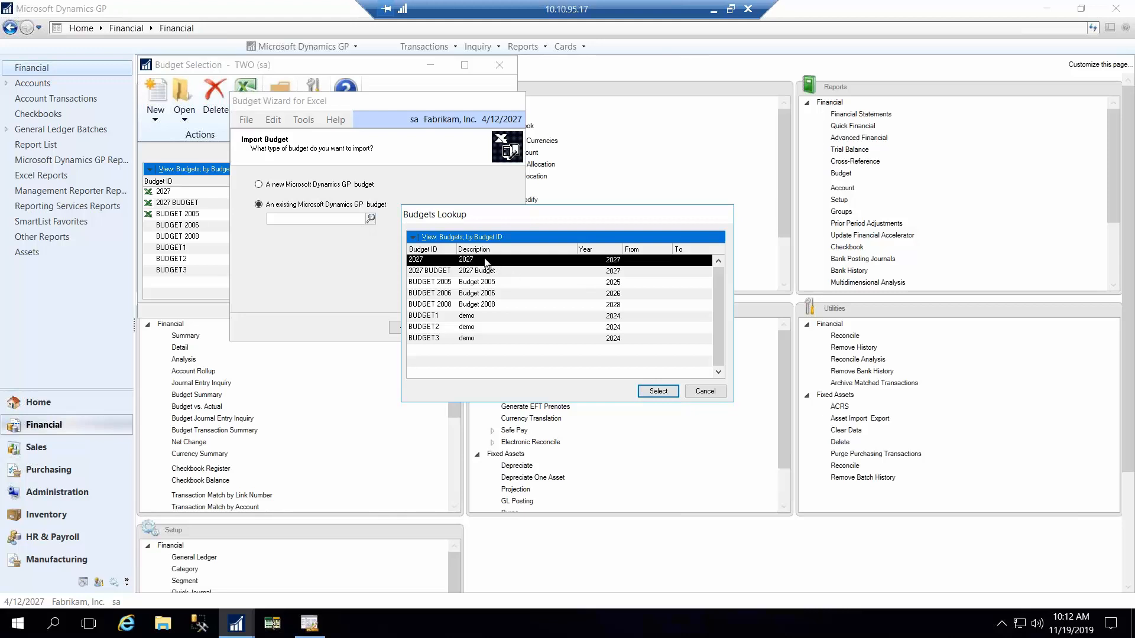
double_click(482, 261)
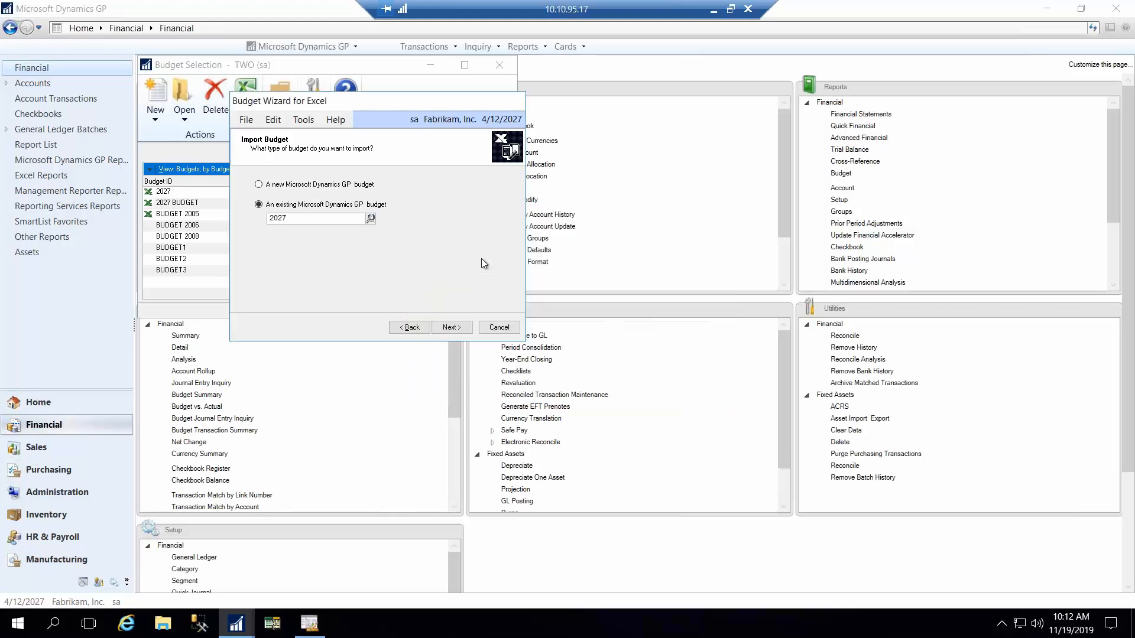
click(456, 329)
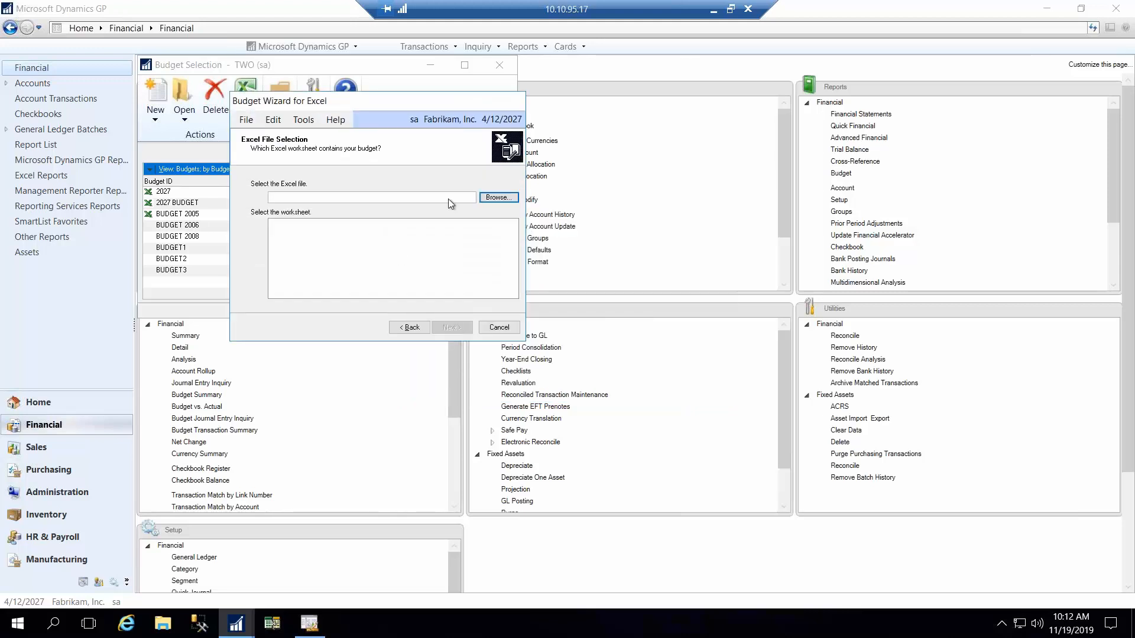
Step: Choose the BUDGET3 worksheet of the Desktop file budget2.XLSX as the import source and finish the Budget Wizard
click(488, 197)
click(395, 228)
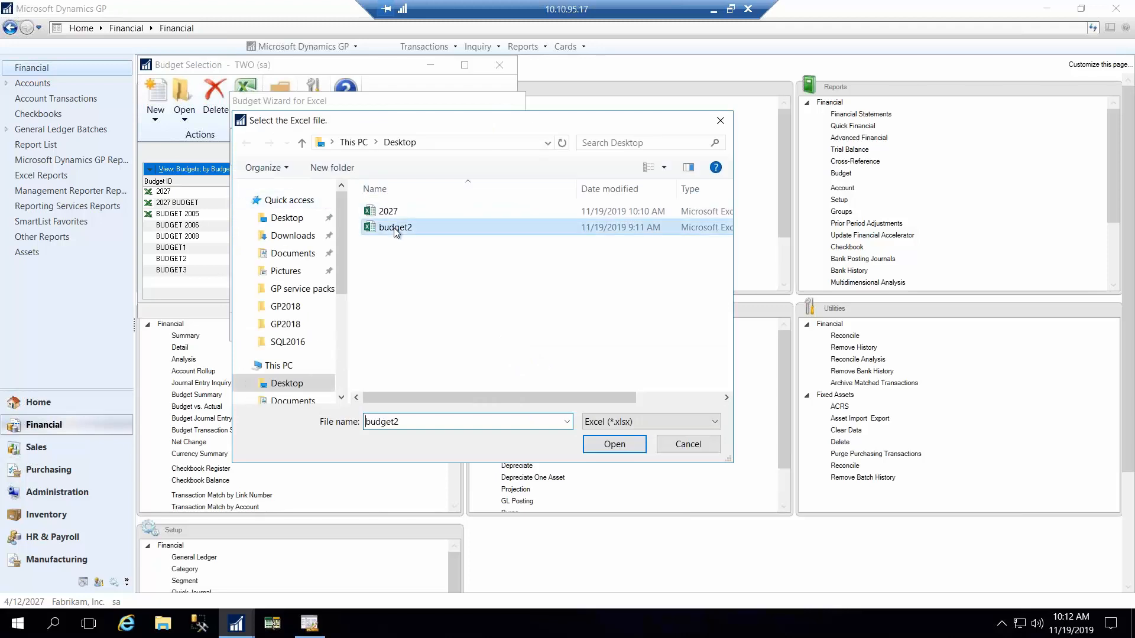
double_click(395, 228)
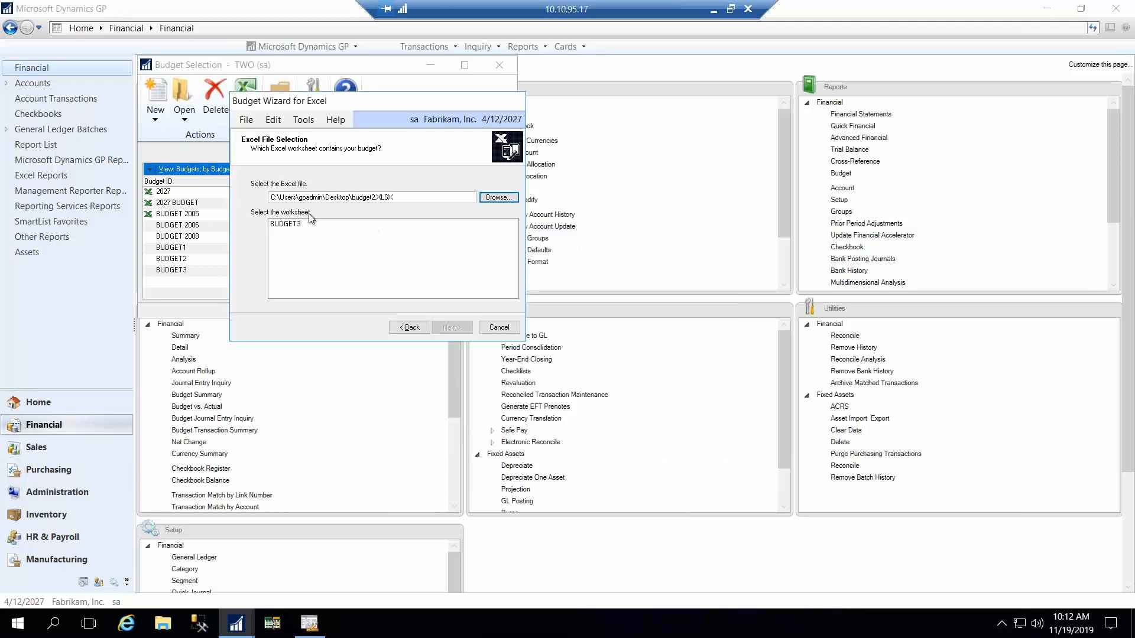
click(294, 226)
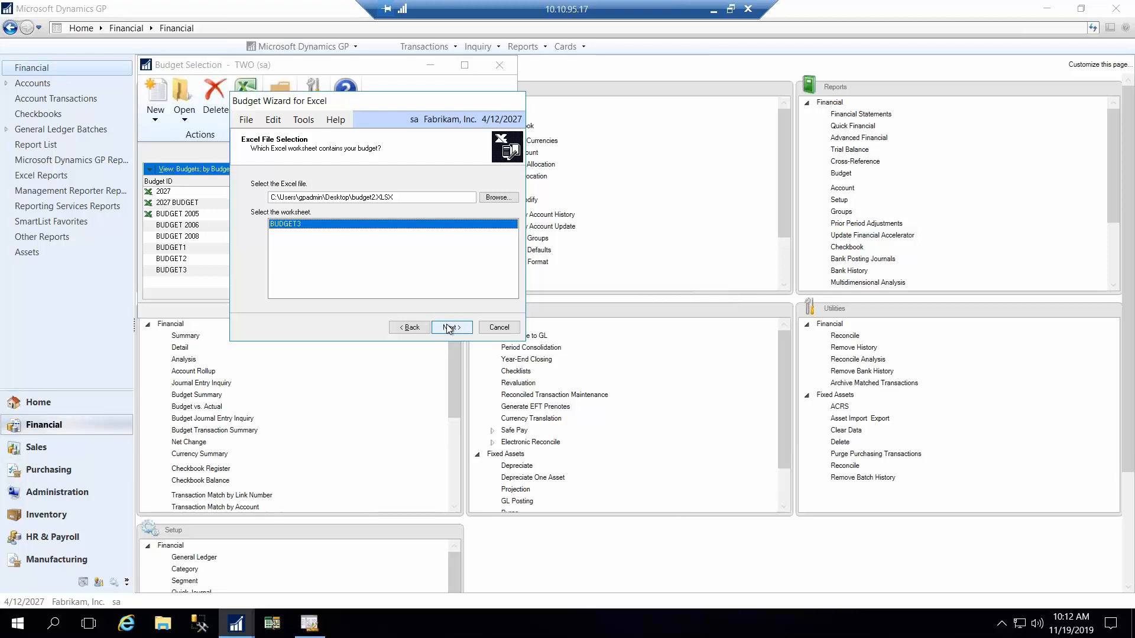
click(449, 327)
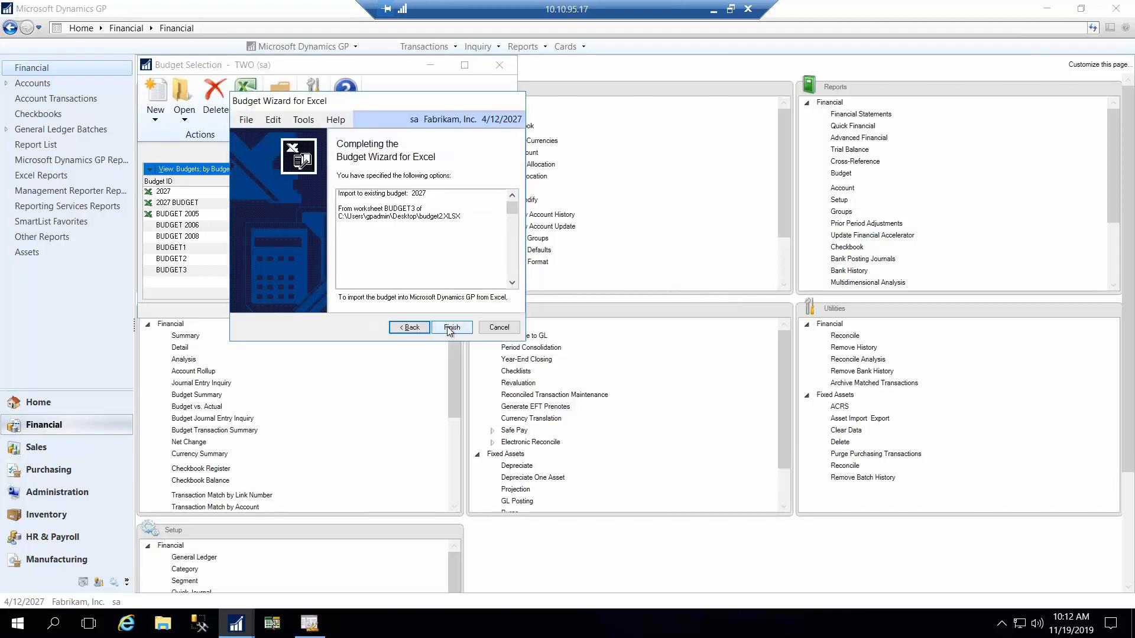
click(449, 328)
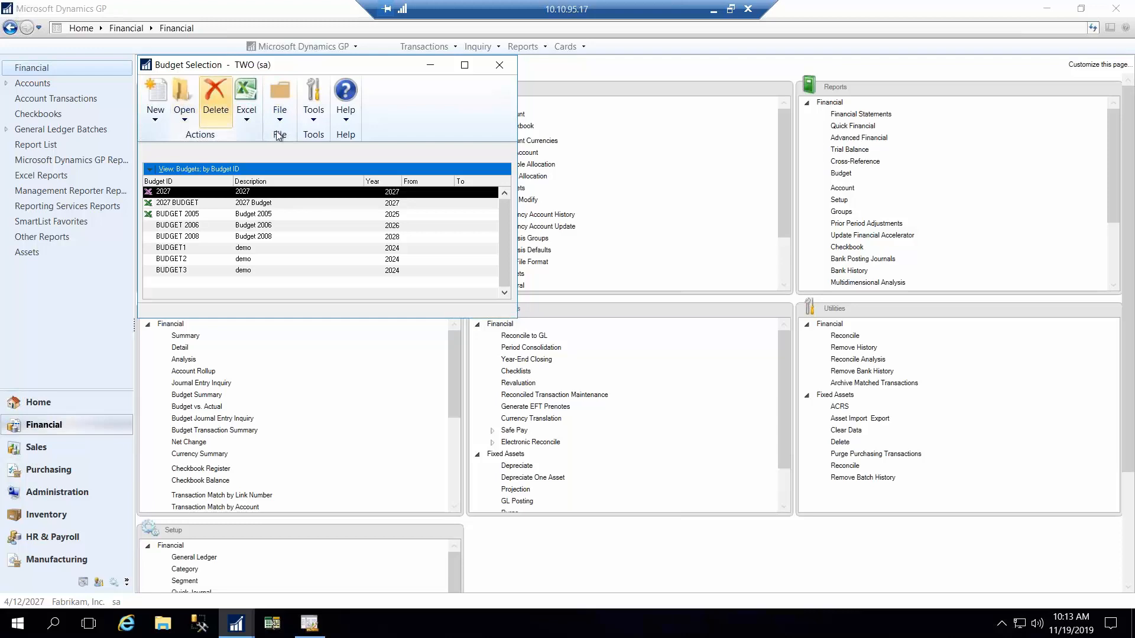
Step: Export the 2027 budget to a new Excel workbook named "test budget" in the Desktop folder
click(249, 108)
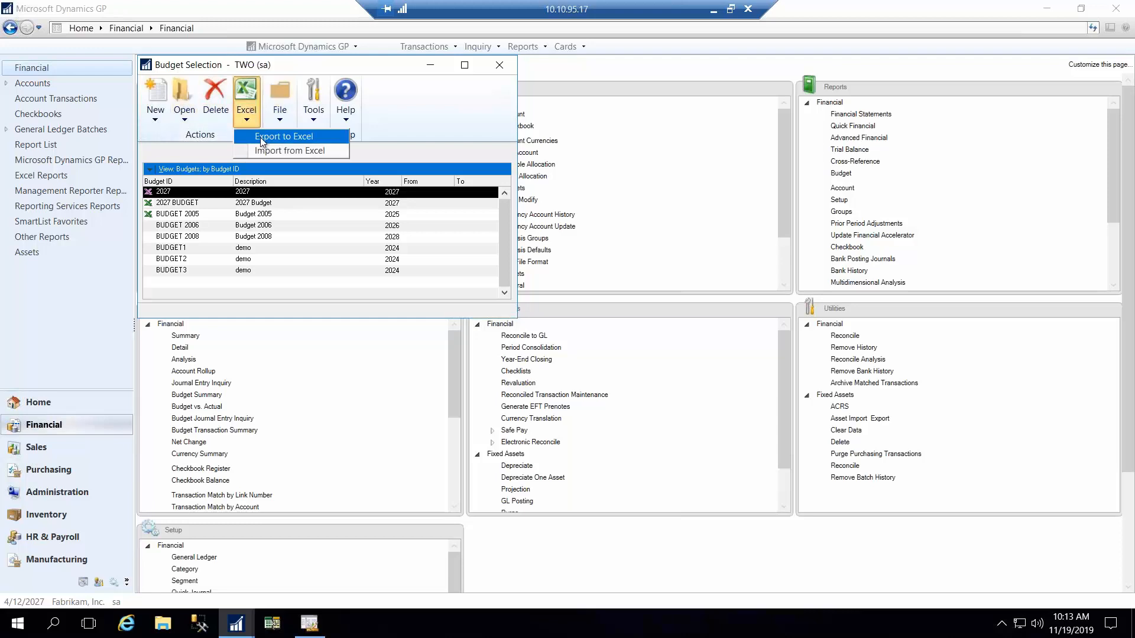
click(248, 103)
click(253, 106)
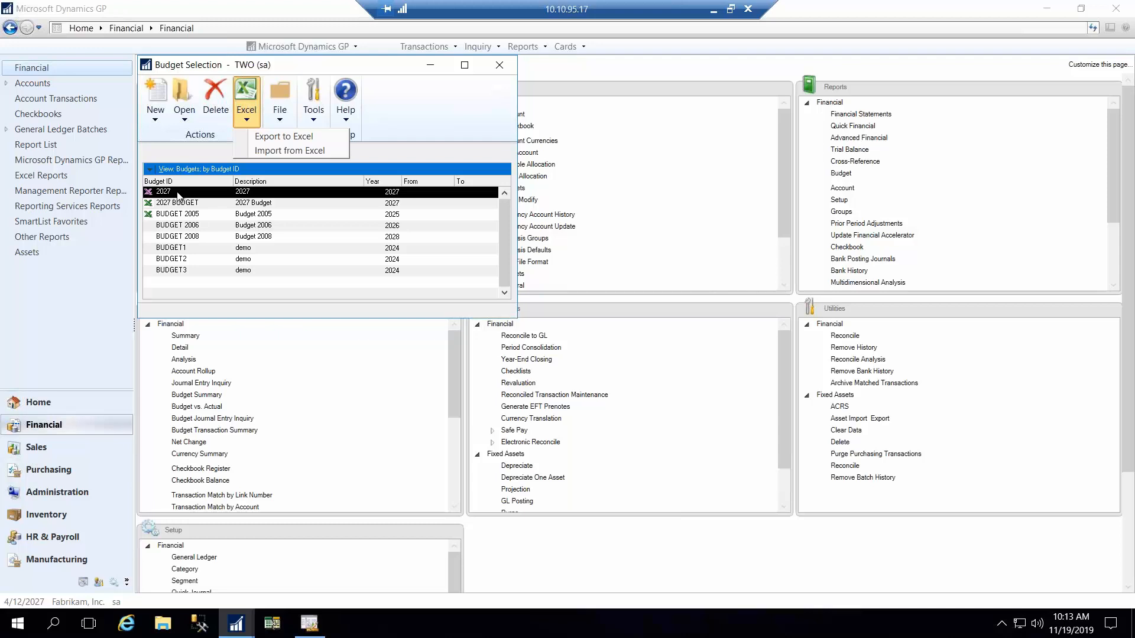
click(268, 137)
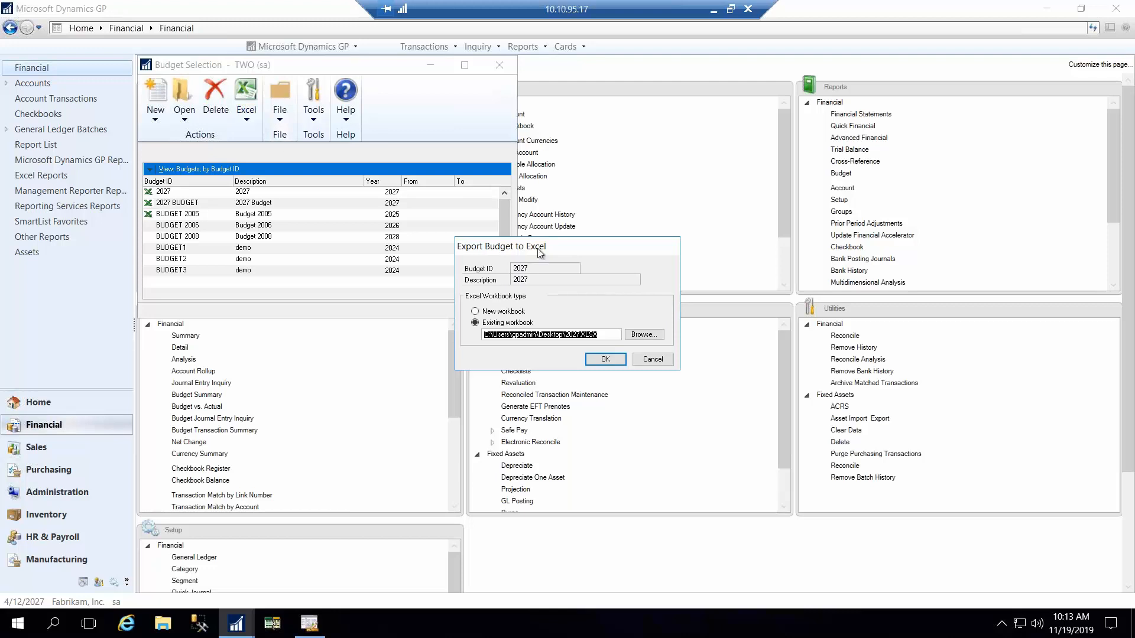
click(486, 312)
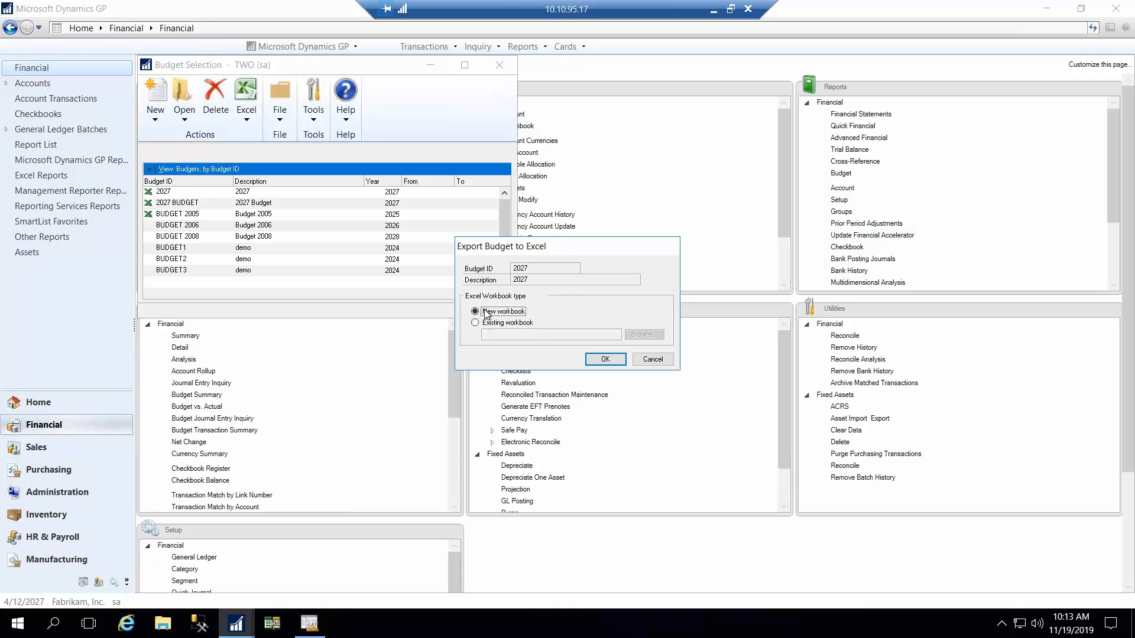
click(604, 359)
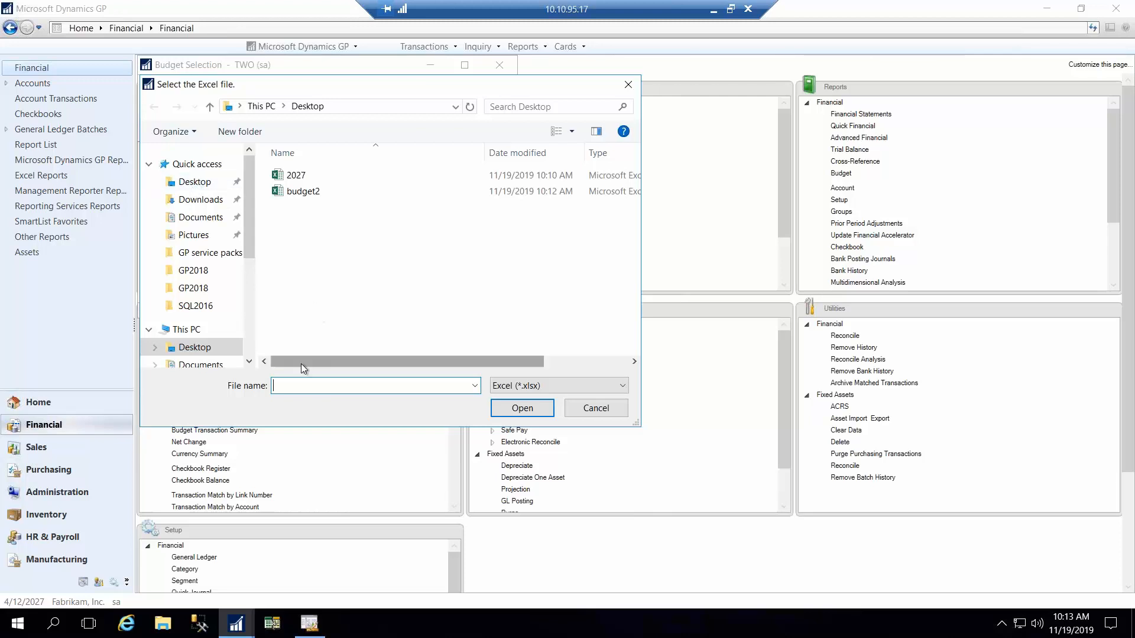
text(te)
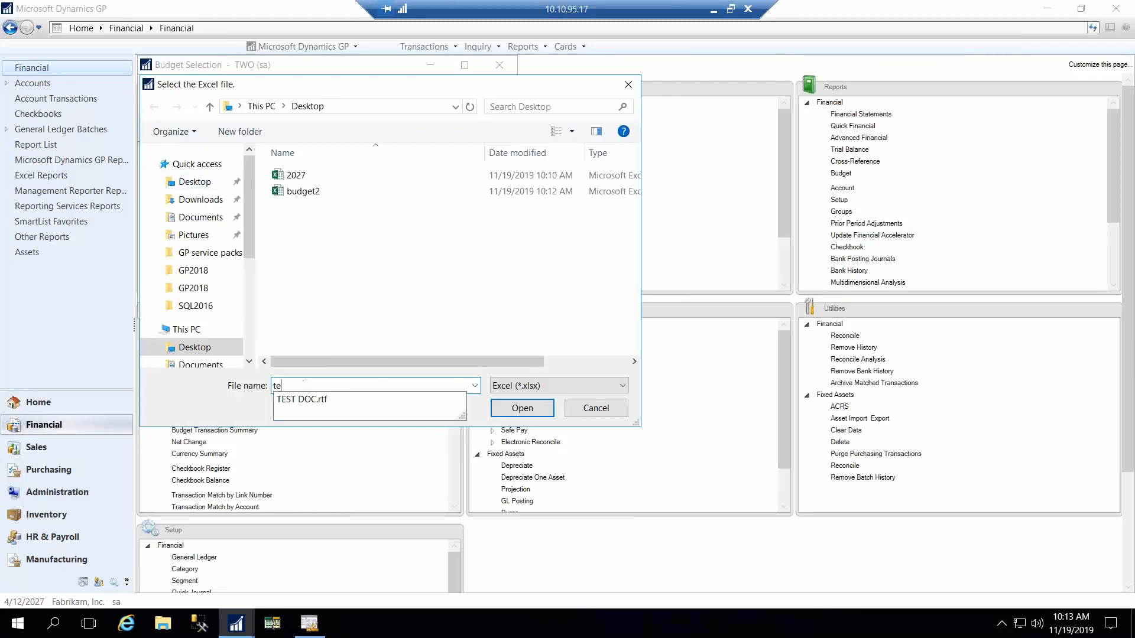
text(st budget)
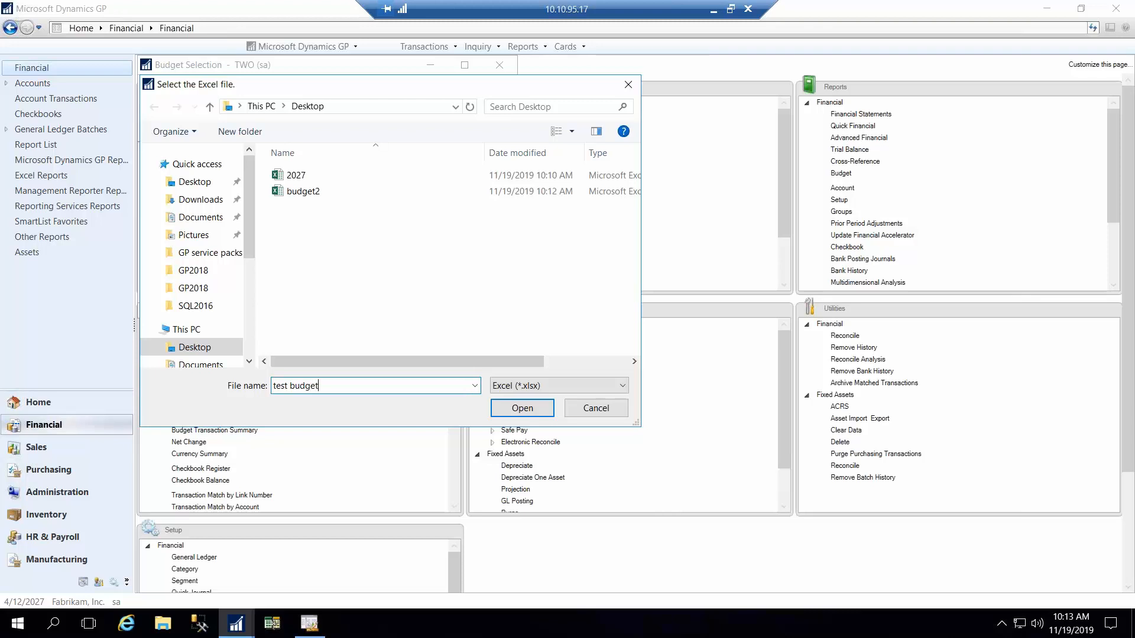
click(522, 409)
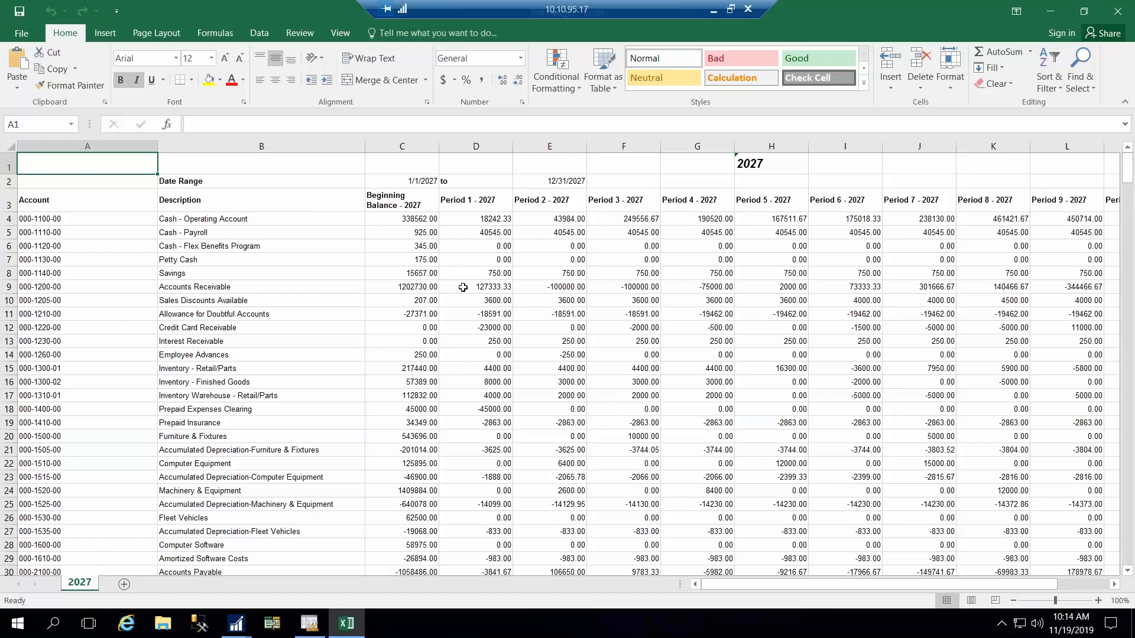
Step: Look through the account rows and period amounts in the exported 2027 budget workbook and close it
scroll(459, 312, down, 1)
scroll(459, 315, down, 2)
scroll(458, 312, up, 3)
scroll(461, 319, down, 20)
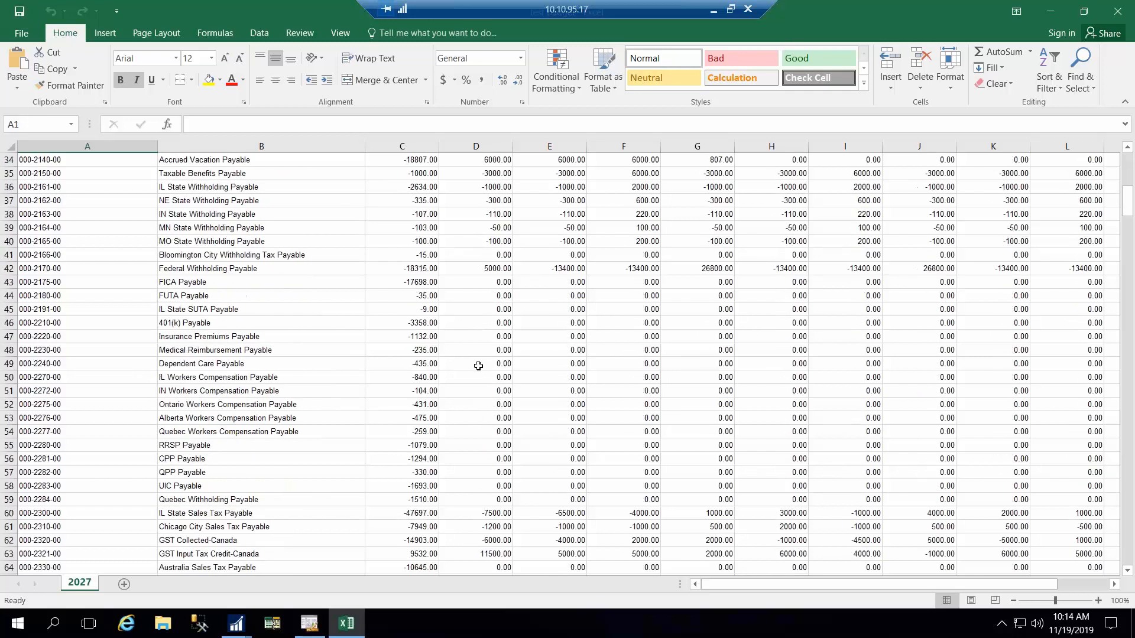
scroll(467, 430, down, 20)
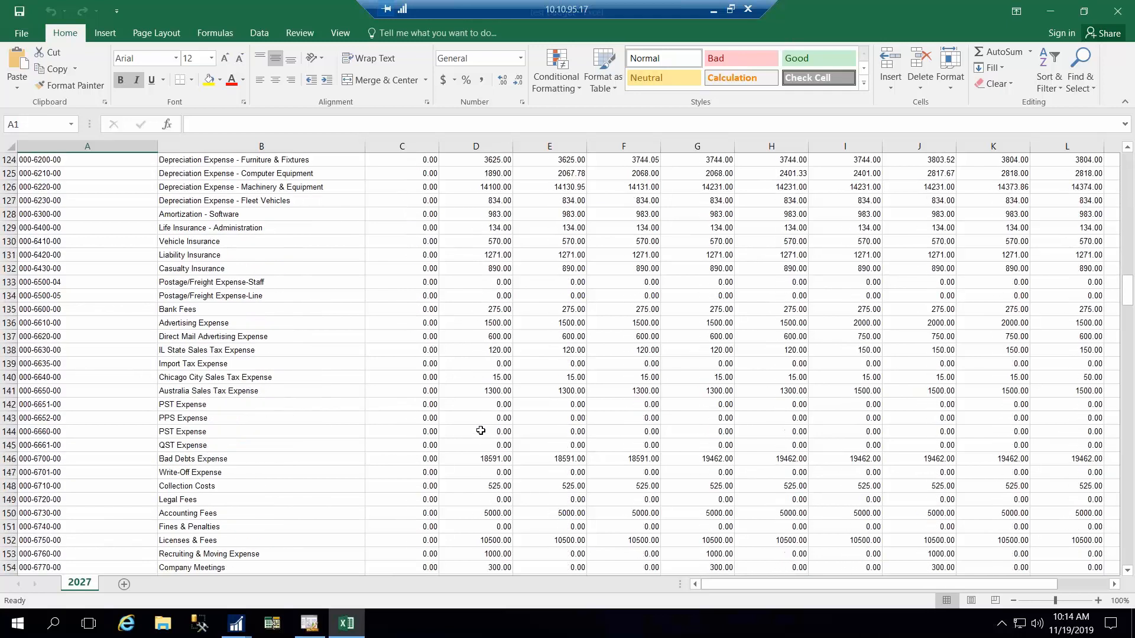
scroll(479, 437, down, 20)
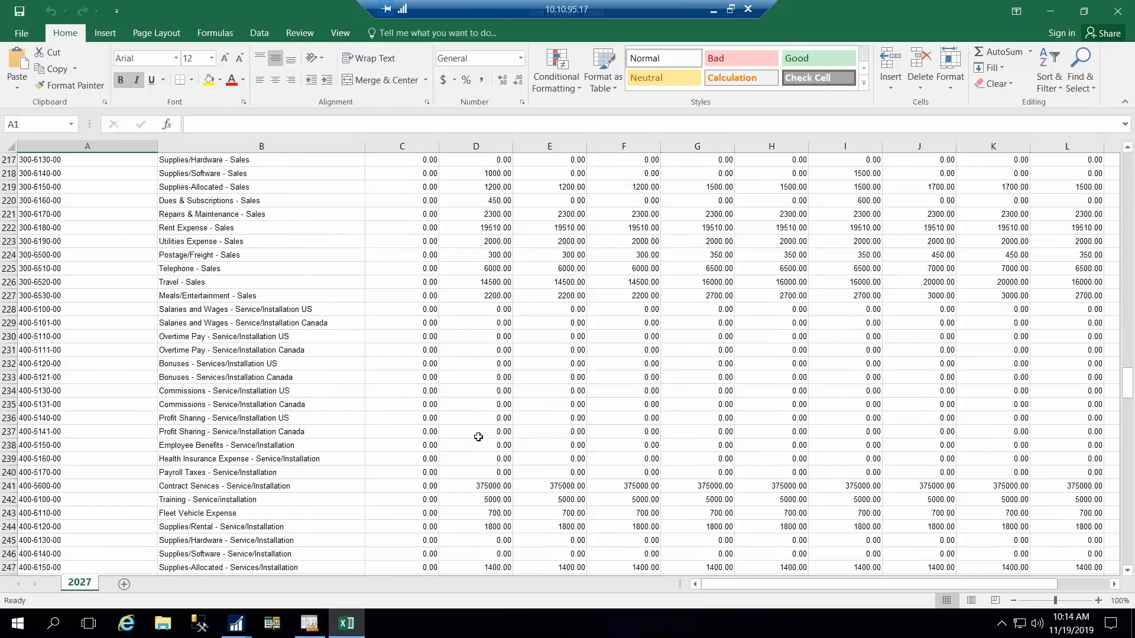
scroll(481, 433, down, 4)
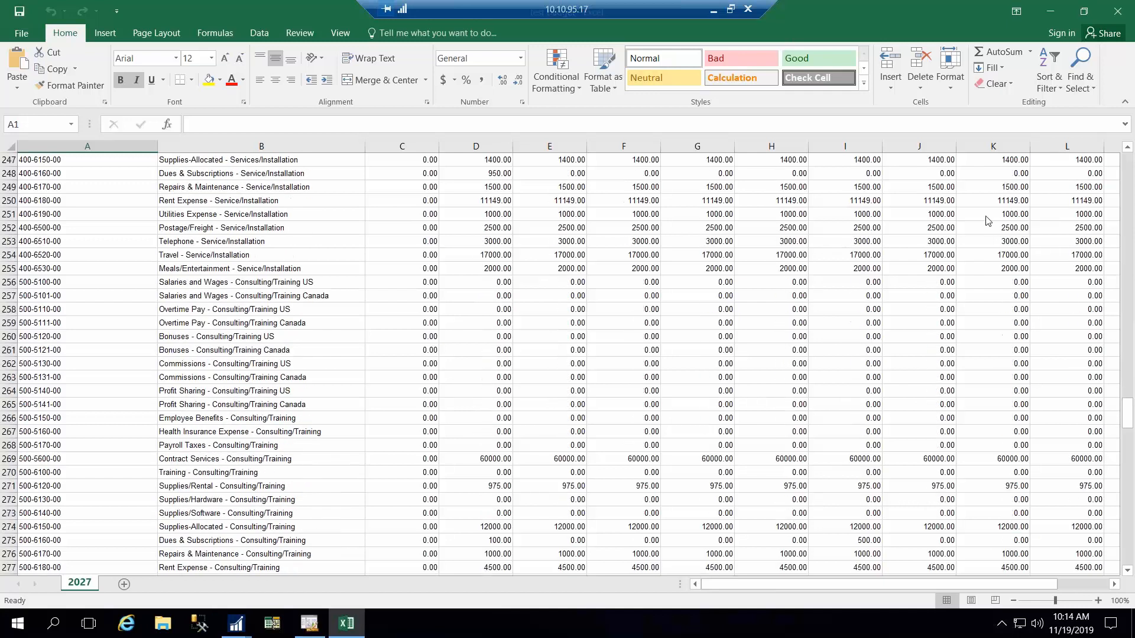
drag(1128, 412, 1133, 140)
drag(520, 395, 520, 386)
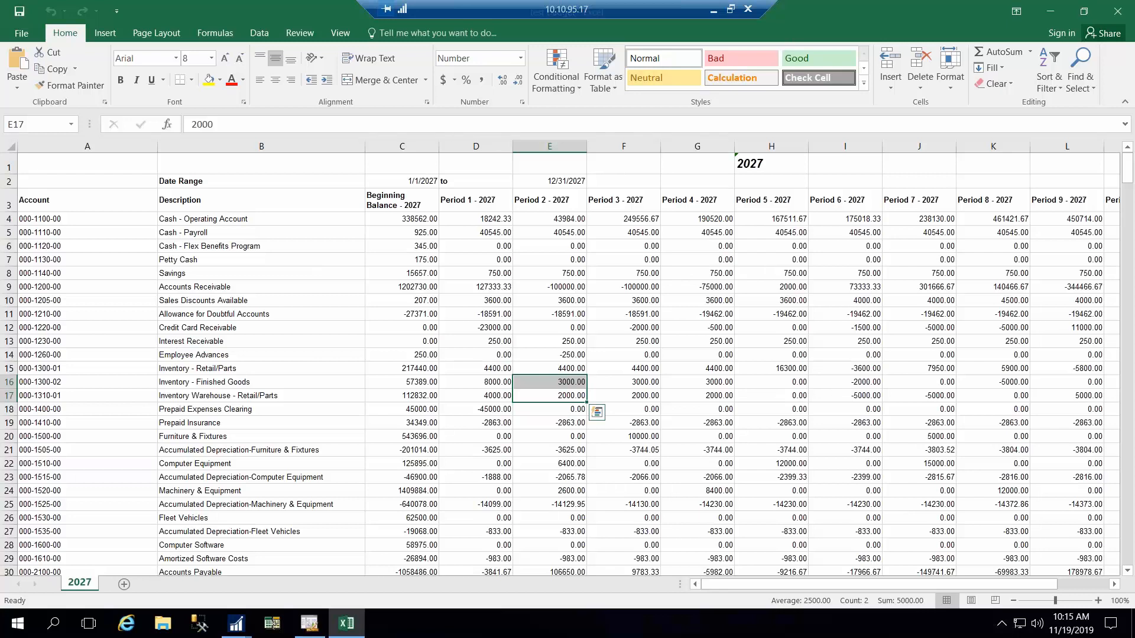
click(504, 260)
scroll(472, 297, down, 7)
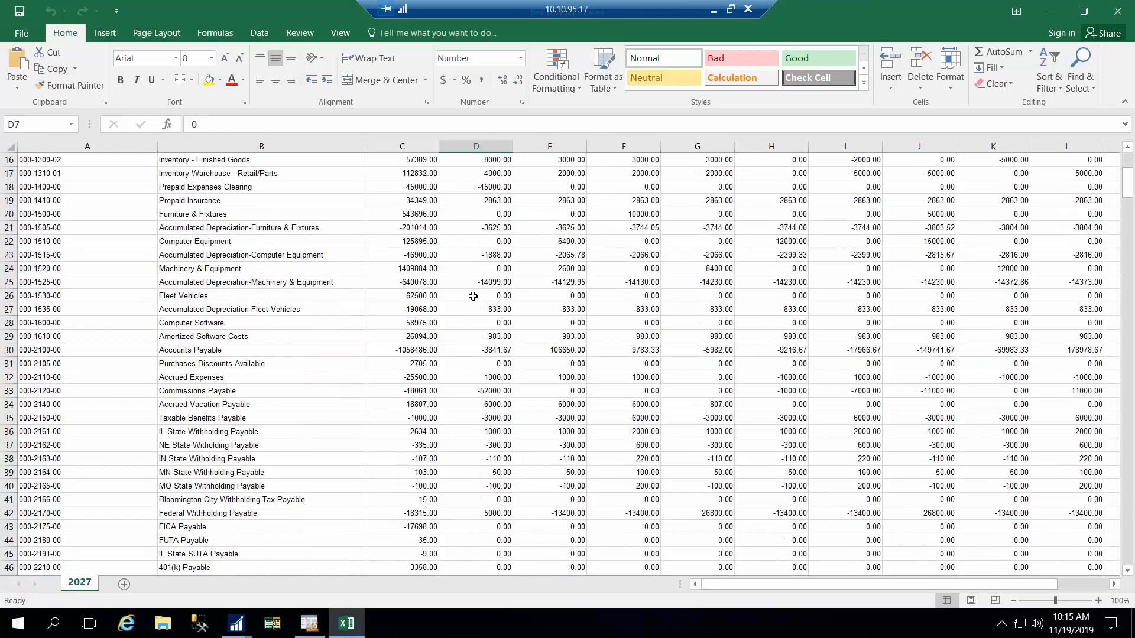
scroll(473, 298, up, 7)
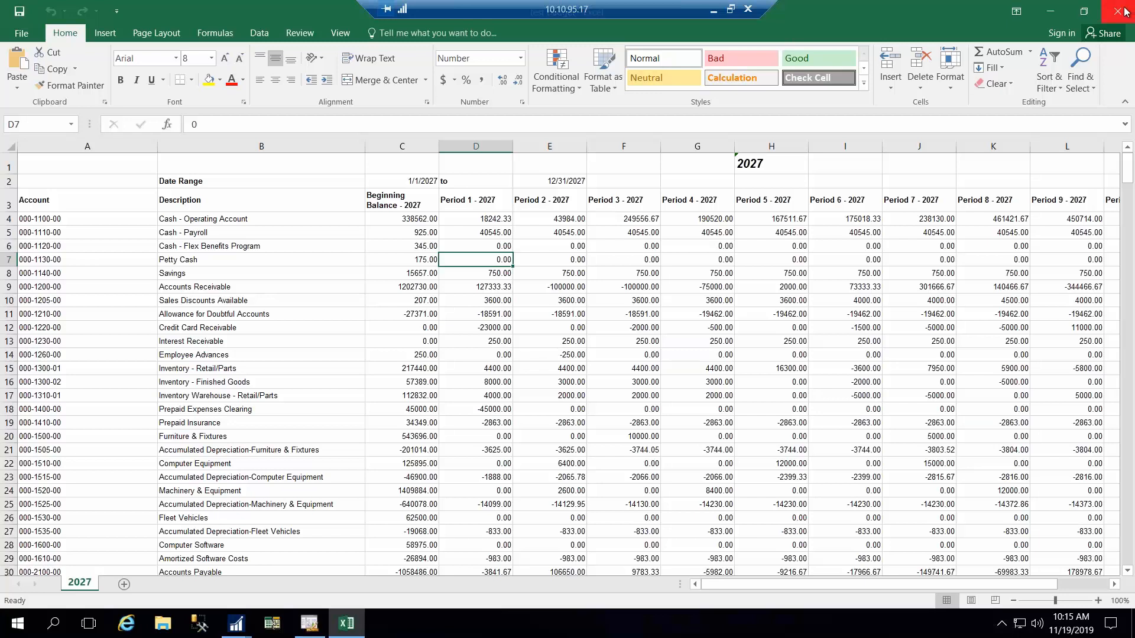
click(304, 369)
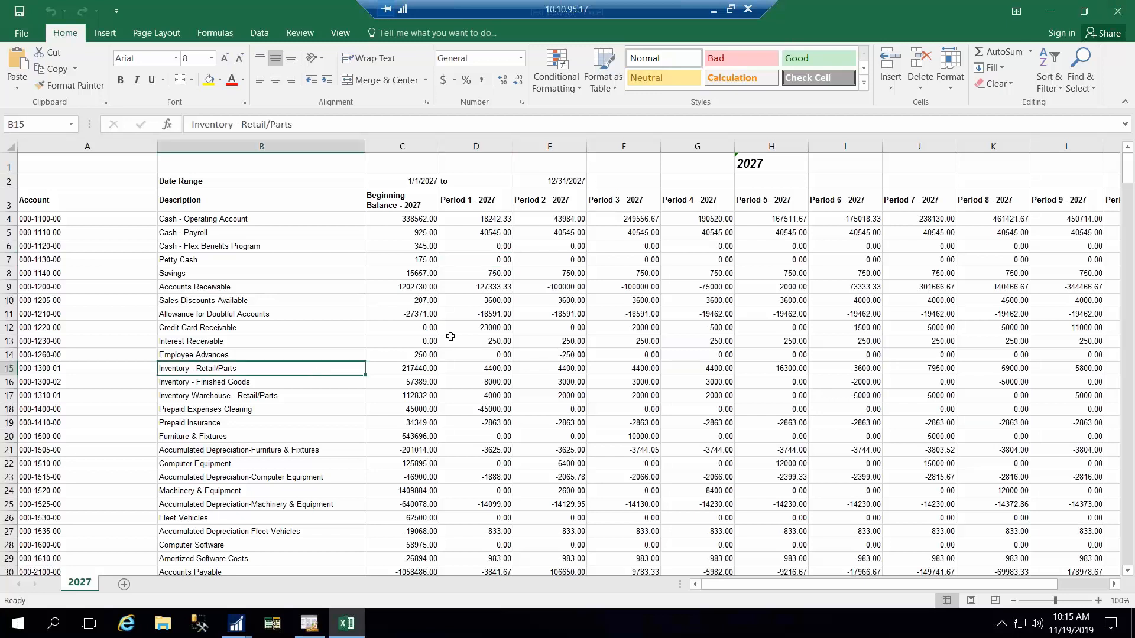
scroll(469, 336, down, 5)
scroll(469, 335, down, 14)
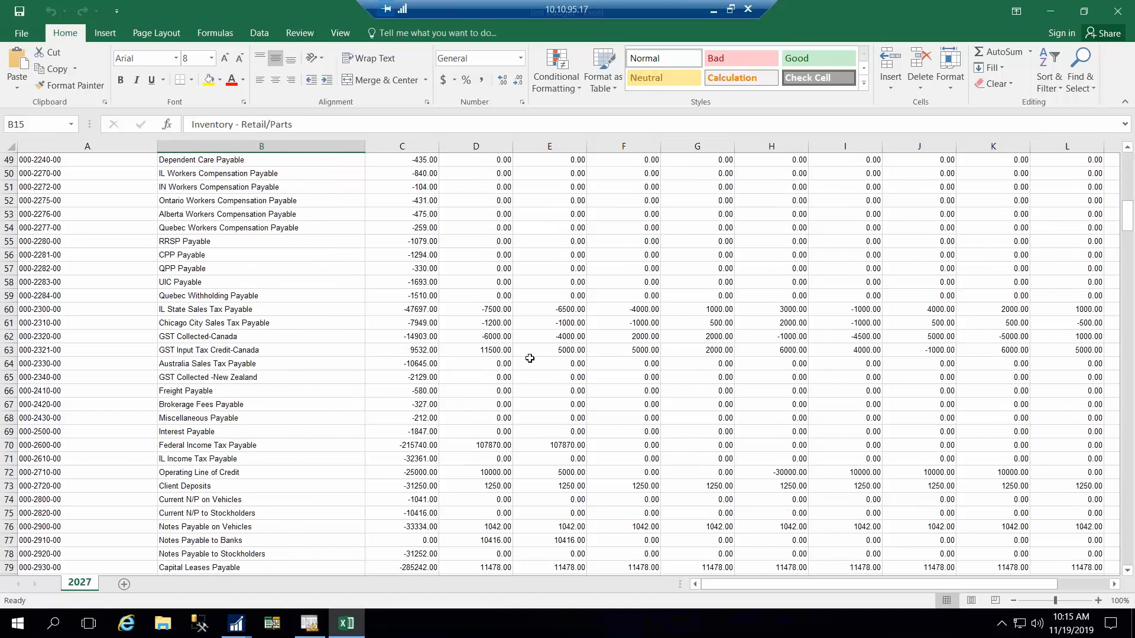
scroll(531, 358, down, 4)
click(1120, 9)
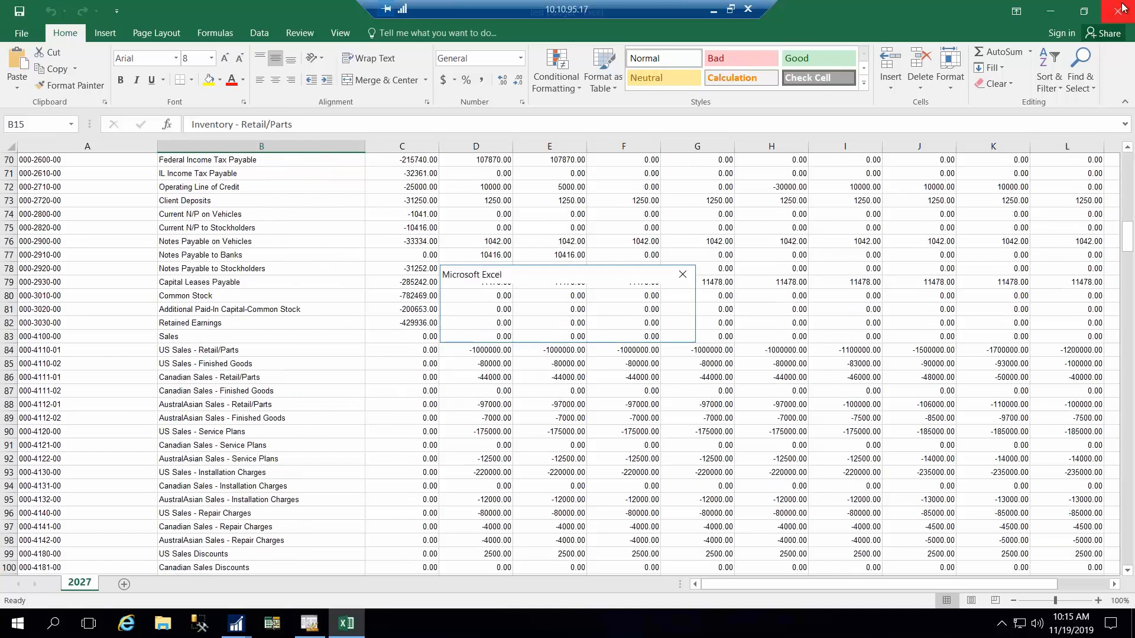
click(567, 328)
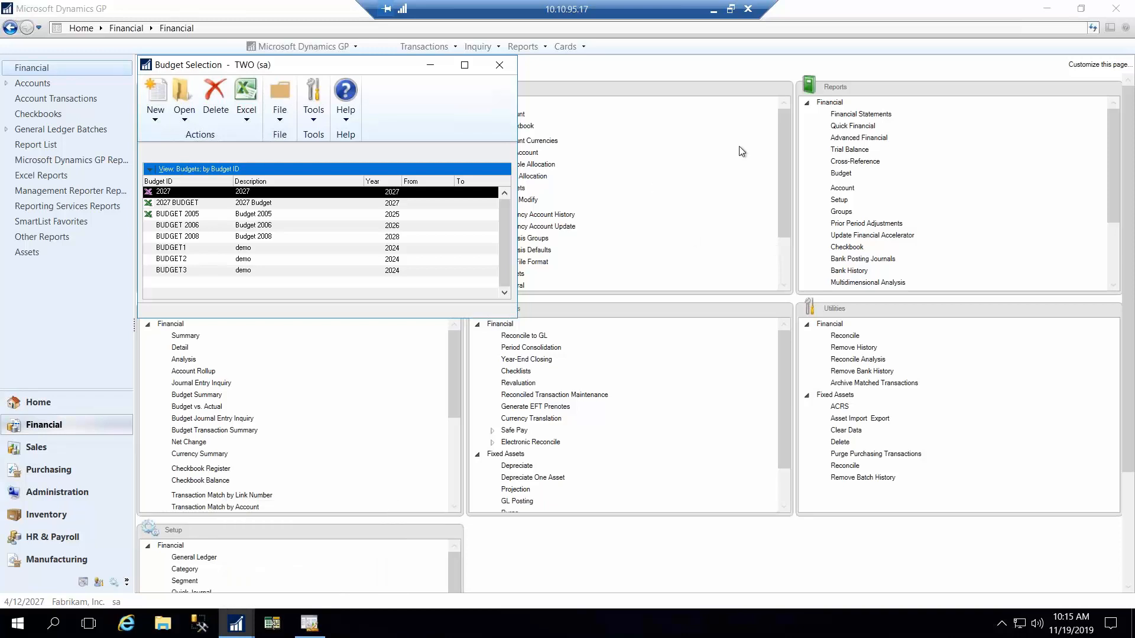
Step: Reopen the test budget workbook from the recent files in File Explorer and copy the Cash - Operating Account code in cell A4
click(162, 624)
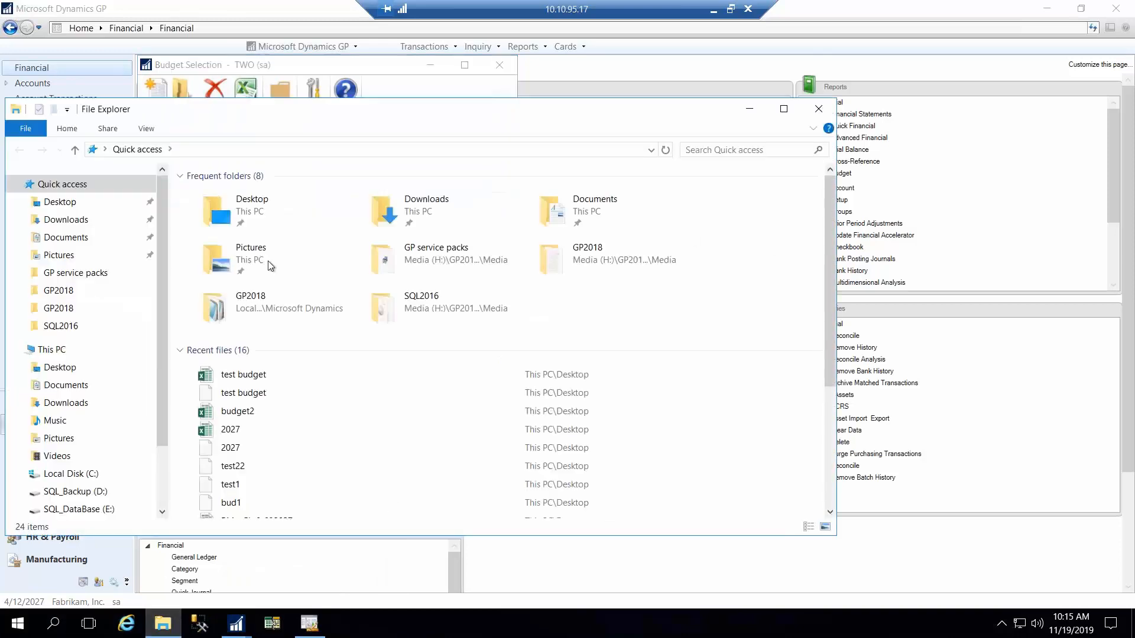
click(242, 377)
double_click(243, 375)
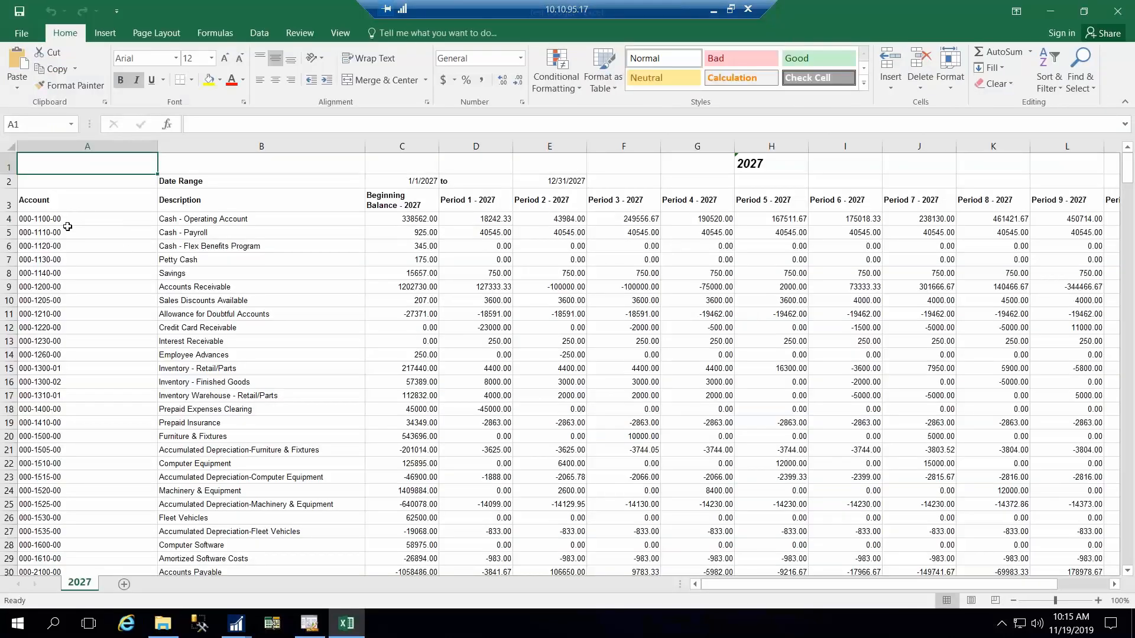
click(75, 219)
right_click(75, 219)
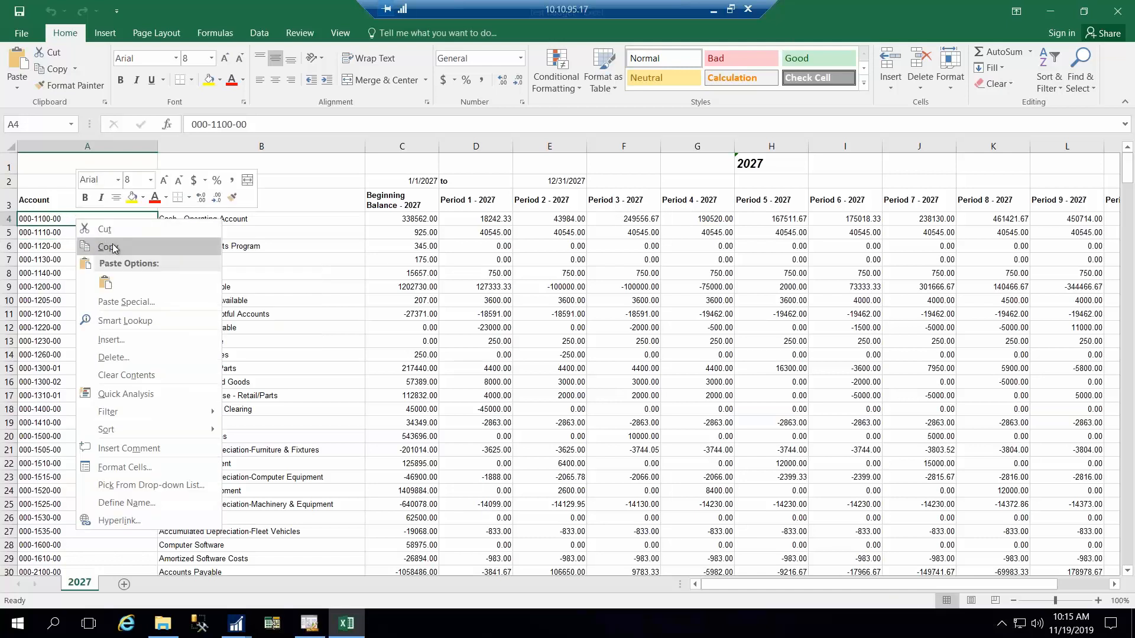
click(116, 246)
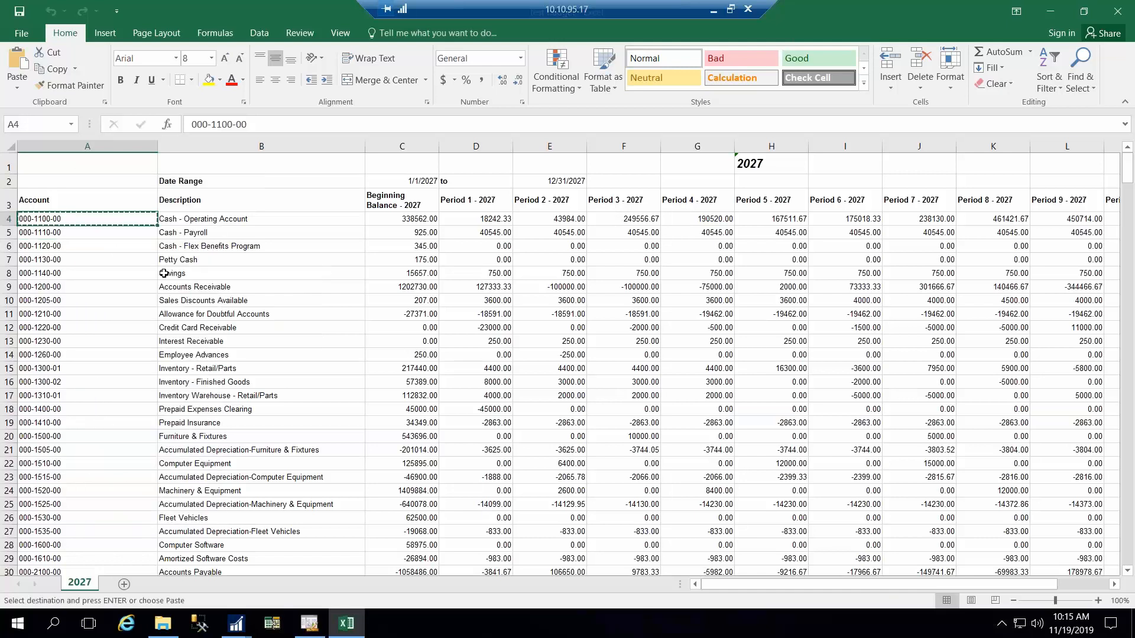
Step: Return to Microsoft Dynamics GP, open the Financial budget list, and load the 2027 budget in Budget Maintenance
click(236, 624)
click(192, 547)
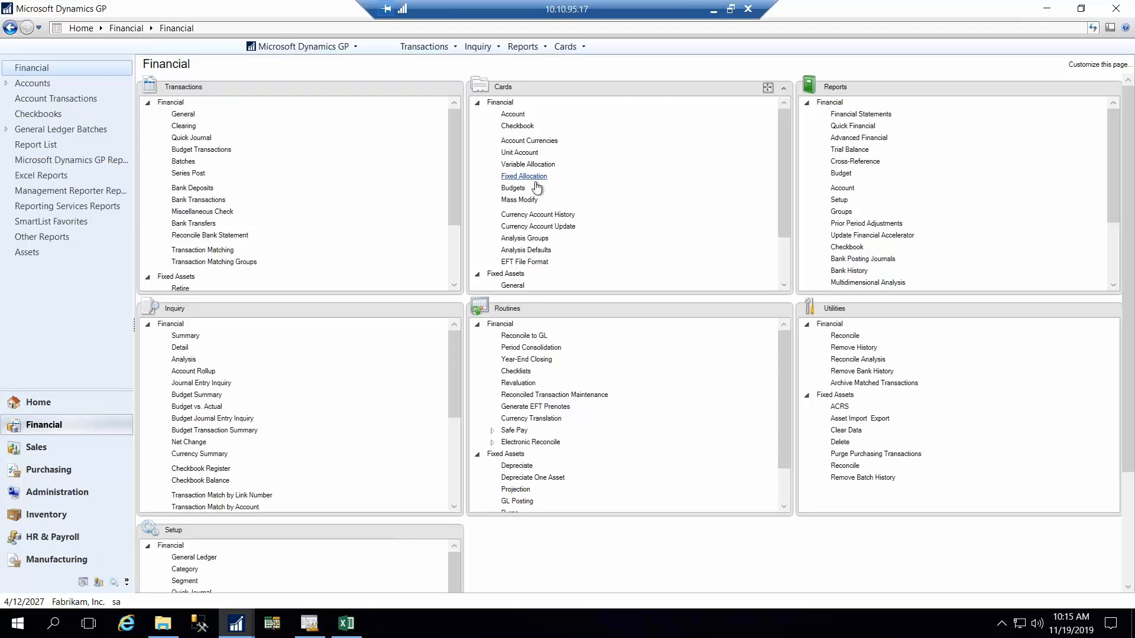
click(513, 188)
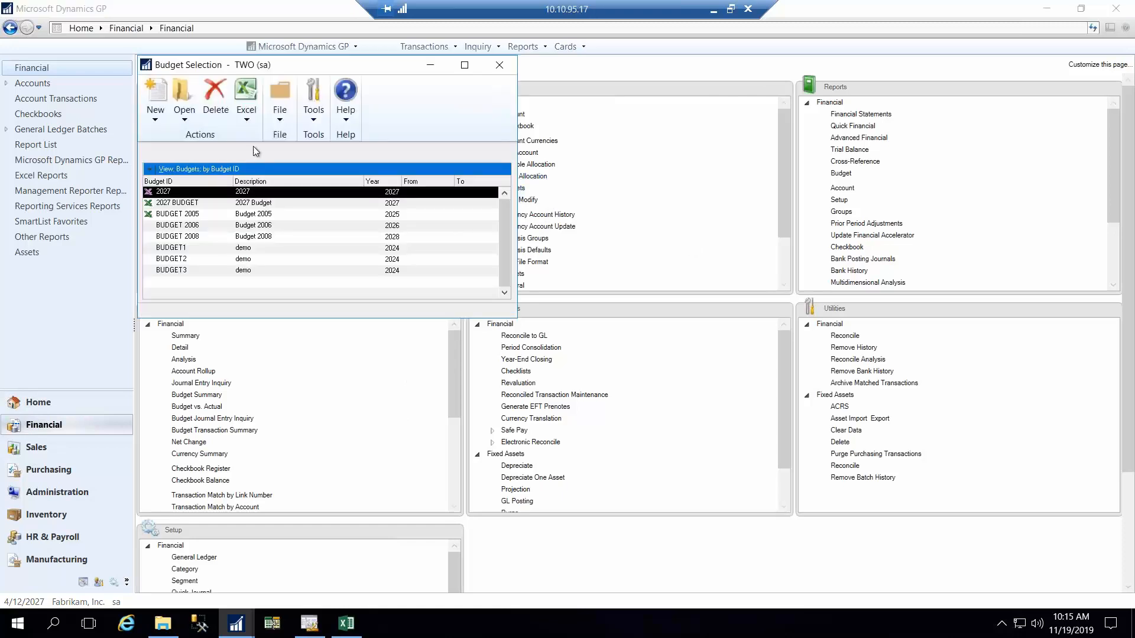
click(156, 110)
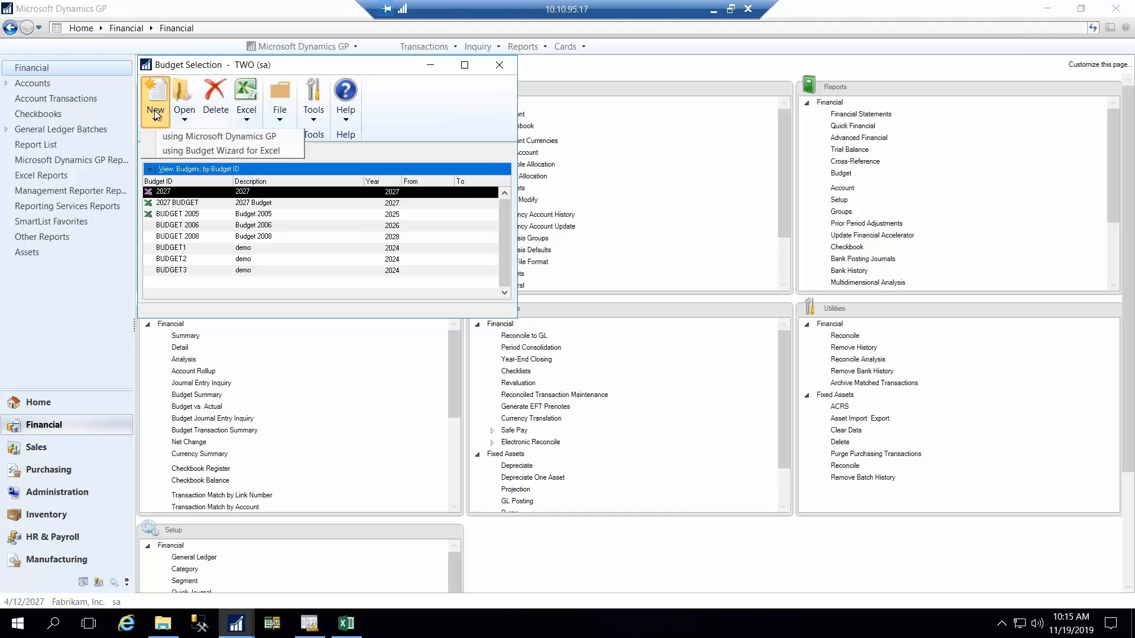
click(206, 136)
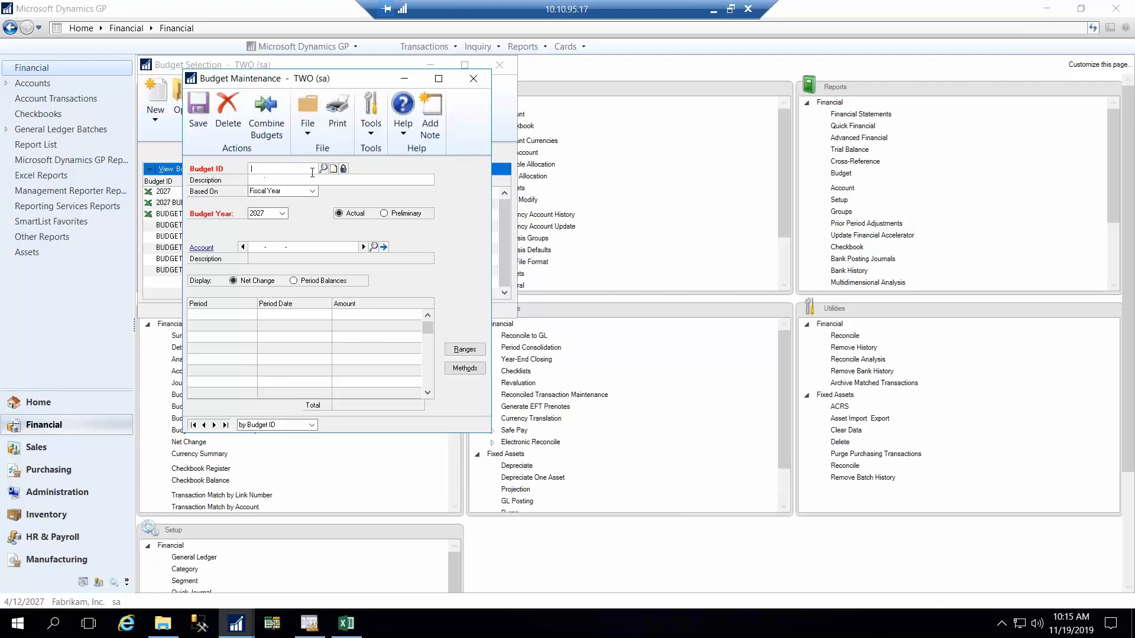
click(323, 169)
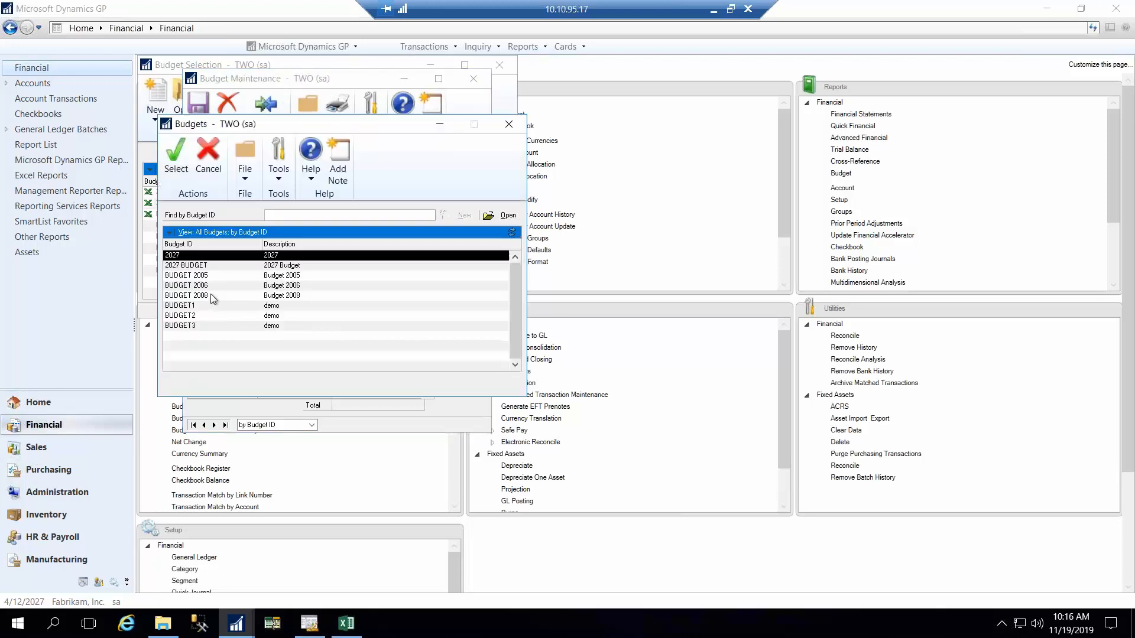
double_click(192, 260)
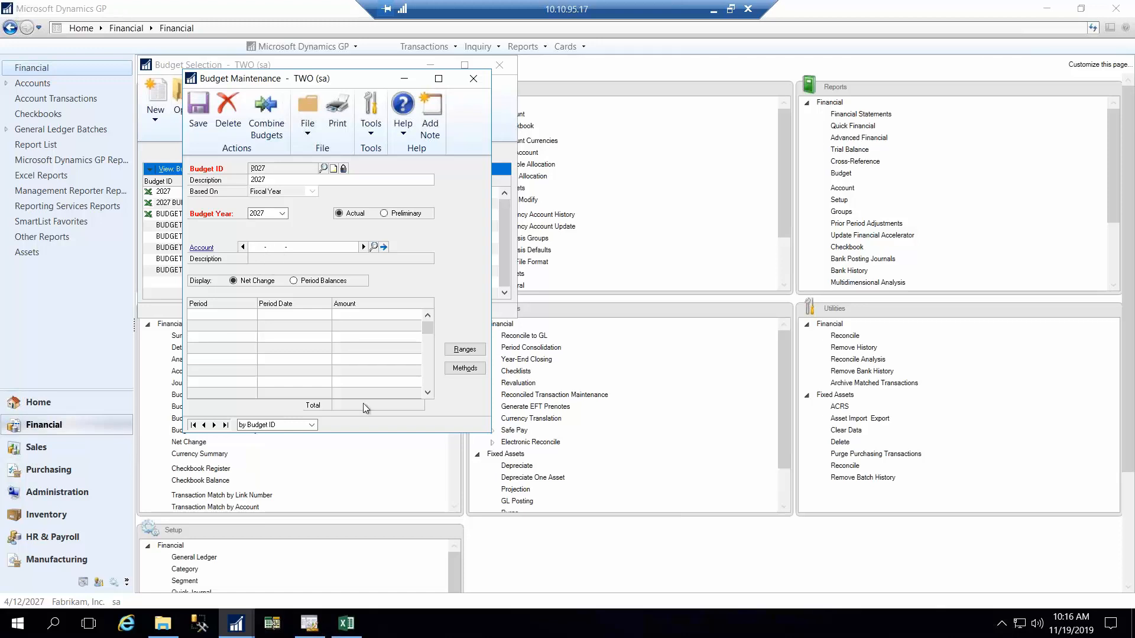
Step: Enter ledger account 000-1100-00 for the 2027 budget to load its period amounts
text(0000)
click(347, 623)
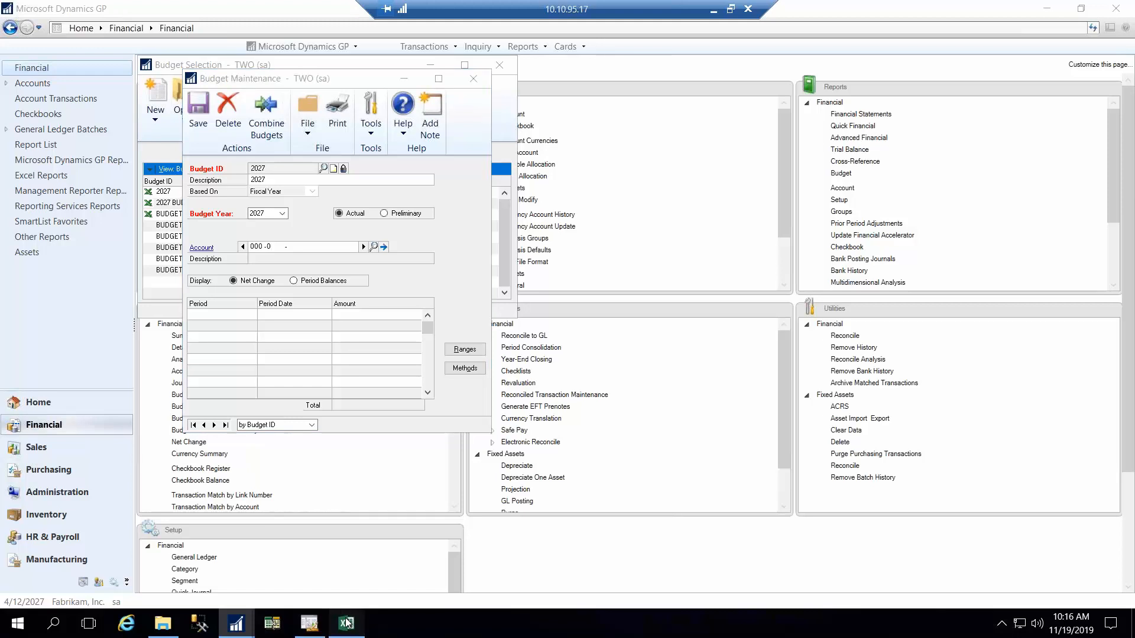
click(347, 624)
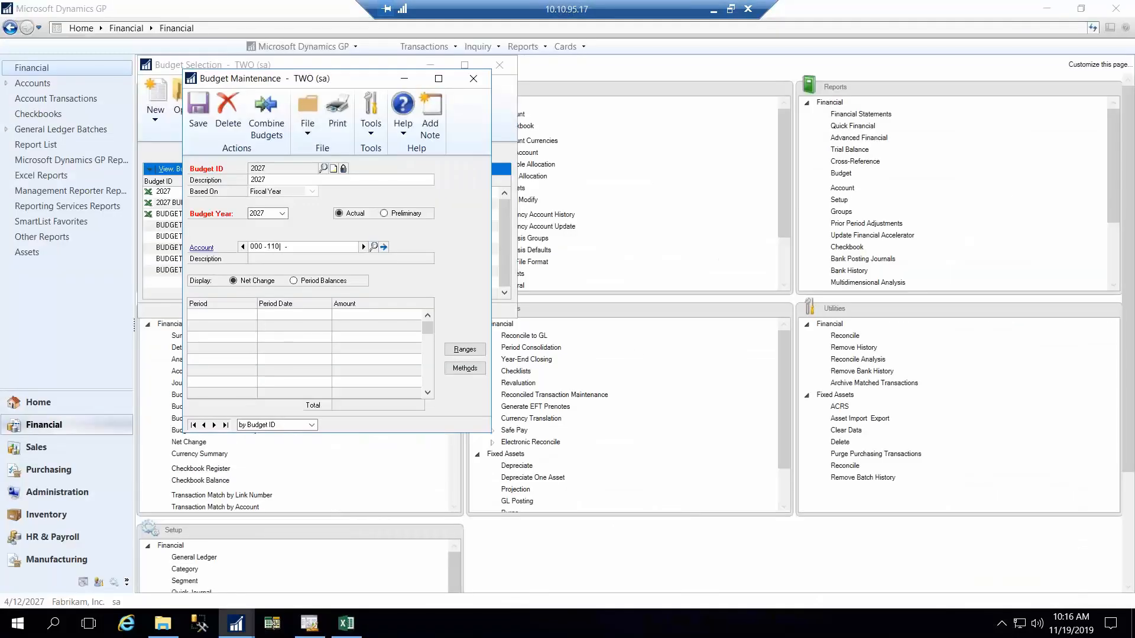
text(0)
key(Tab)
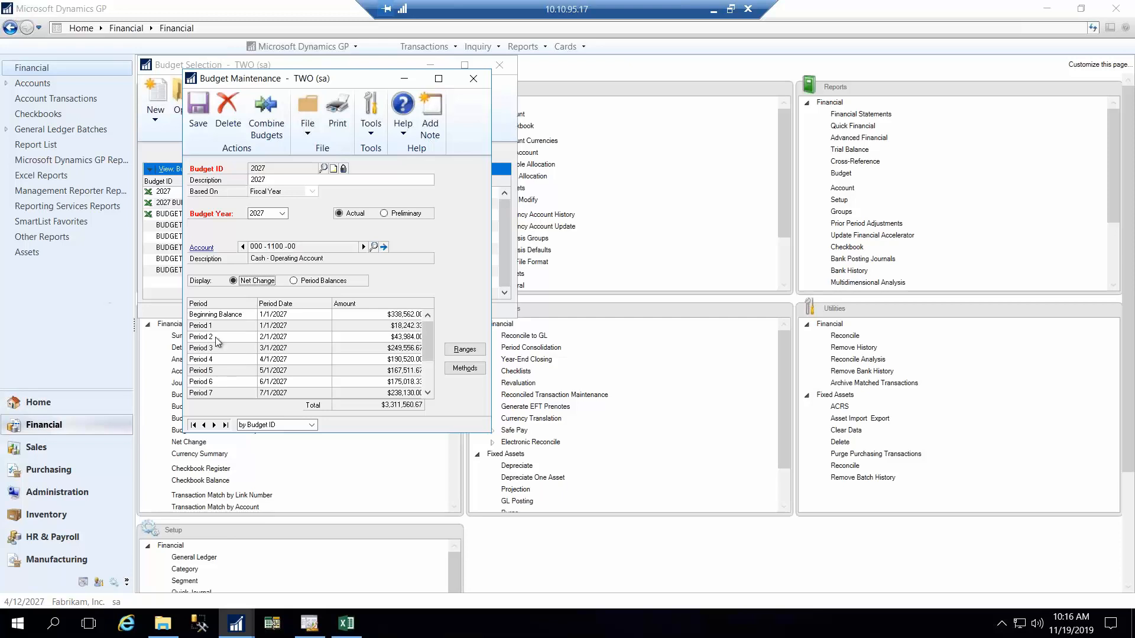
Step: Set the Period 1 budget amount of the Cash - Operating Account to $20,000.00 and review the remaining periods
click(364, 346)
click(388, 326)
text(200000.00)
key(Tab)
click(348, 359)
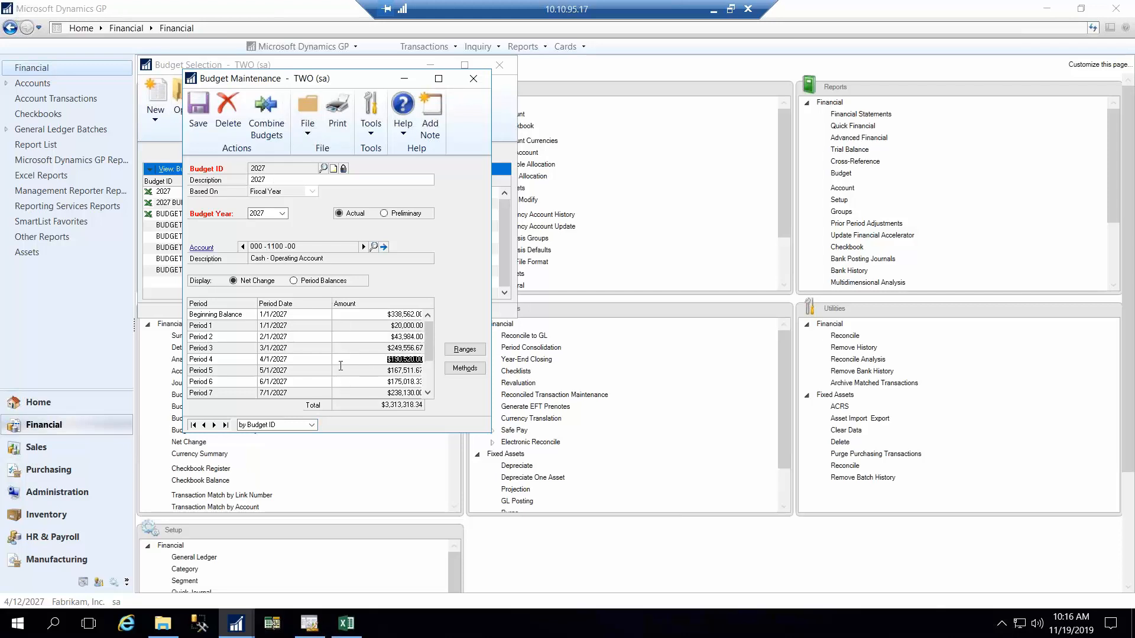
scroll(340, 366, down, 2)
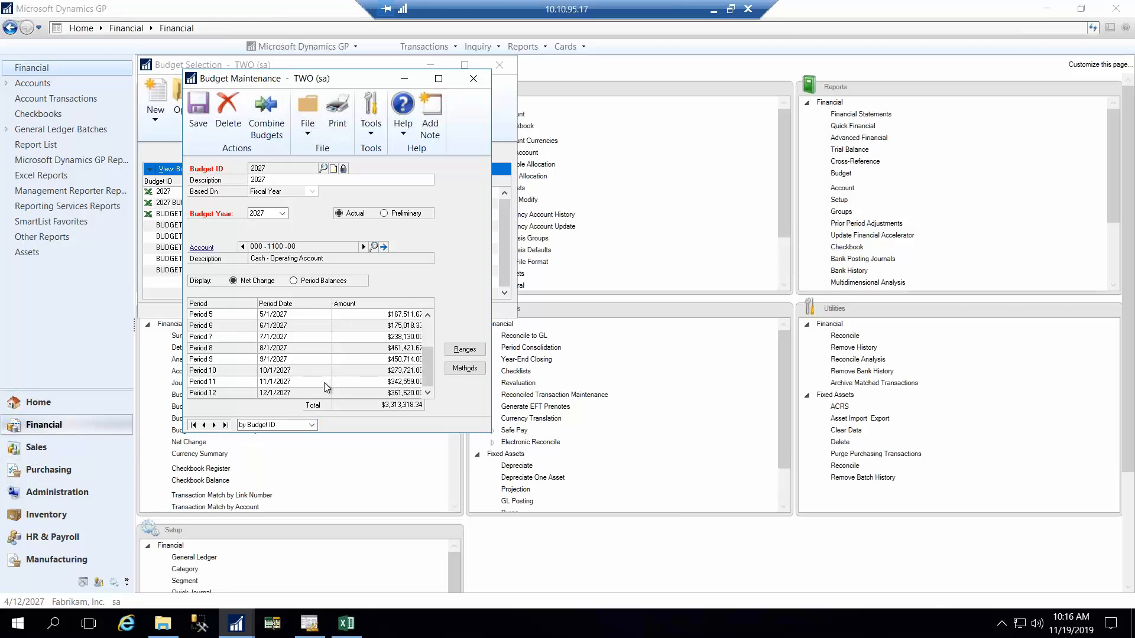
scroll(324, 382, up, 2)
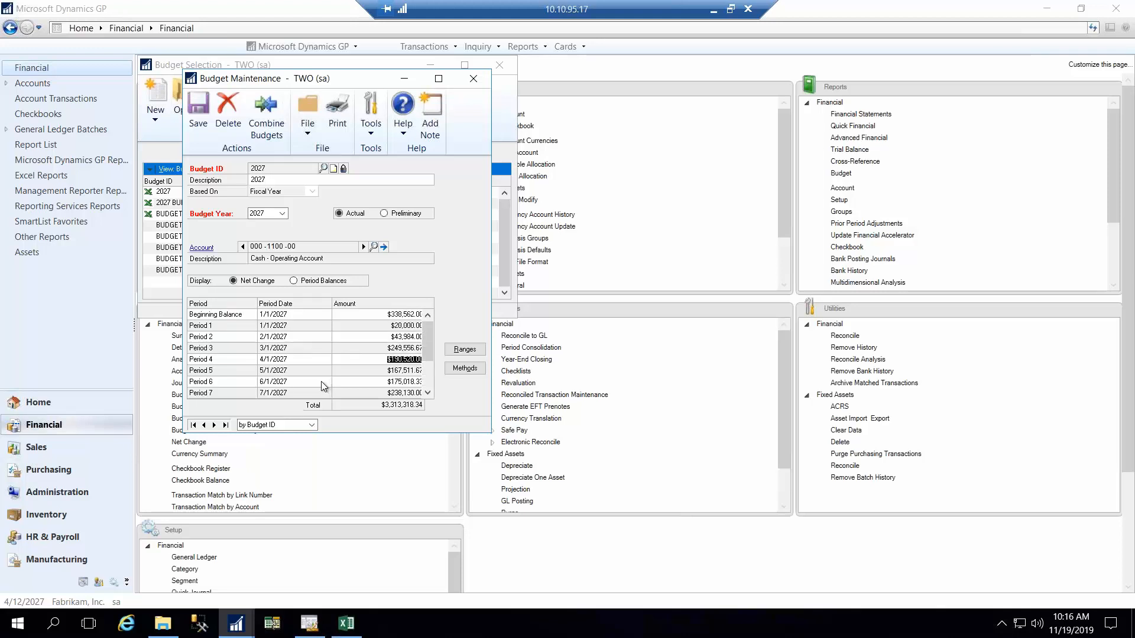
Step: Save the edited 2027 budget and close Budget Maintenance
click(384, 339)
click(373, 359)
click(199, 112)
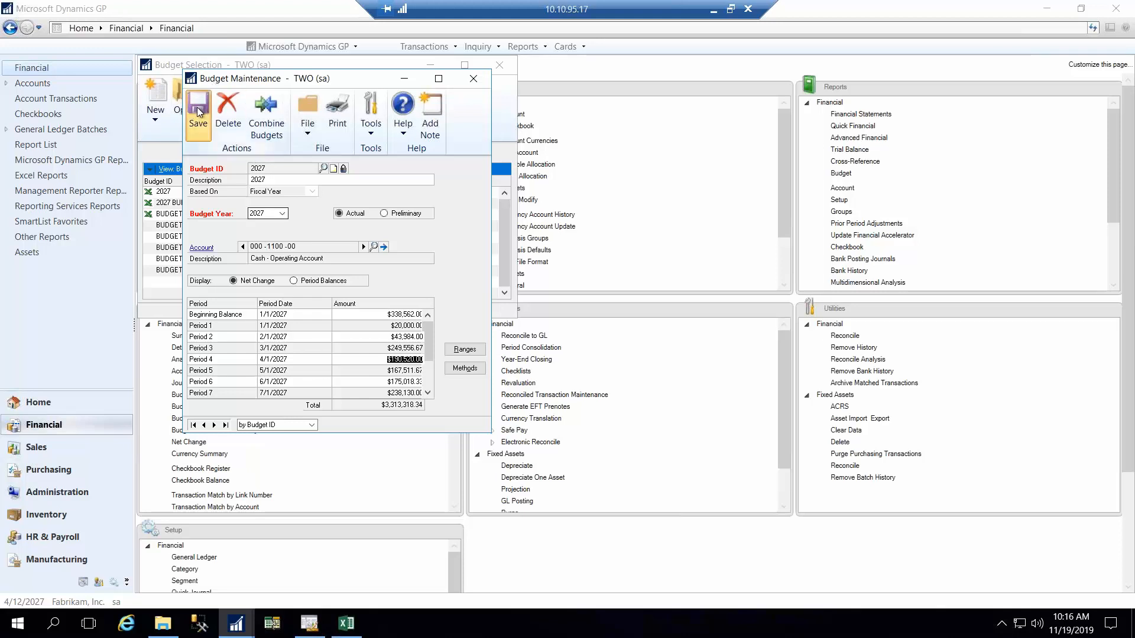
click(473, 81)
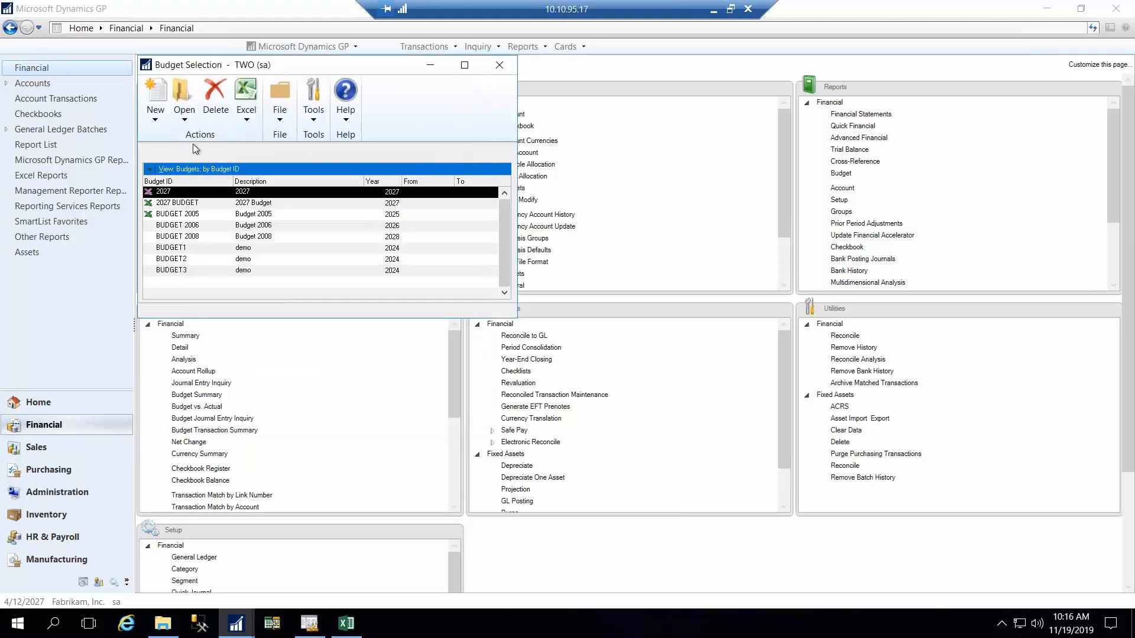
click(246, 114)
click(156, 110)
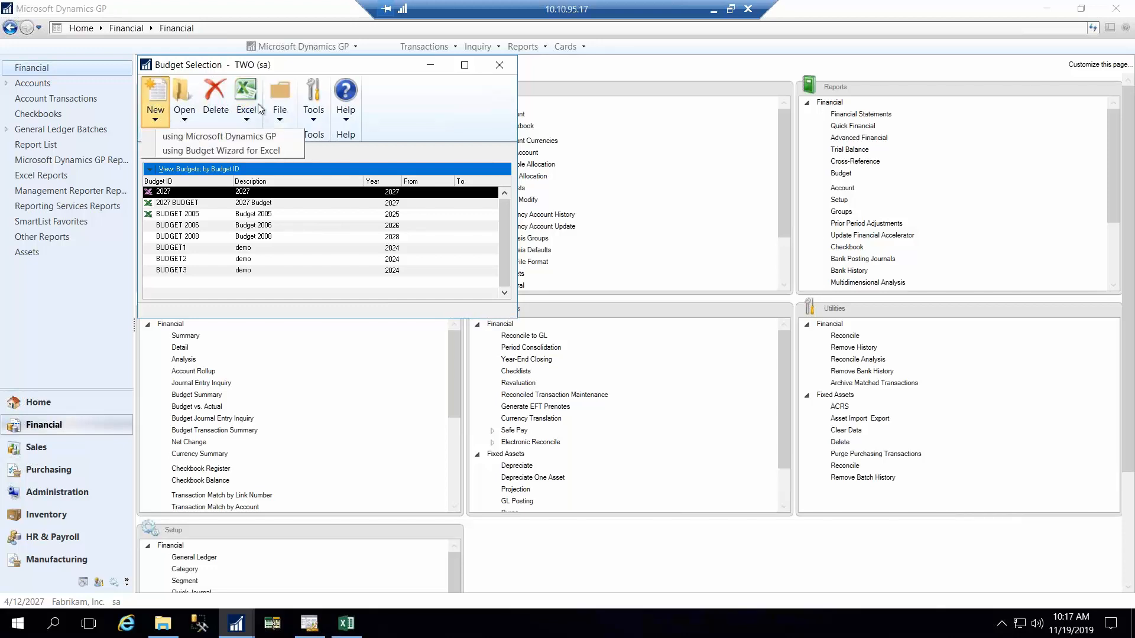
click(283, 110)
click(280, 112)
click(245, 112)
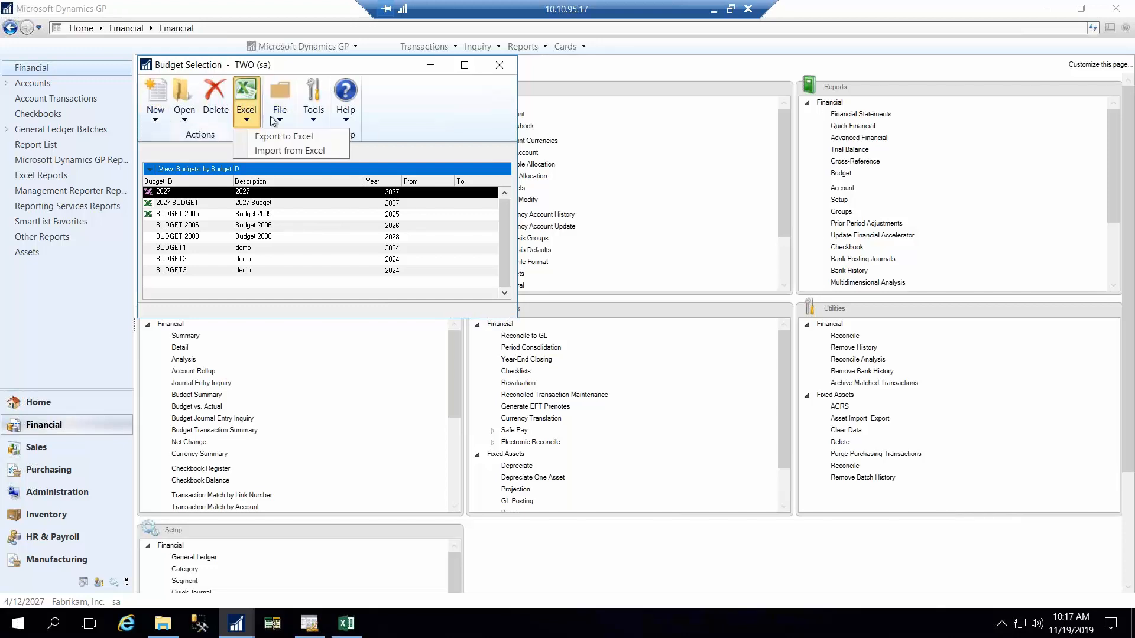
click(293, 236)
click(260, 260)
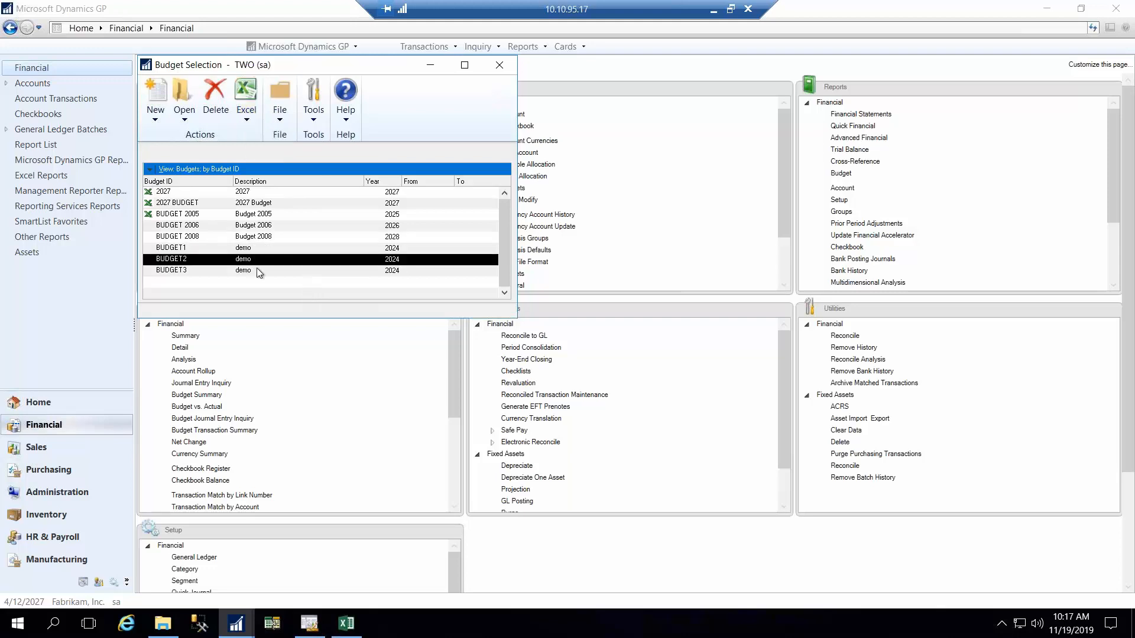
Step: Switch to Management Reporter and open the IS column definition used by the Income Statement Month-YTD report
mouse_move(310, 628)
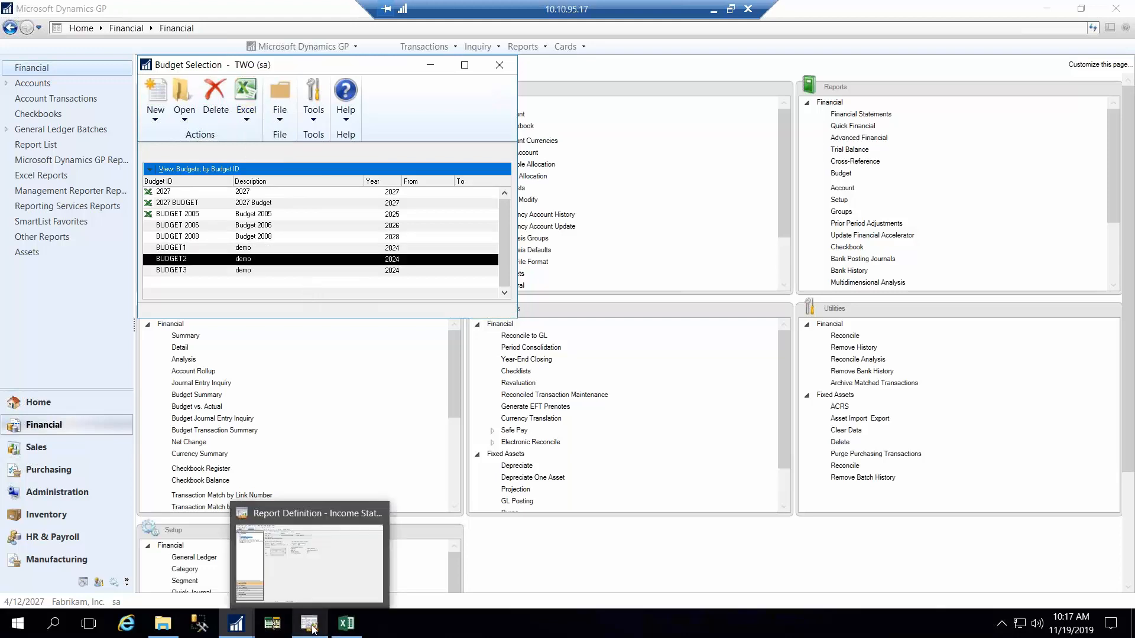
click(311, 627)
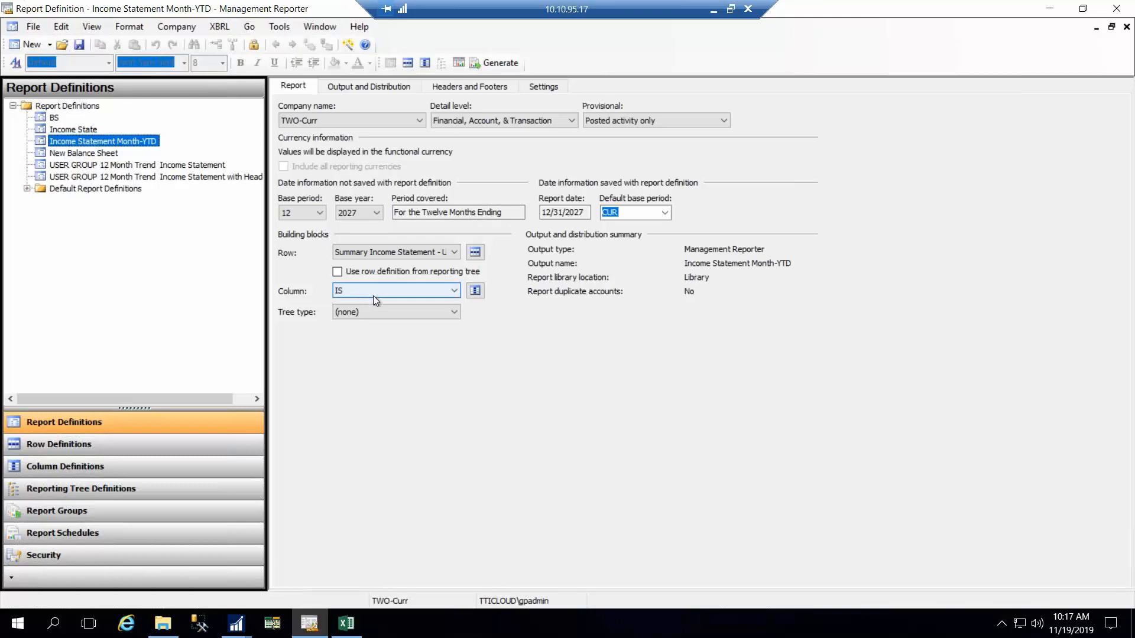
click(475, 291)
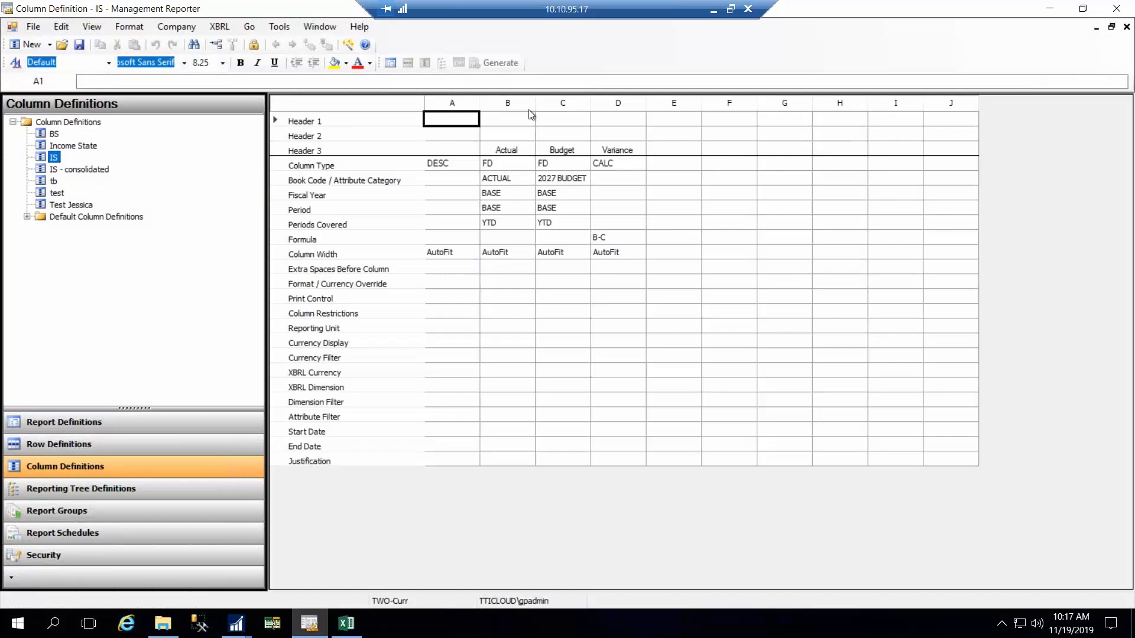
Step: Review the Actual column's header, type and book code, and choose 2027 BUDGET as the Budget column's book code
click(499, 152)
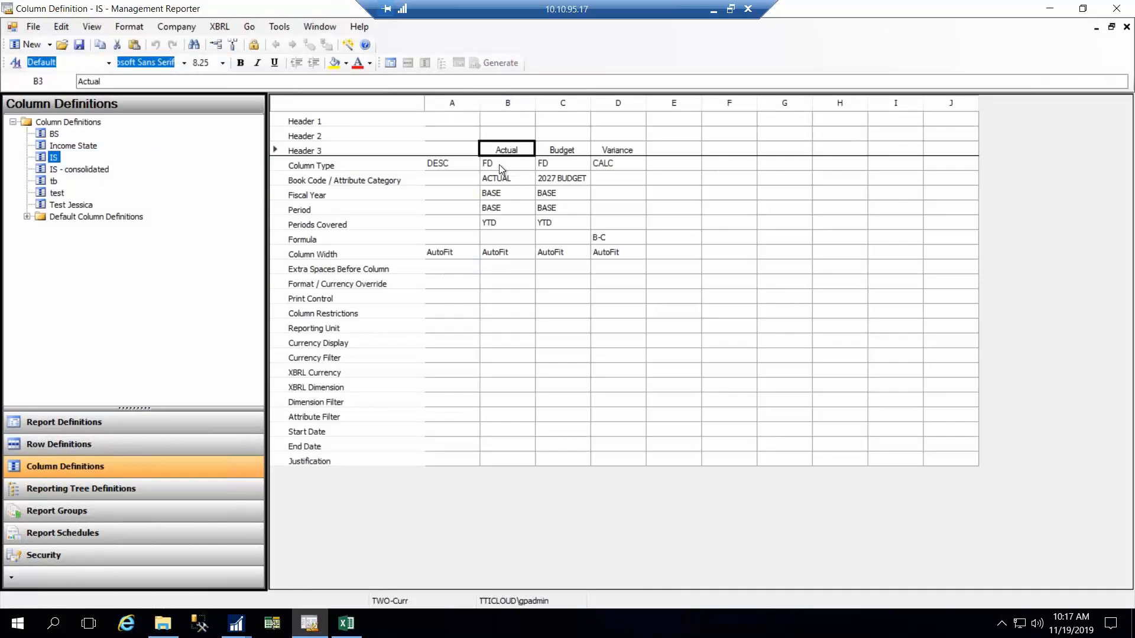
click(499, 164)
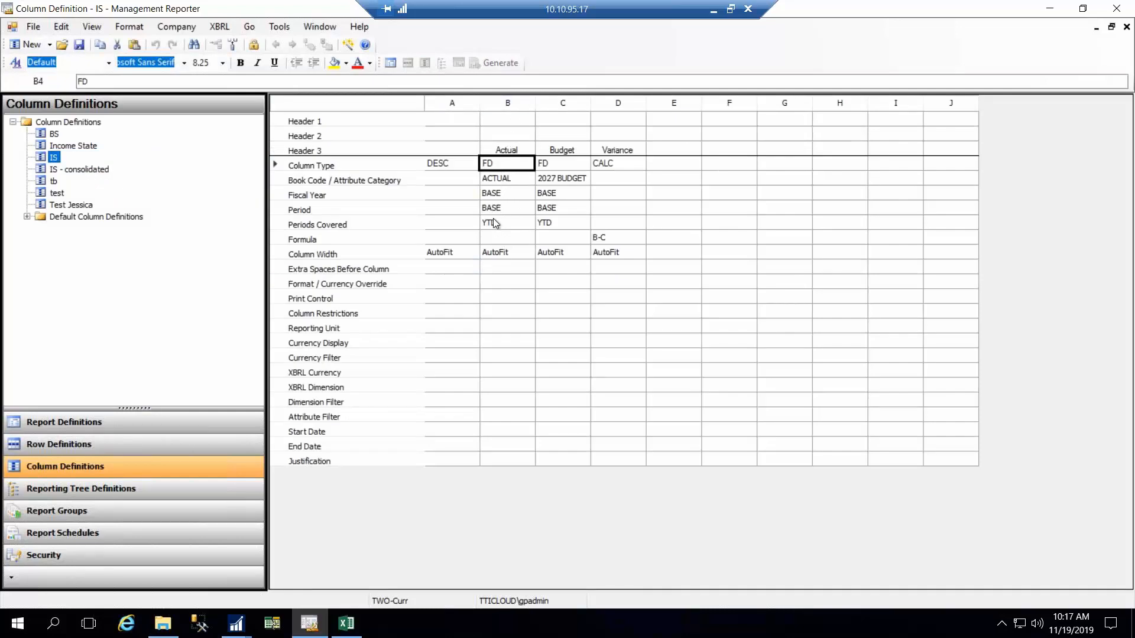
click(495, 179)
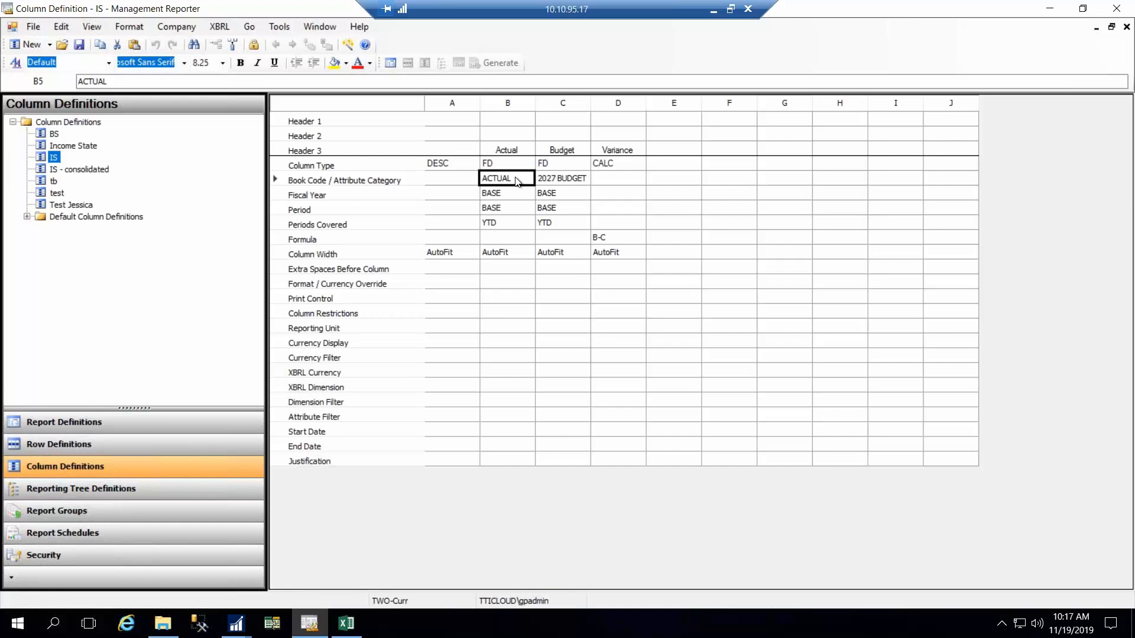
click(573, 179)
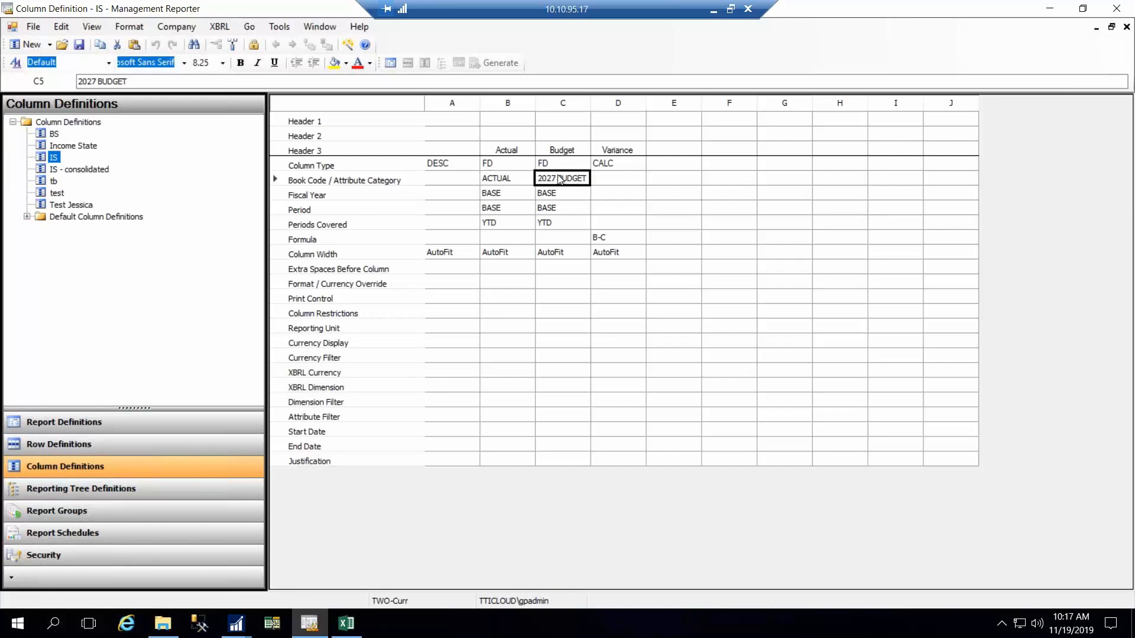
click(565, 179)
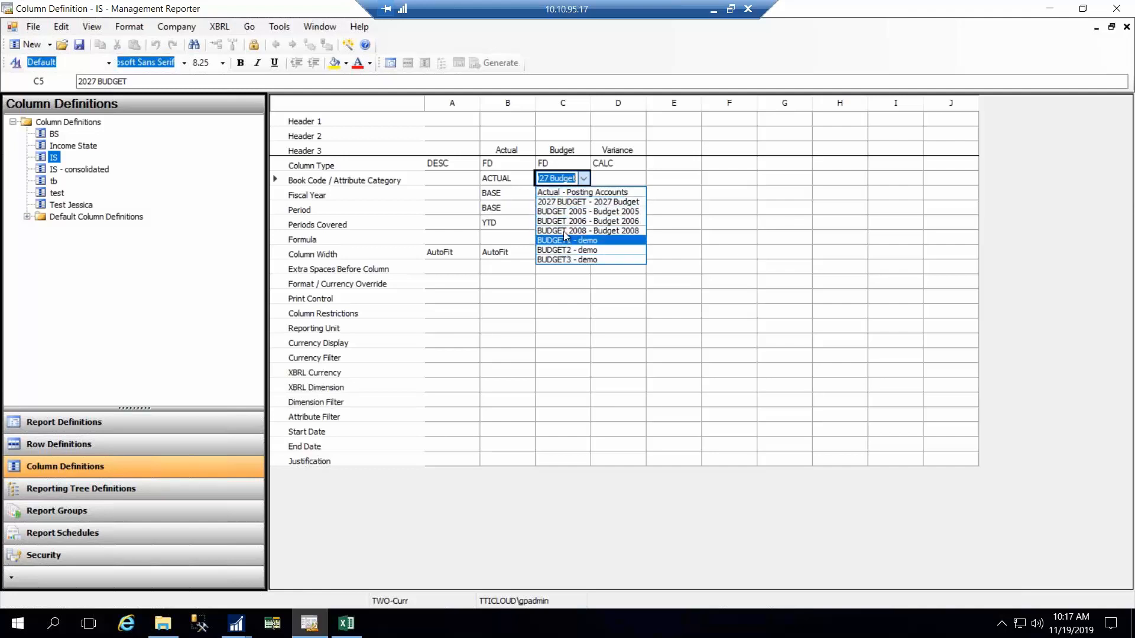
click(573, 202)
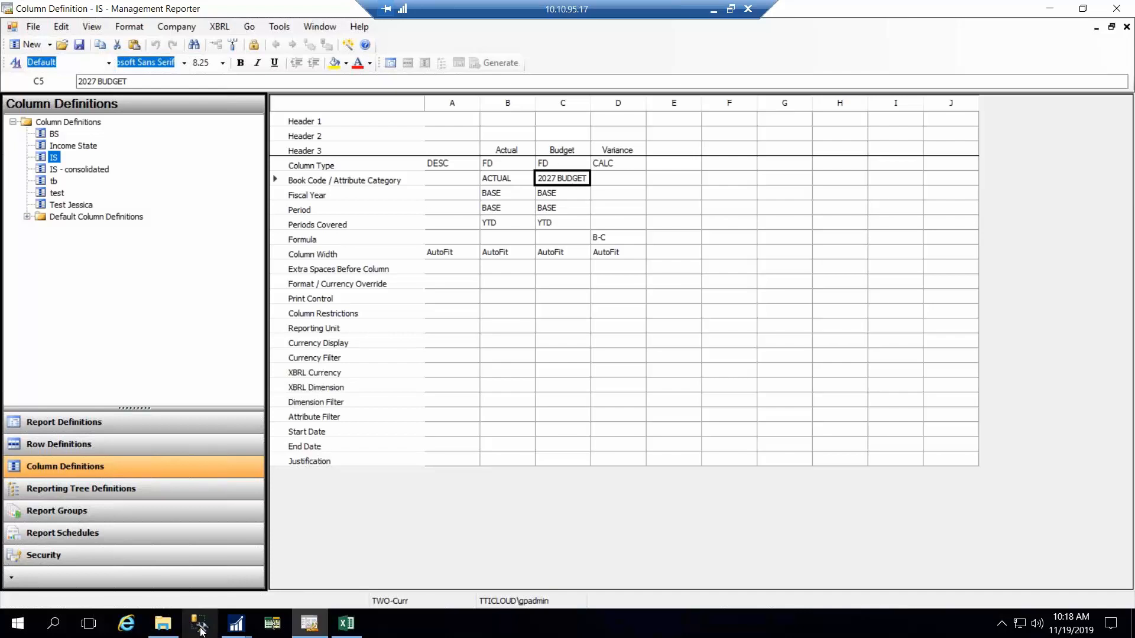
Step: Check the Budget Selection list in Dynamics GP, and return to Management Reporter to inspect the Variance column's formula
click(236, 623)
click(172, 577)
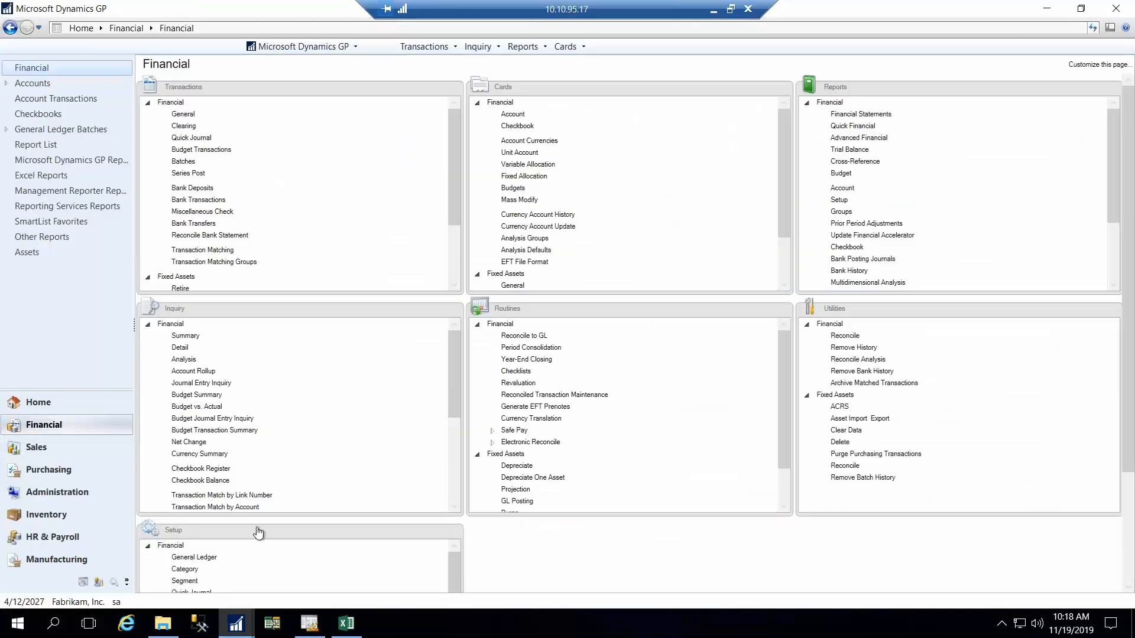
mouse_move(236, 624)
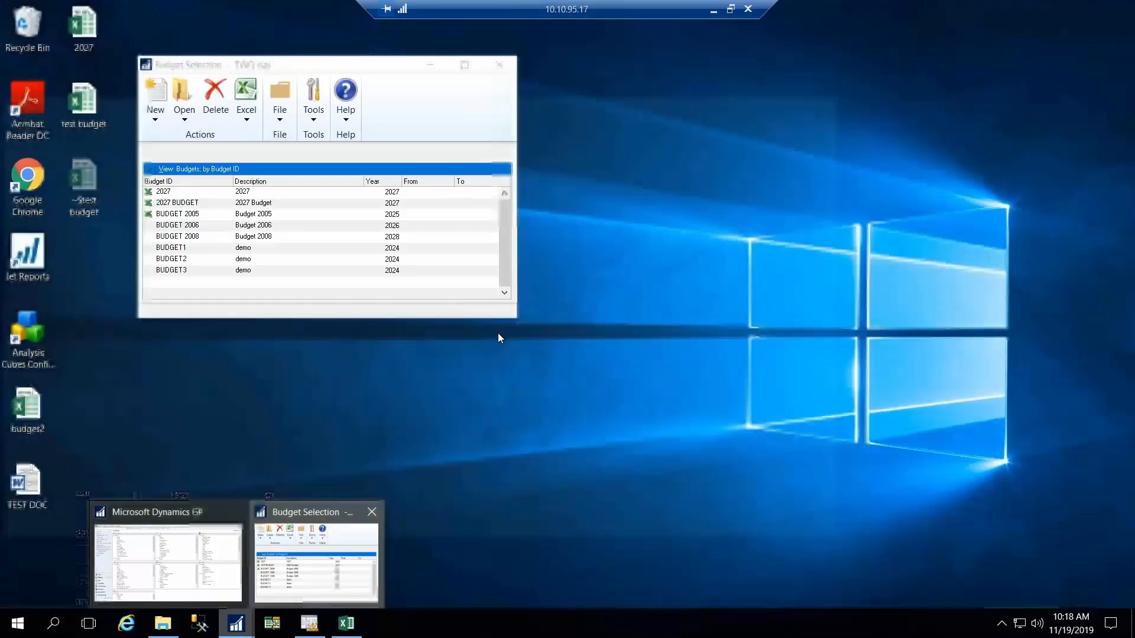
click(296, 563)
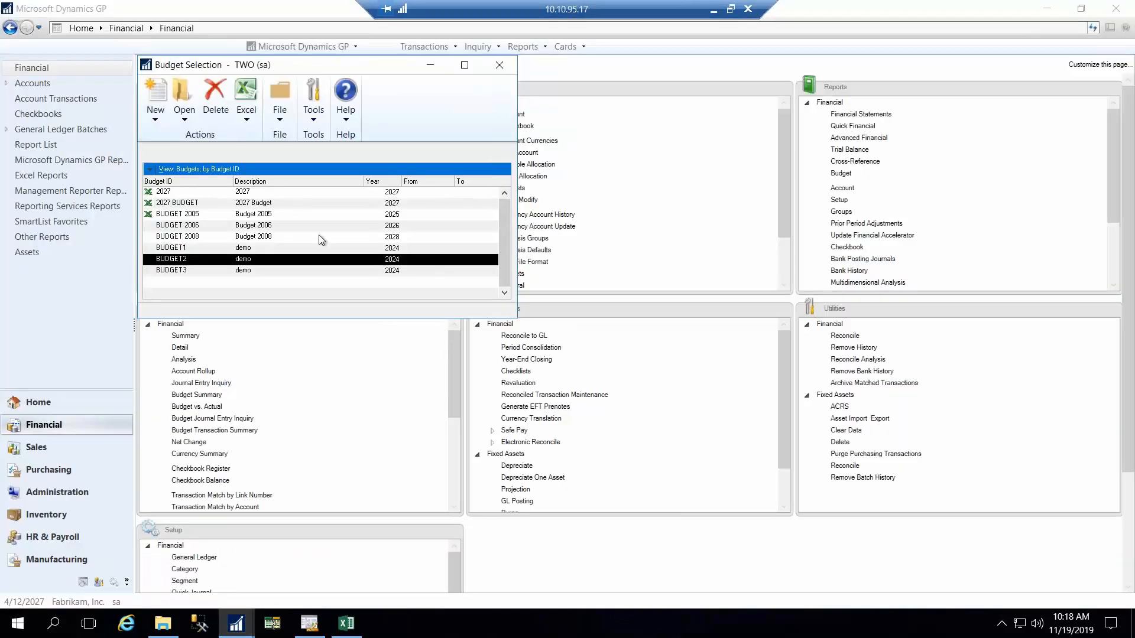
click(309, 623)
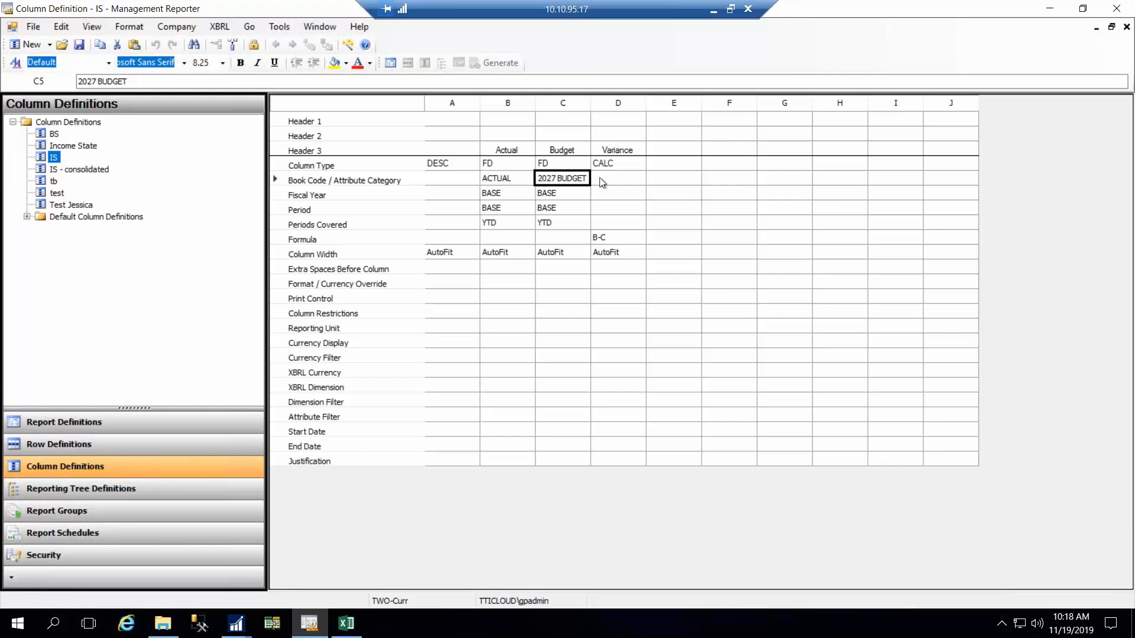
click(608, 238)
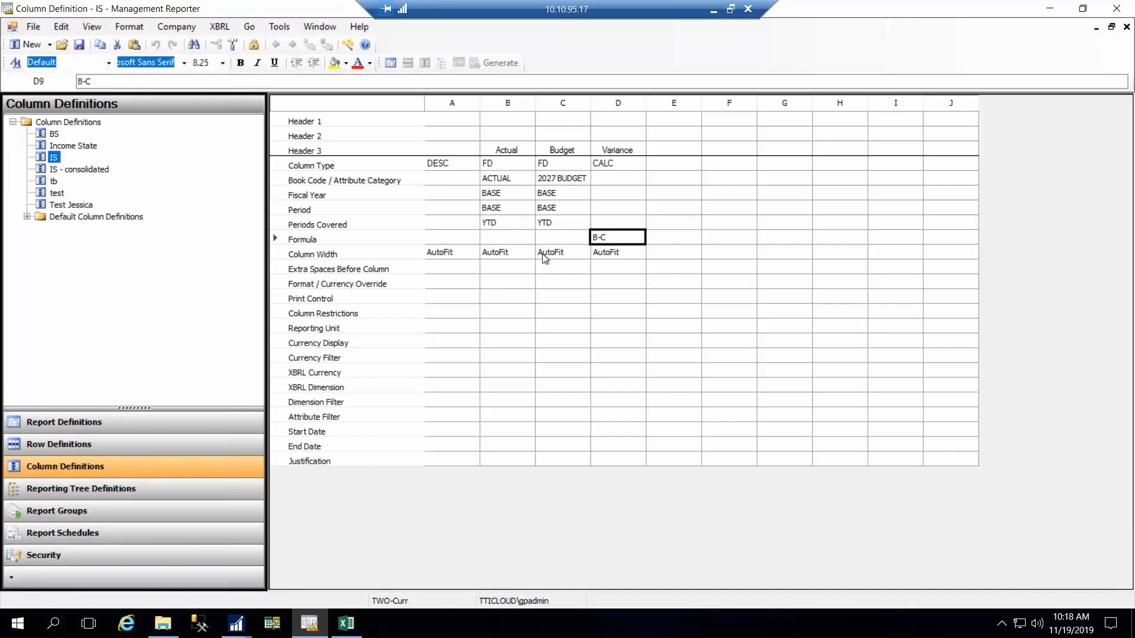
Step: Close the IS column definition and generate the Income Statement Month-YTD report, refreshing the report queue
click(1127, 26)
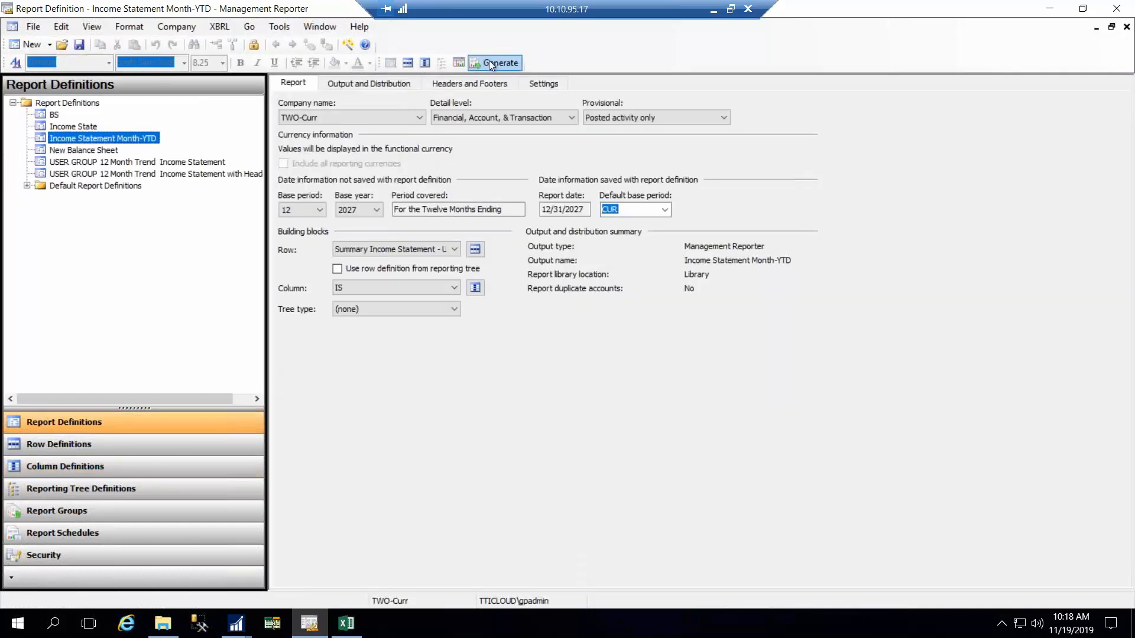
click(488, 61)
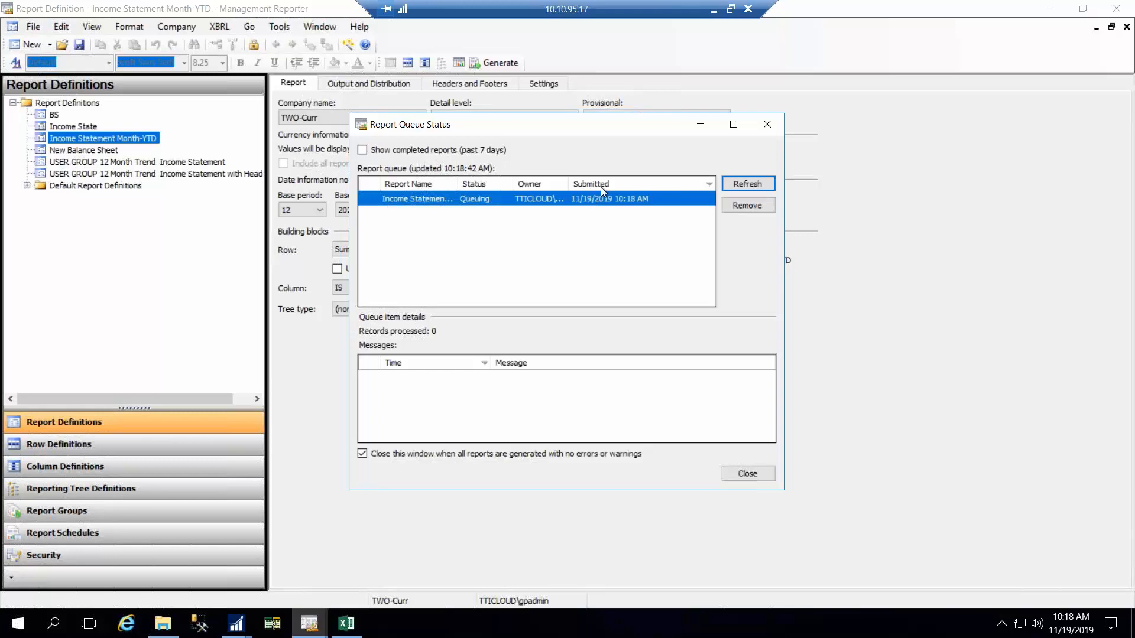
click(738, 183)
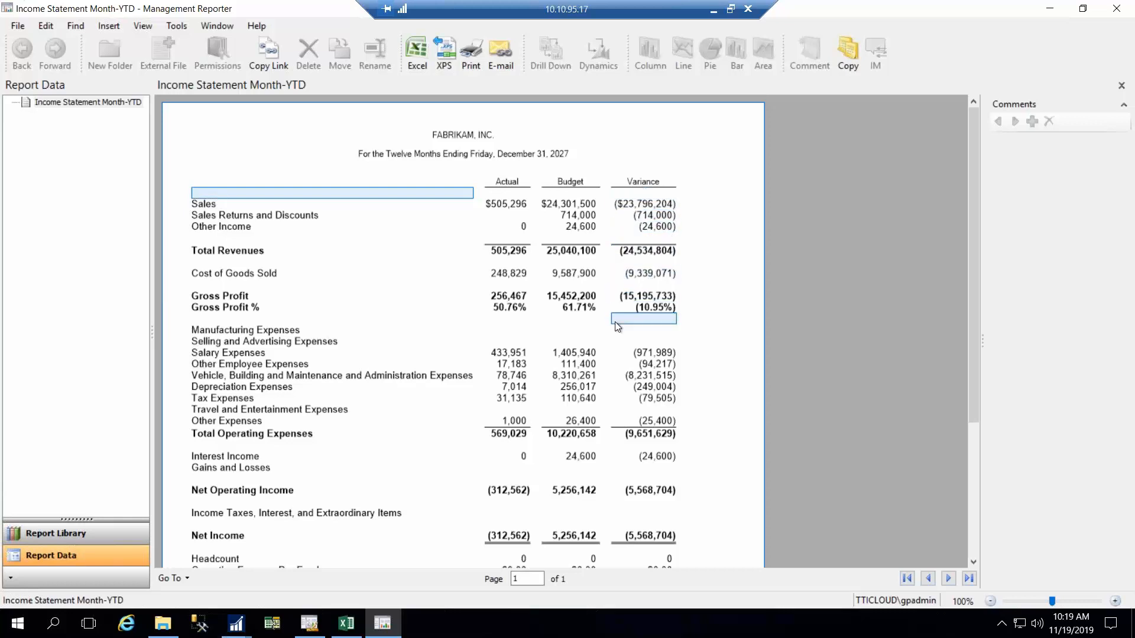
Step: Review the Actual, Budget and Variance figures down to Net Income in the generated report, and close the report viewer
scroll(560, 390, down, 3)
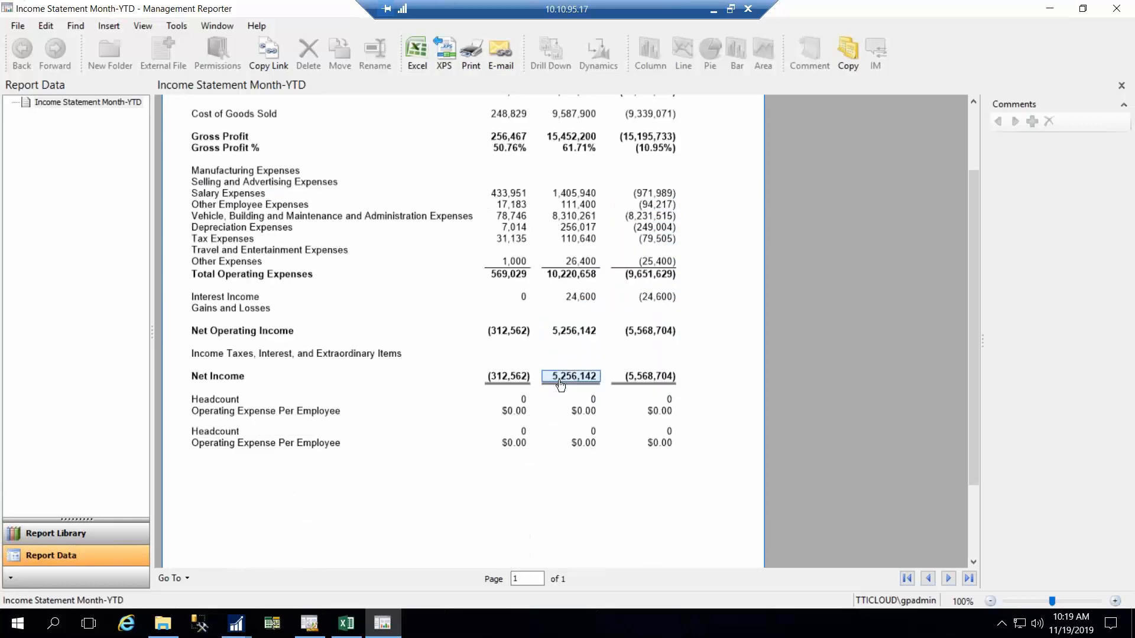
scroll(559, 385, up, 3)
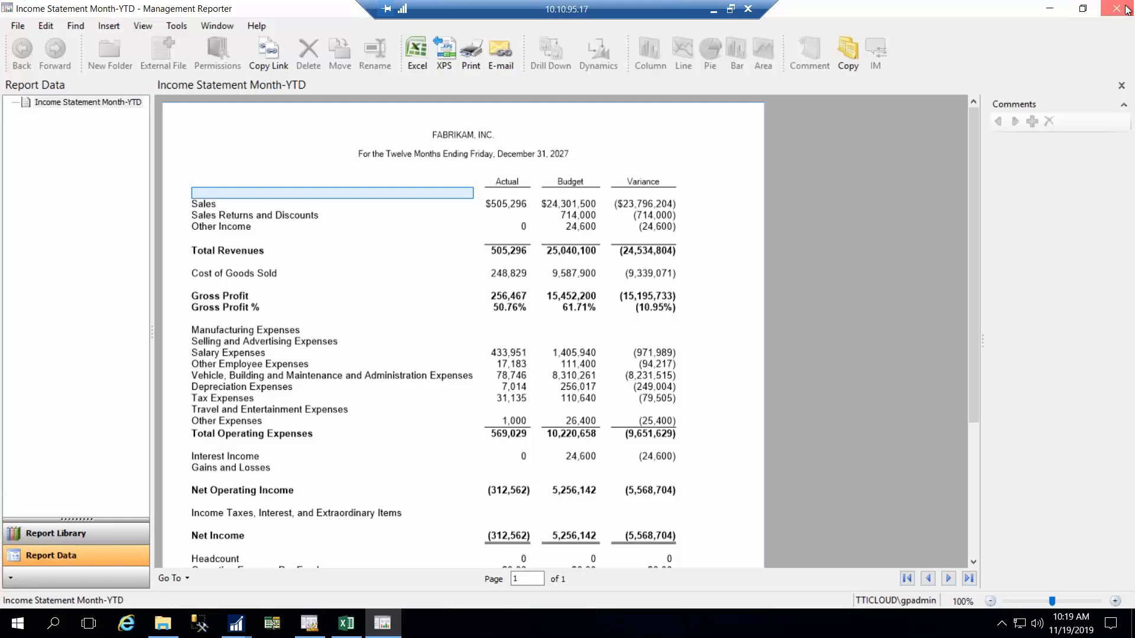
click(1130, 7)
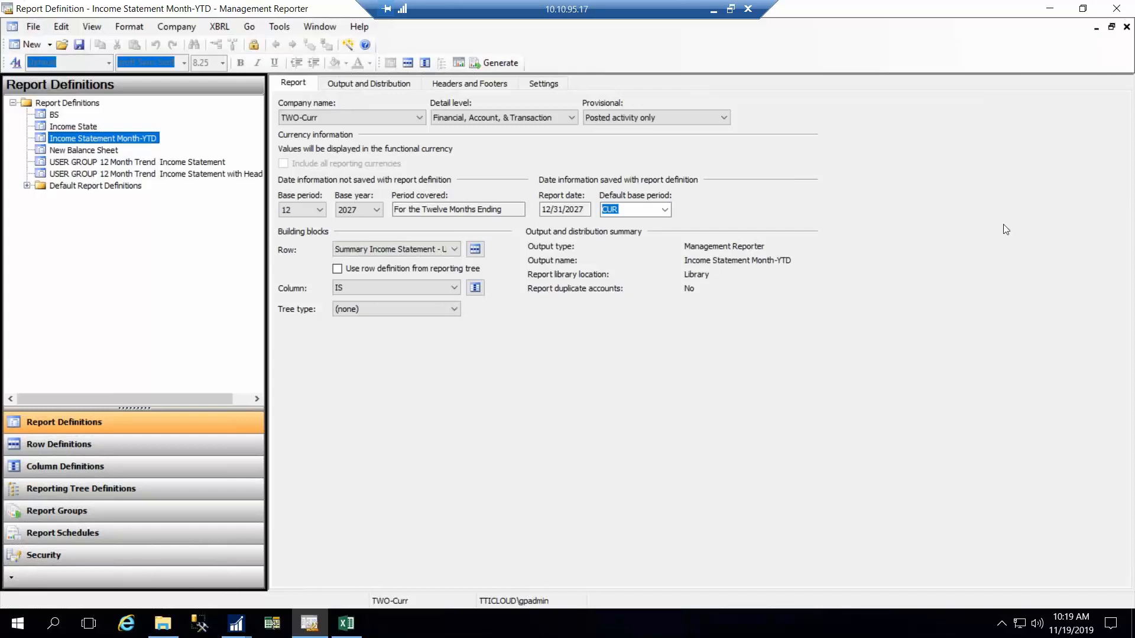
Step: Switch to Dynamics GP, open the Financial budget list and delete the budget with ID 2027, confirming the deletion
click(236, 623)
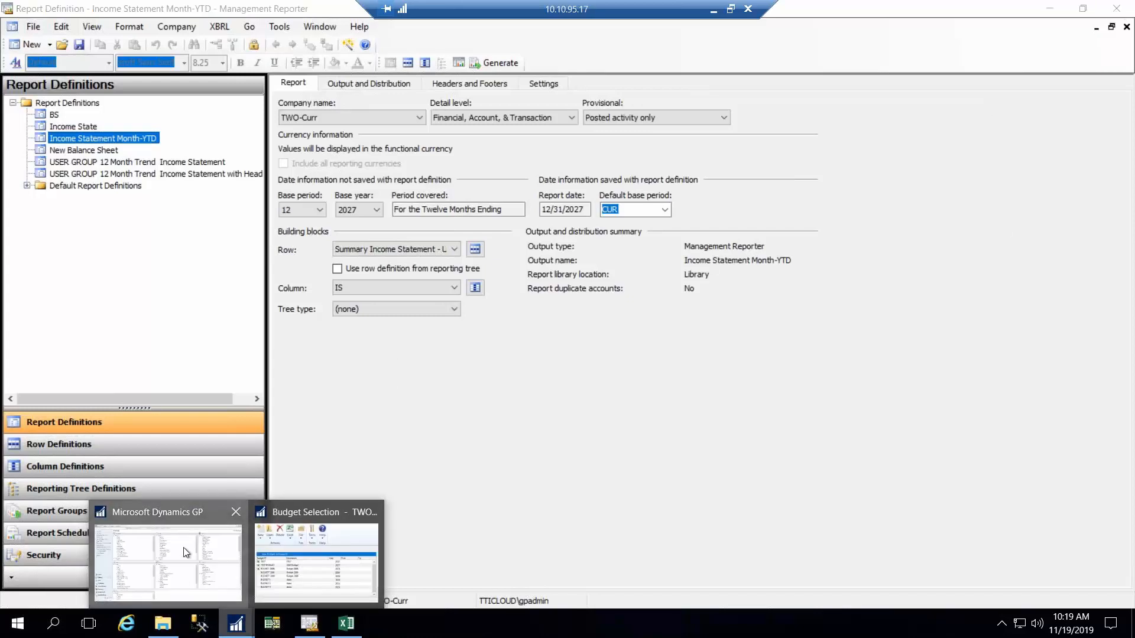
click(186, 552)
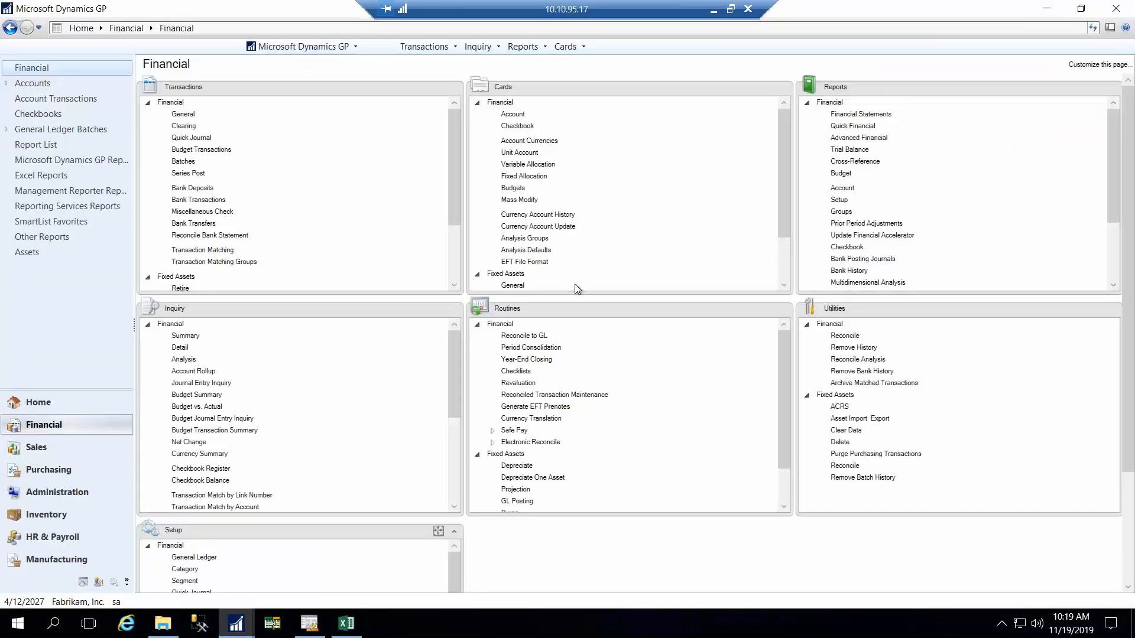
click(513, 189)
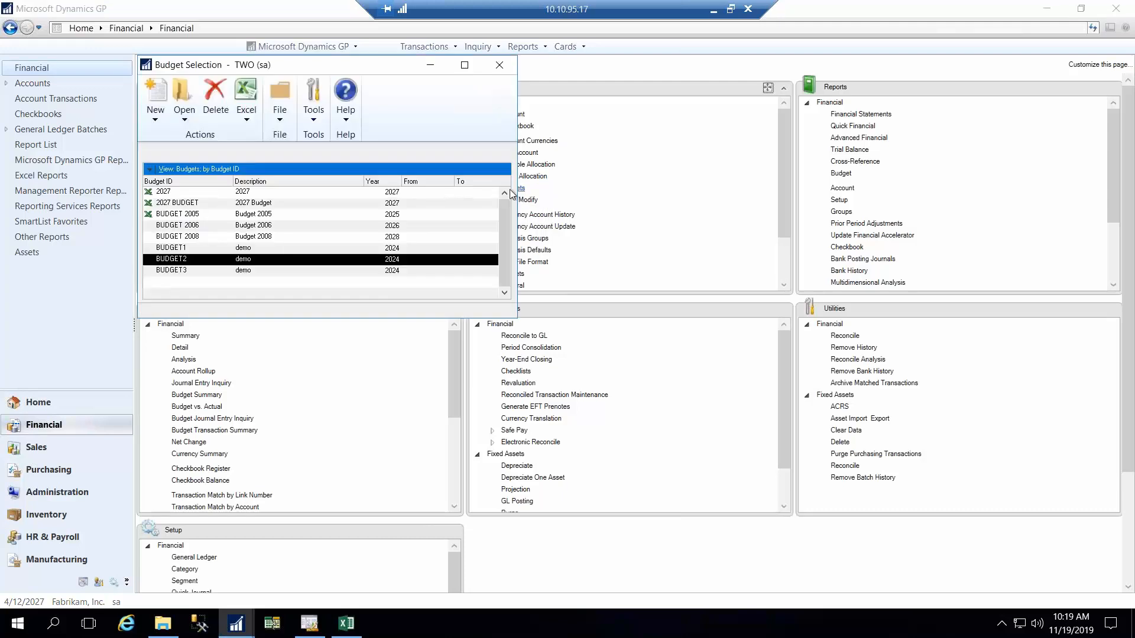
click(186, 271)
click(185, 204)
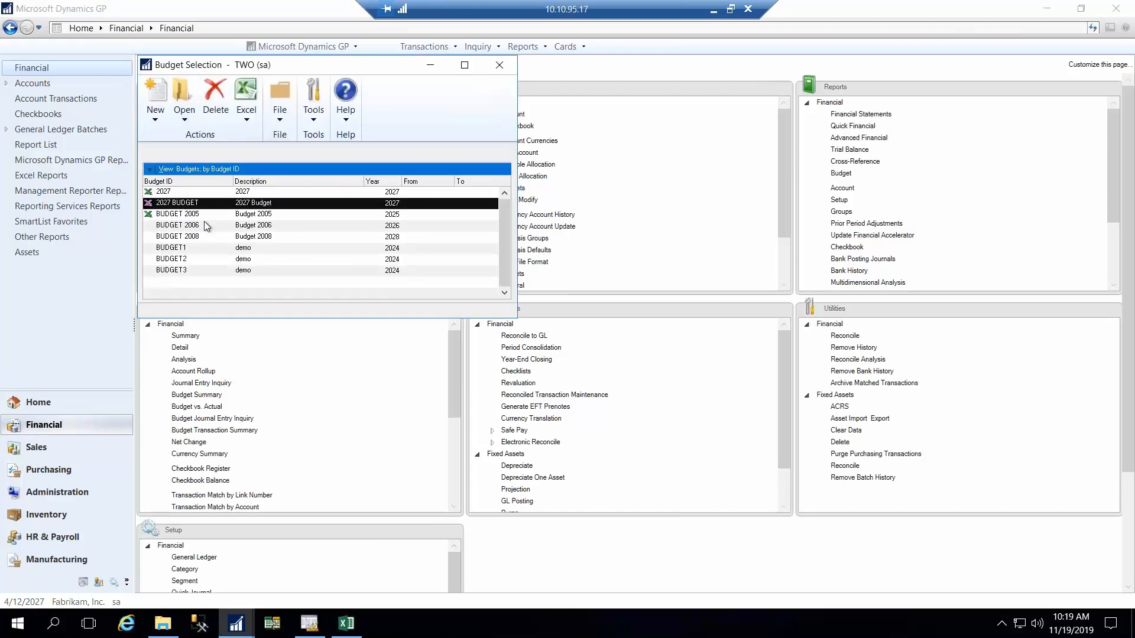
click(196, 249)
click(177, 194)
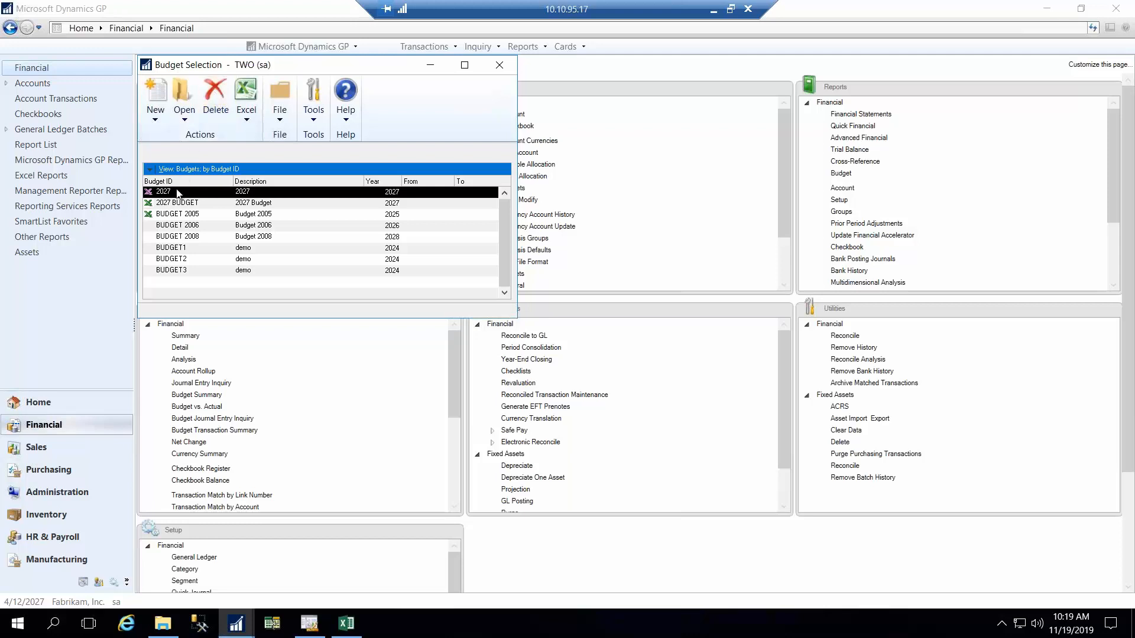
click(217, 95)
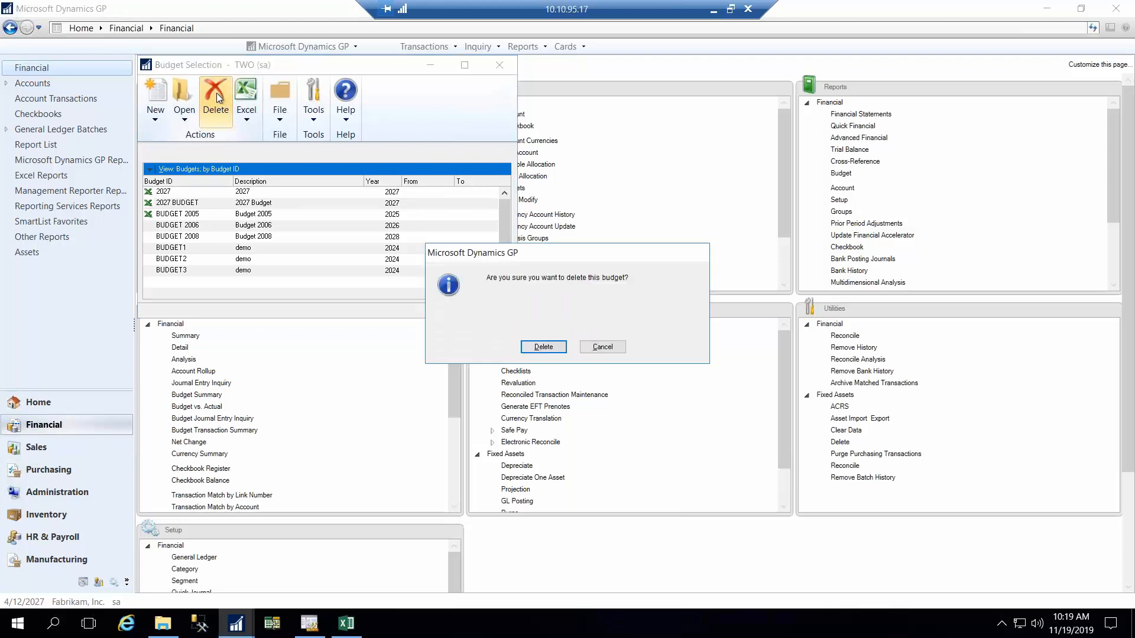
click(540, 347)
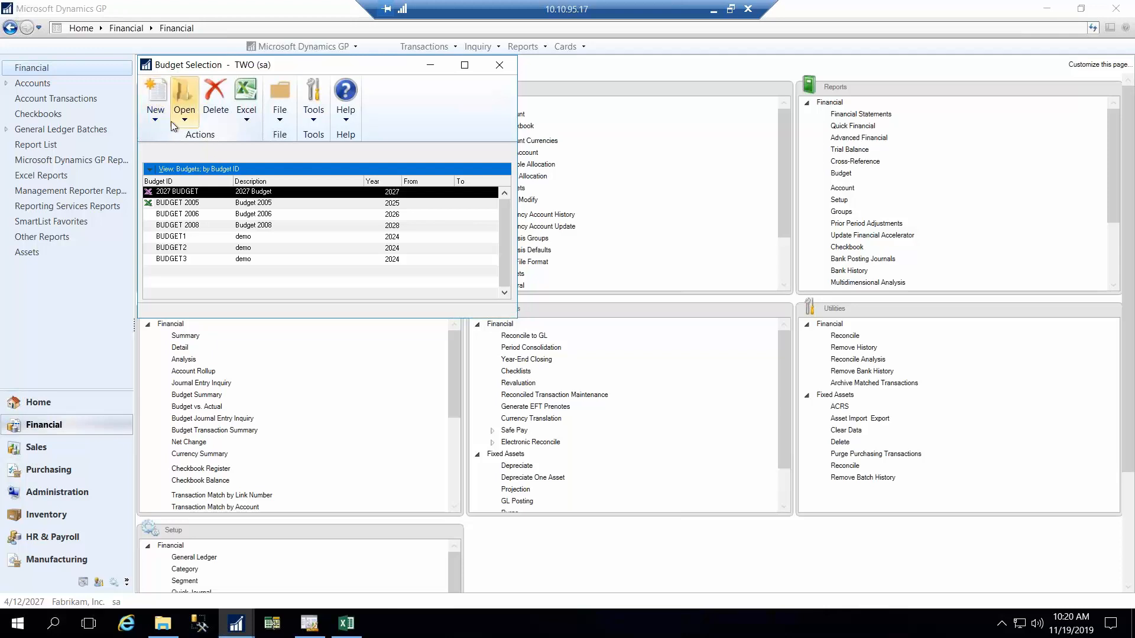
Step: View the ways to create a new budget, and open the budget2 workbook from the recent files in Excel
click(225, 203)
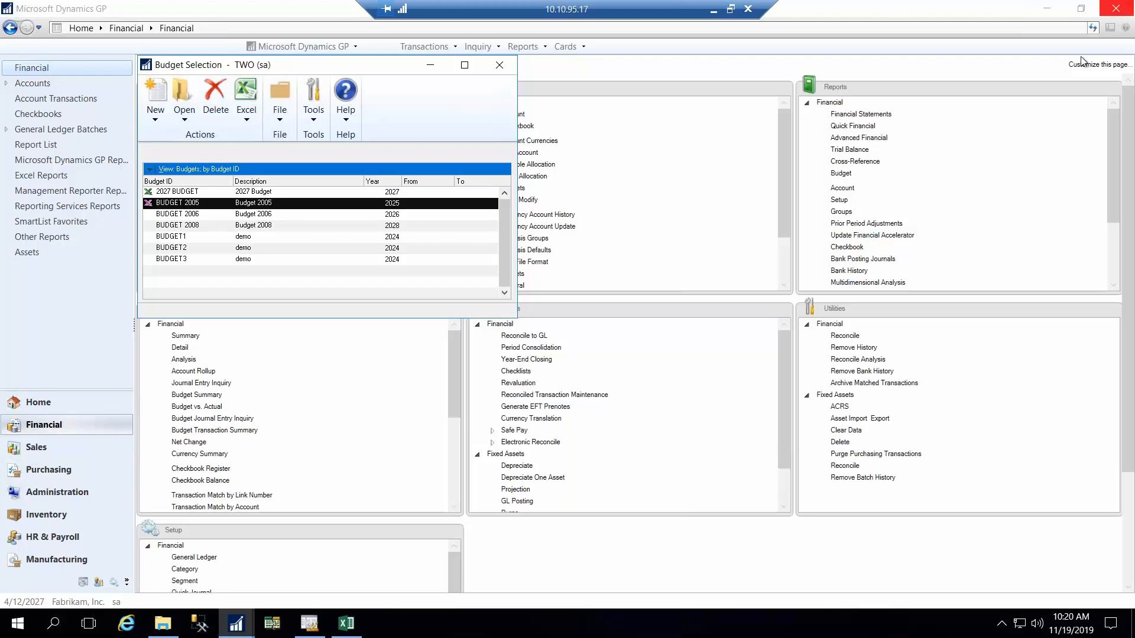
click(162, 628)
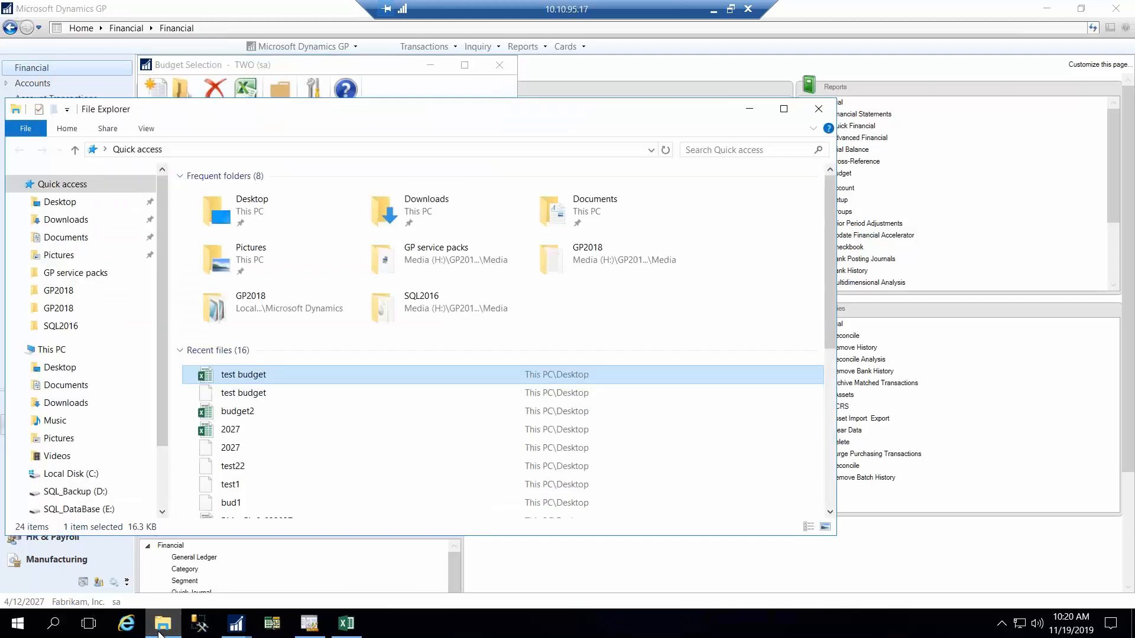
click(162, 628)
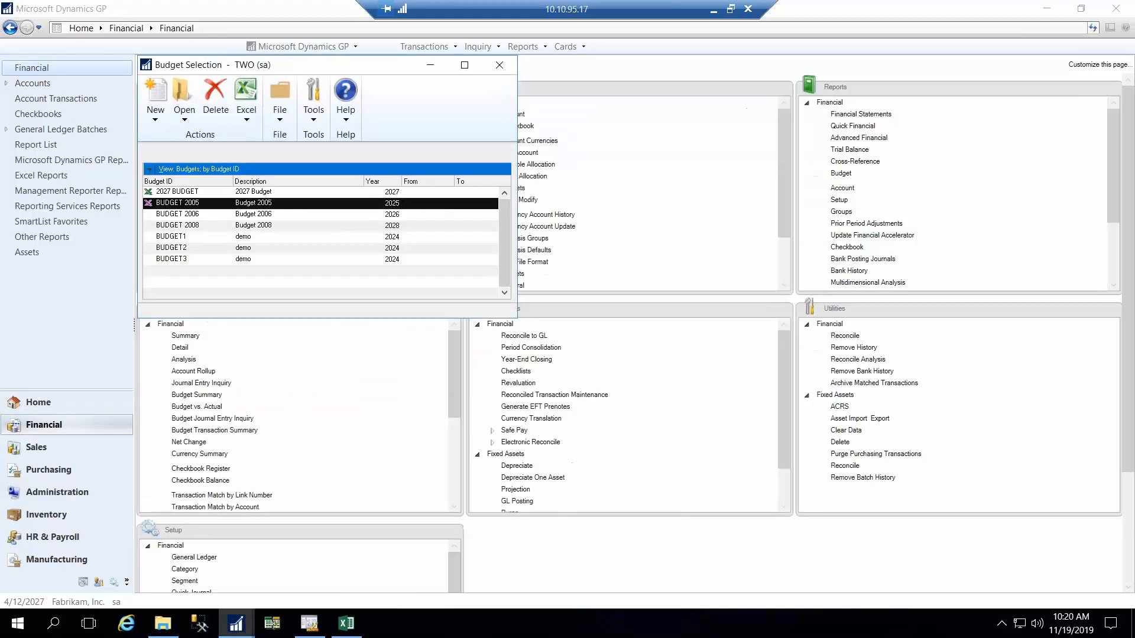
click(153, 108)
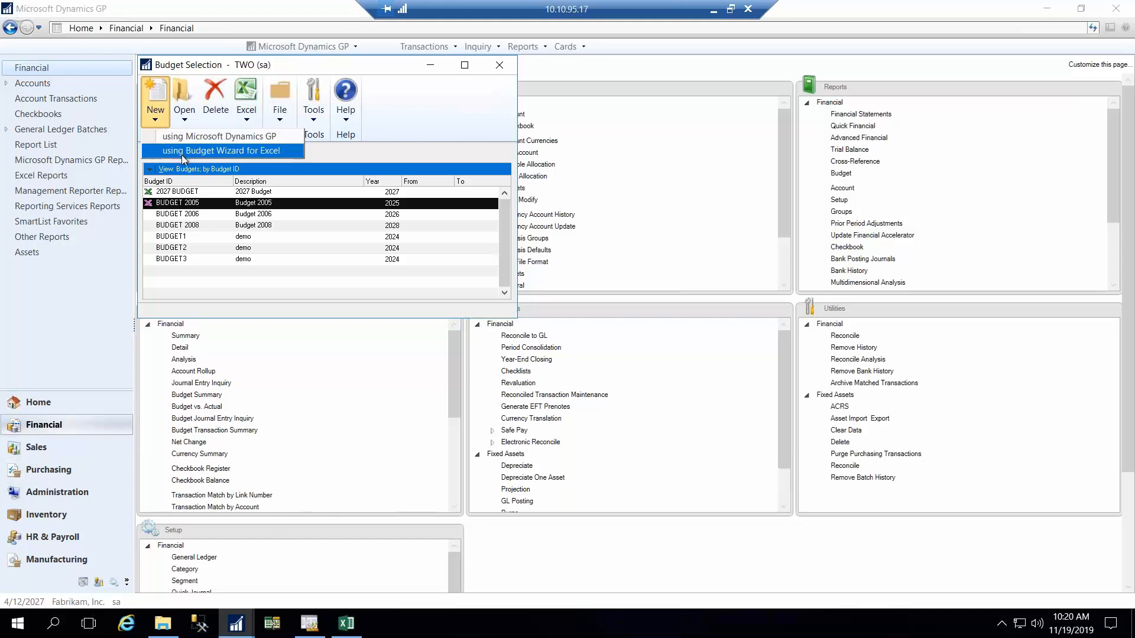
click(162, 624)
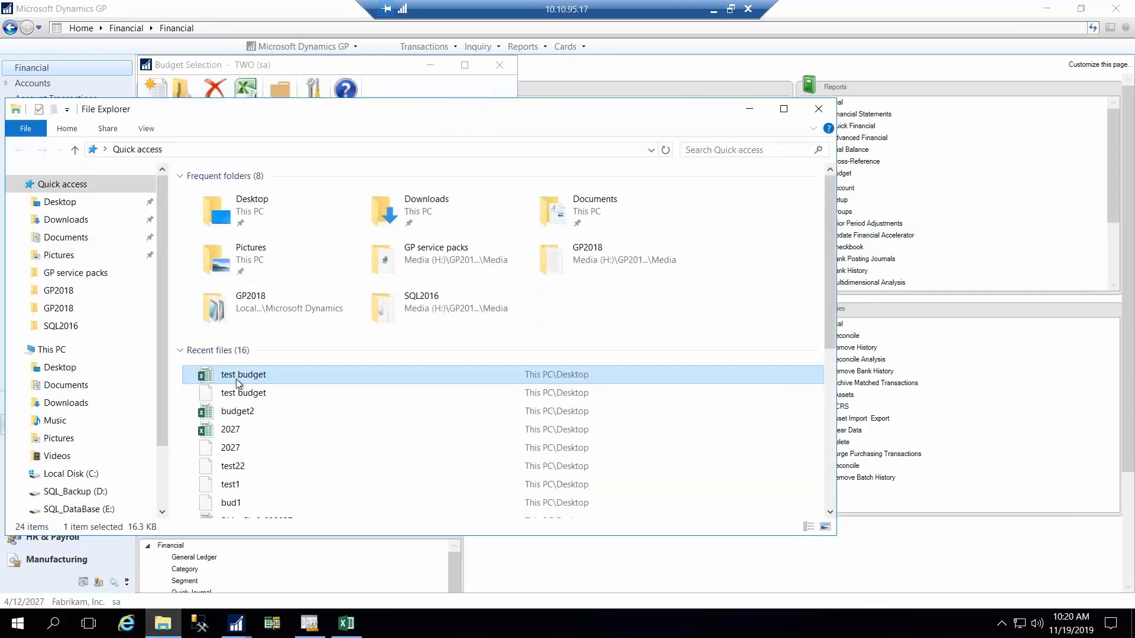
double_click(239, 412)
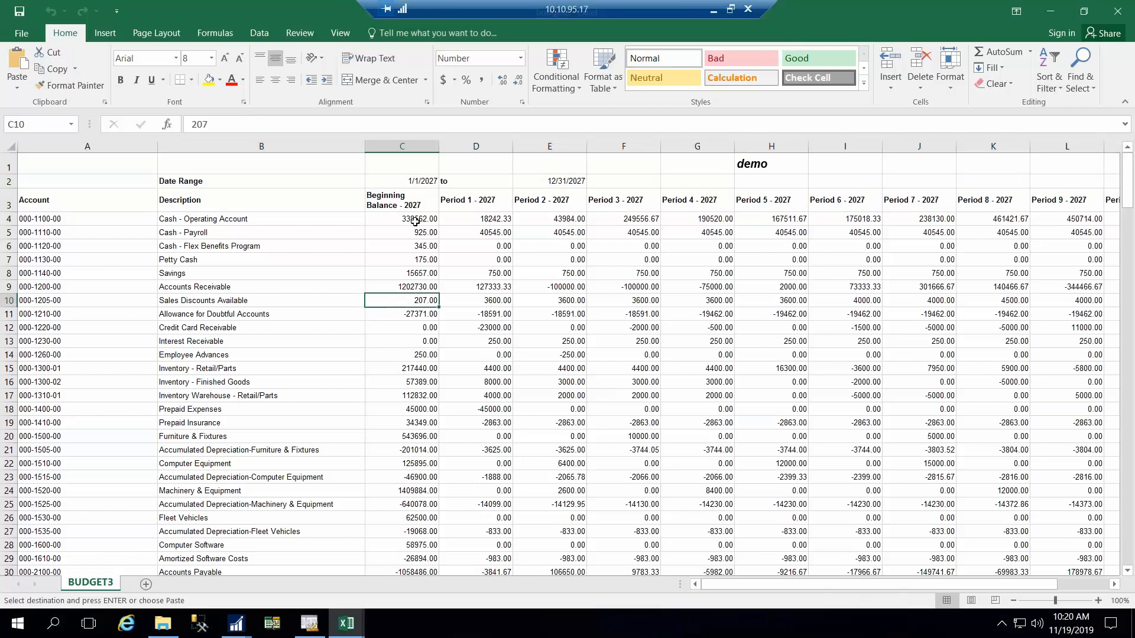
Step: Examine the budget workbook's layout, including the account numbers, the beginning balance column and the period amounts
scroll(414, 221, down, 1)
scroll(415, 221, up, 1)
drag(393, 149, 482, 203)
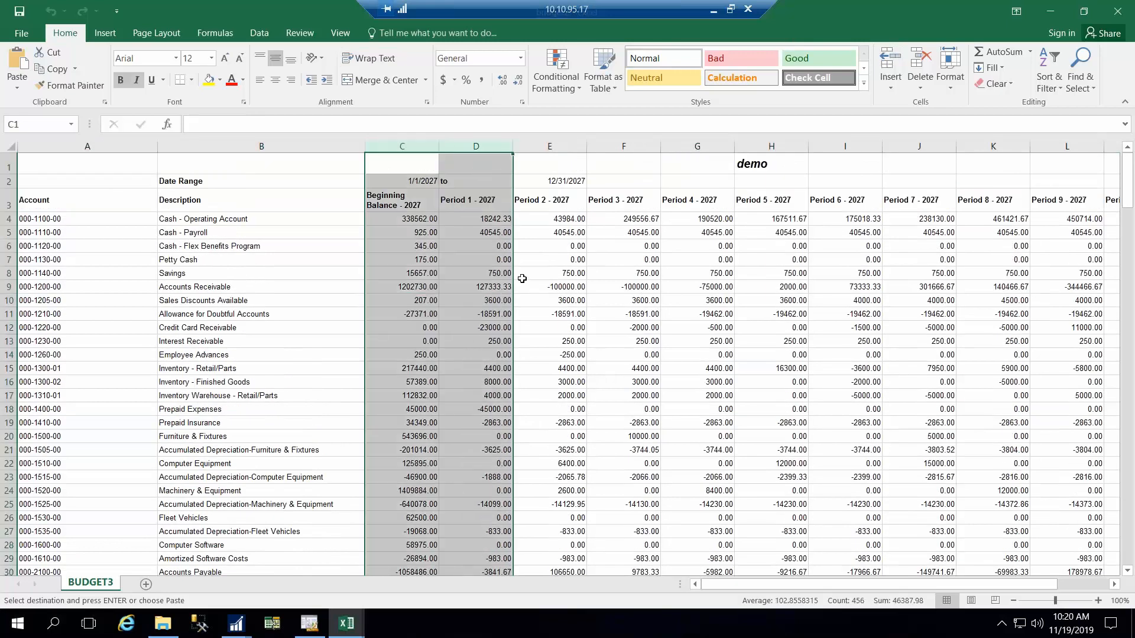
scroll(600, 305, down, 5)
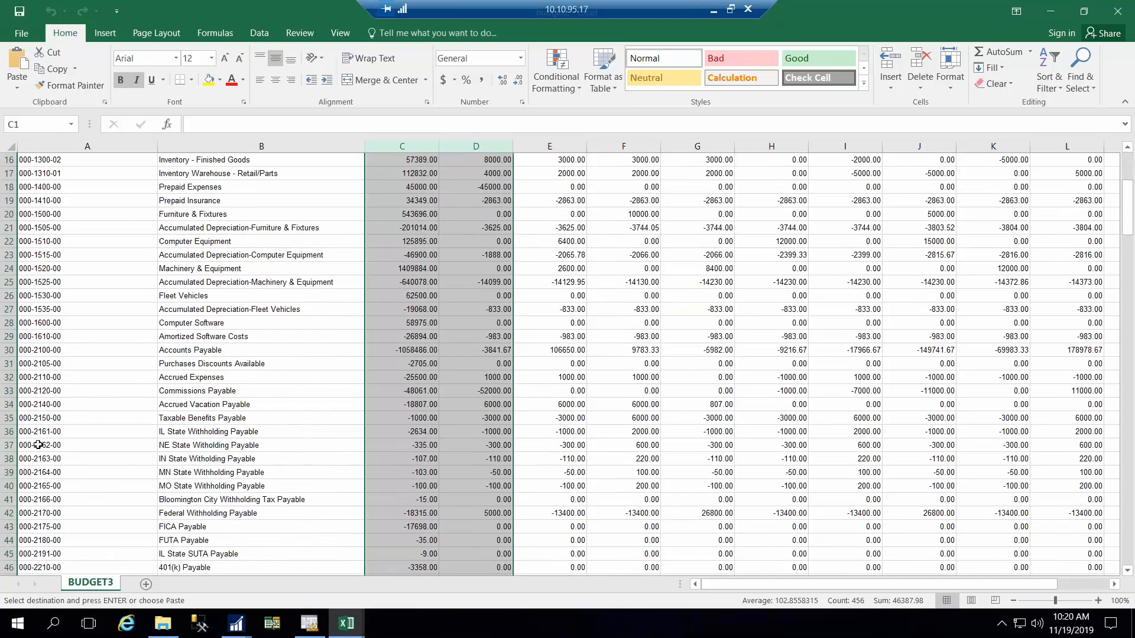
drag(30, 450, 56, 431)
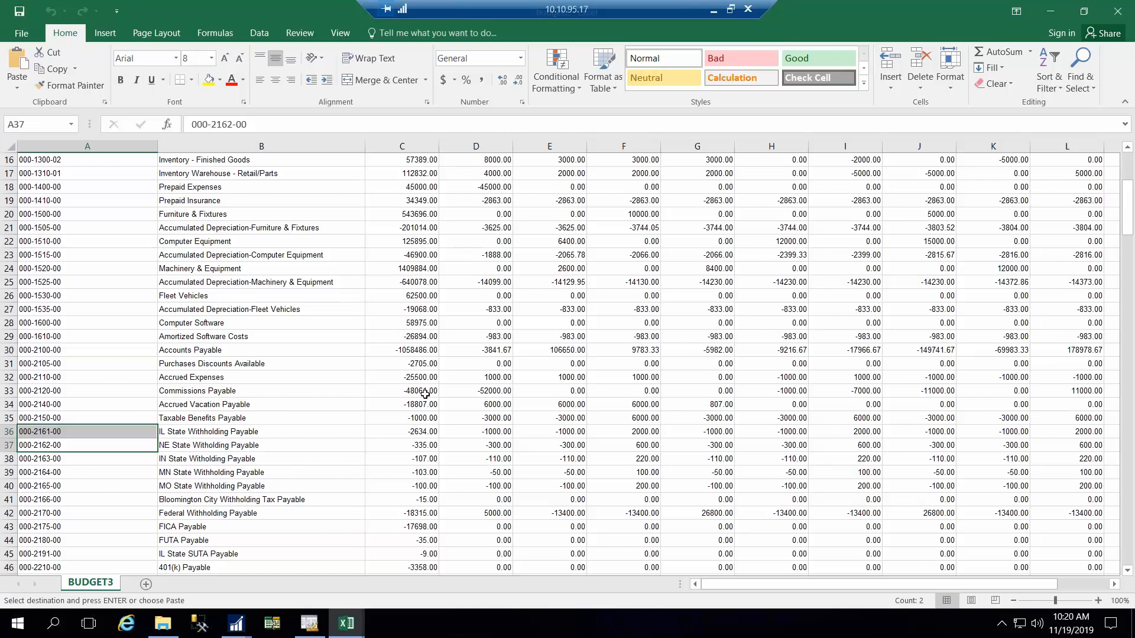
scroll(424, 396, up, 5)
click(507, 298)
click(493, 329)
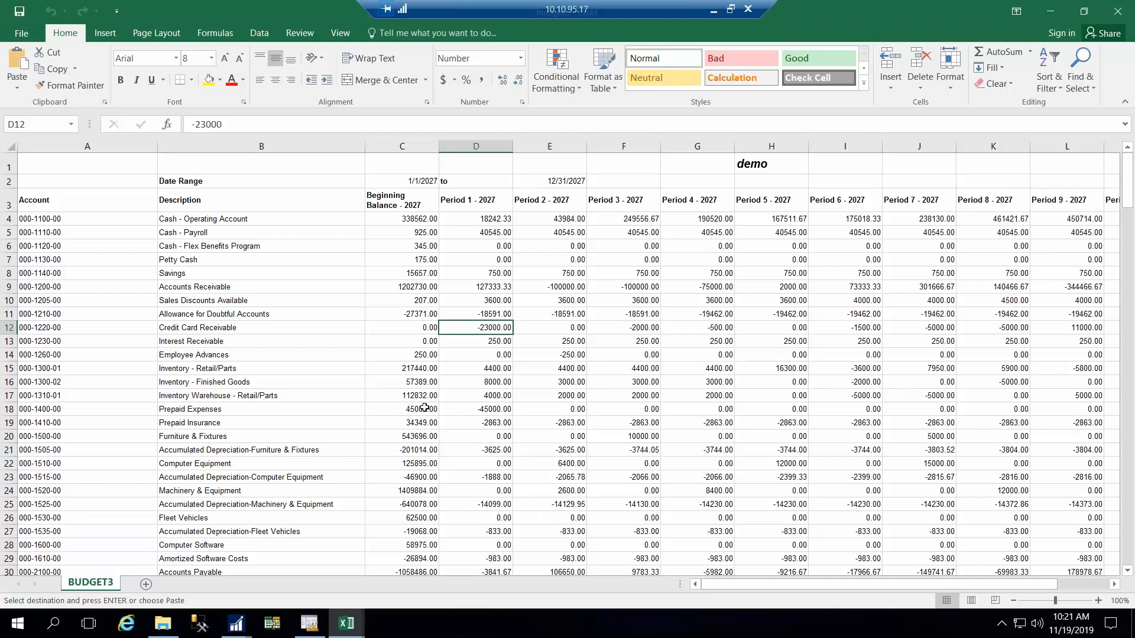
scroll(474, 389, down, 1)
scroll(473, 391, up, 1)
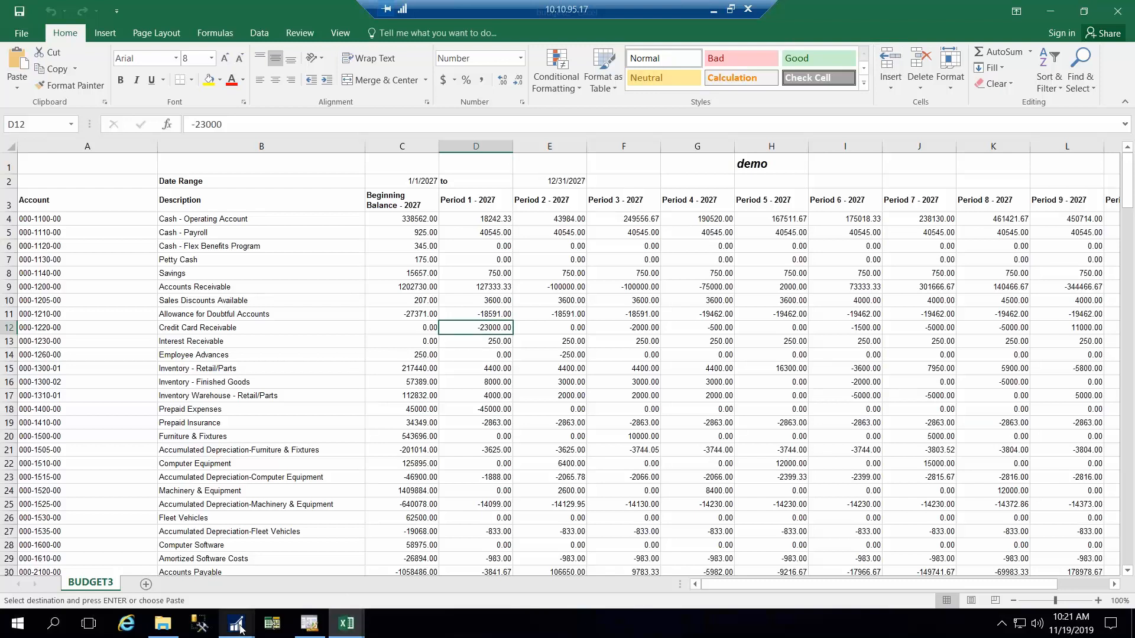
Step: Switch to Dynamics GP, open the Financial Budget report and modify the demo option of the Detailed Budget report
mouse_move(239, 628)
click(188, 574)
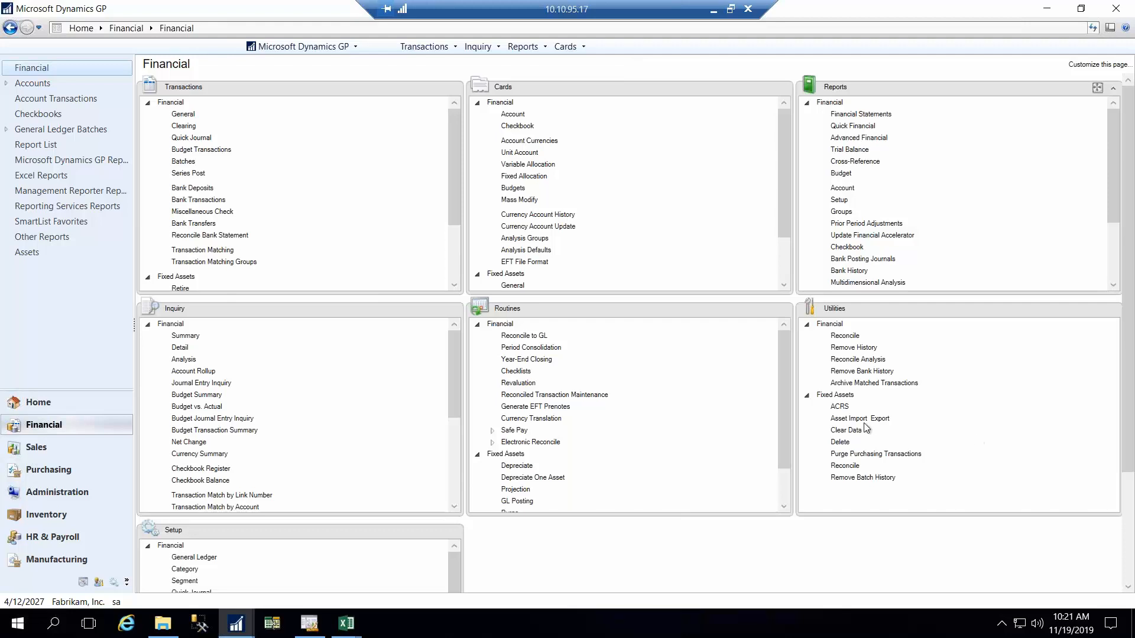
click(843, 174)
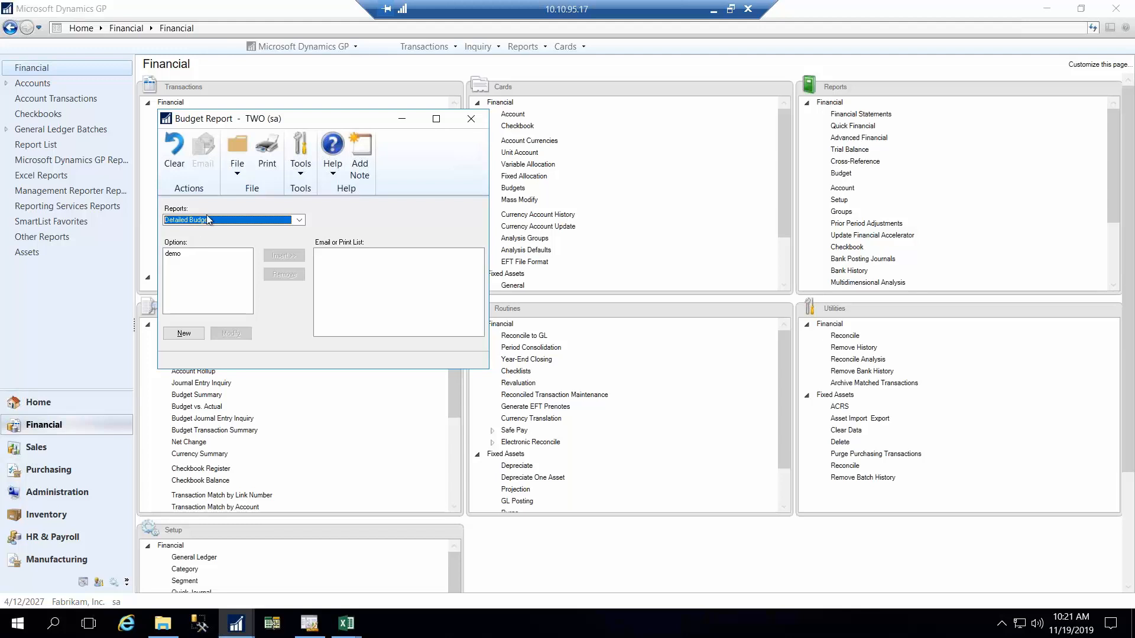
click(177, 256)
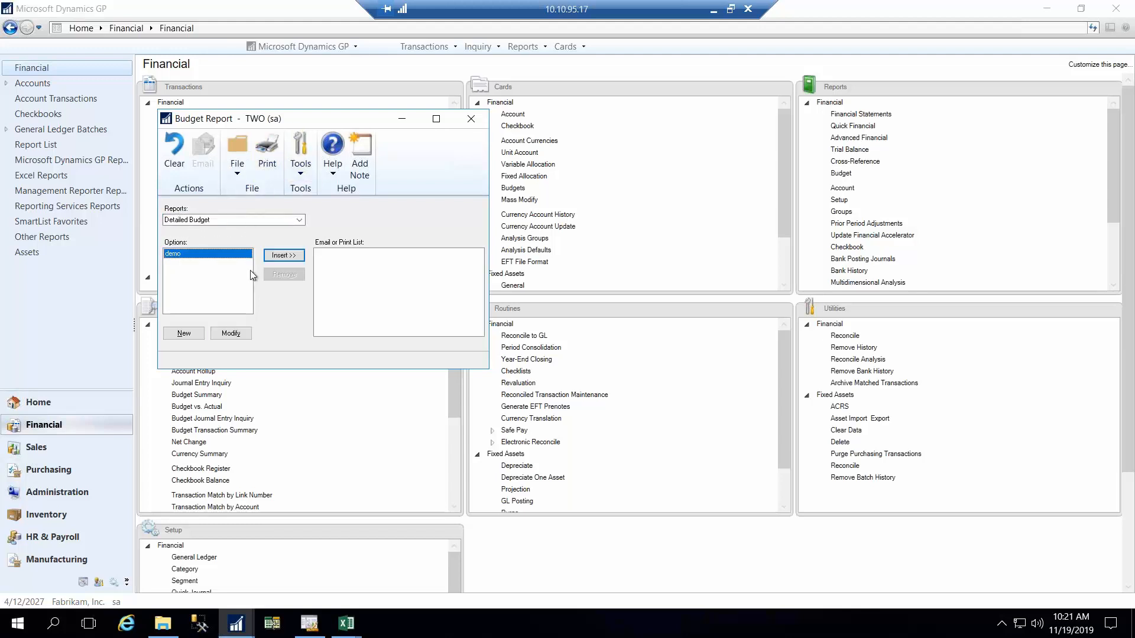
click(230, 333)
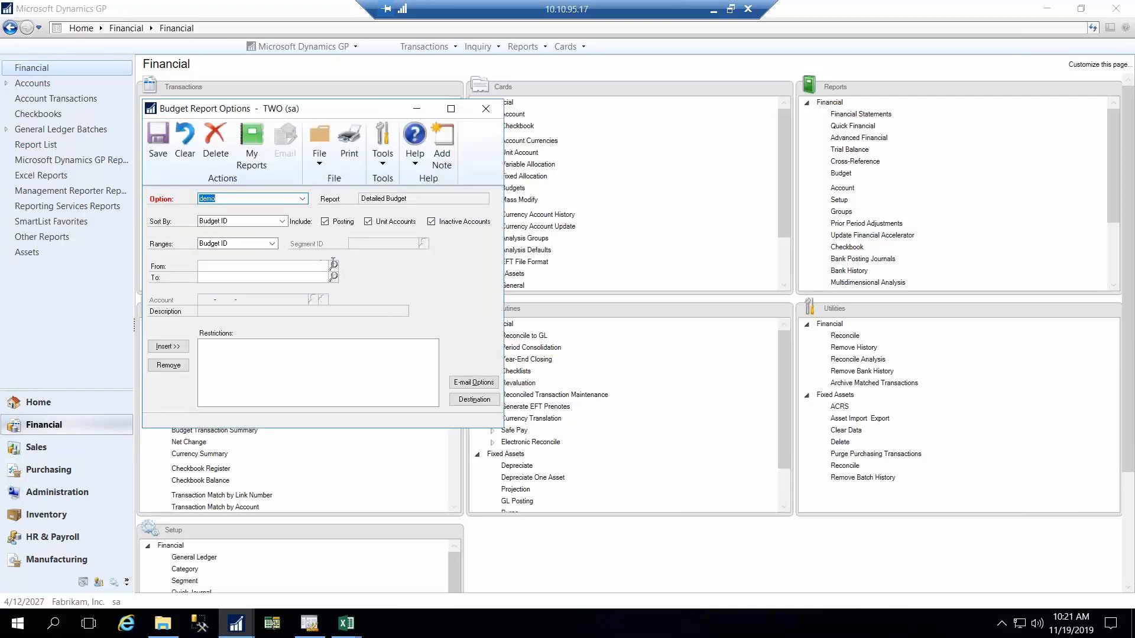
Step: Restrict the report to budget ID 2027 BUDGET, add the restriction and print the report
click(334, 266)
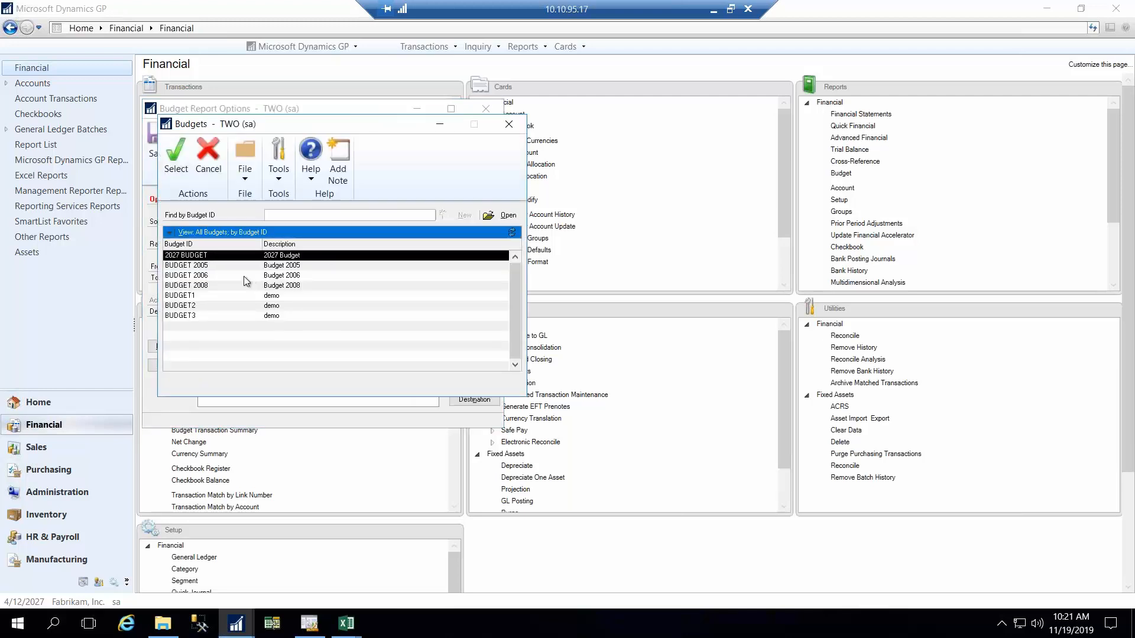
double_click(231, 257)
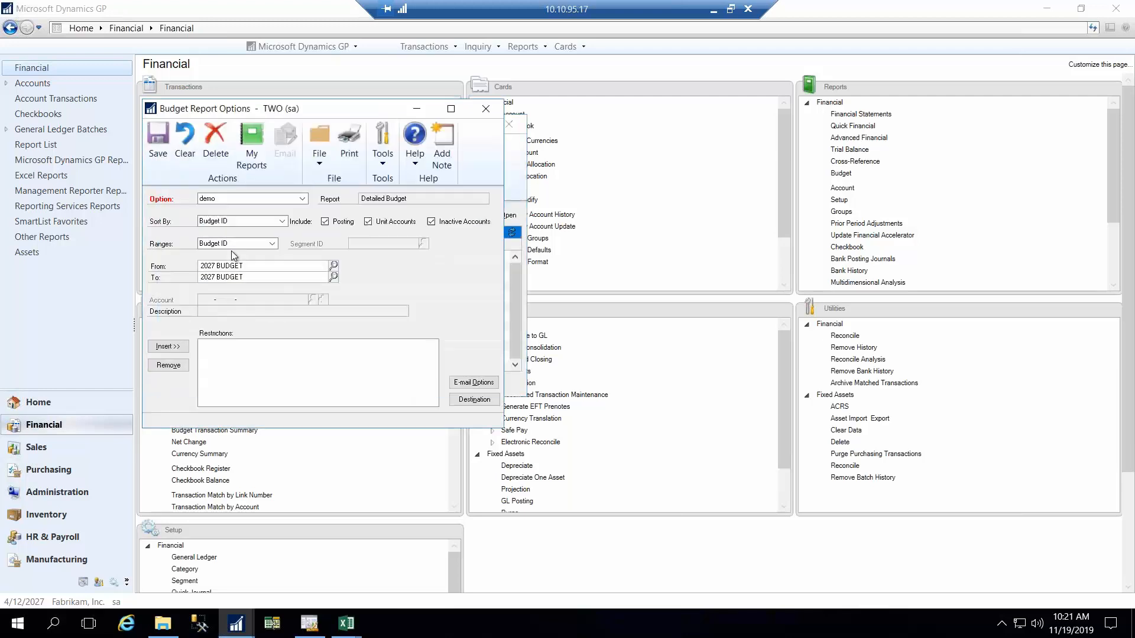
click(168, 346)
click(349, 142)
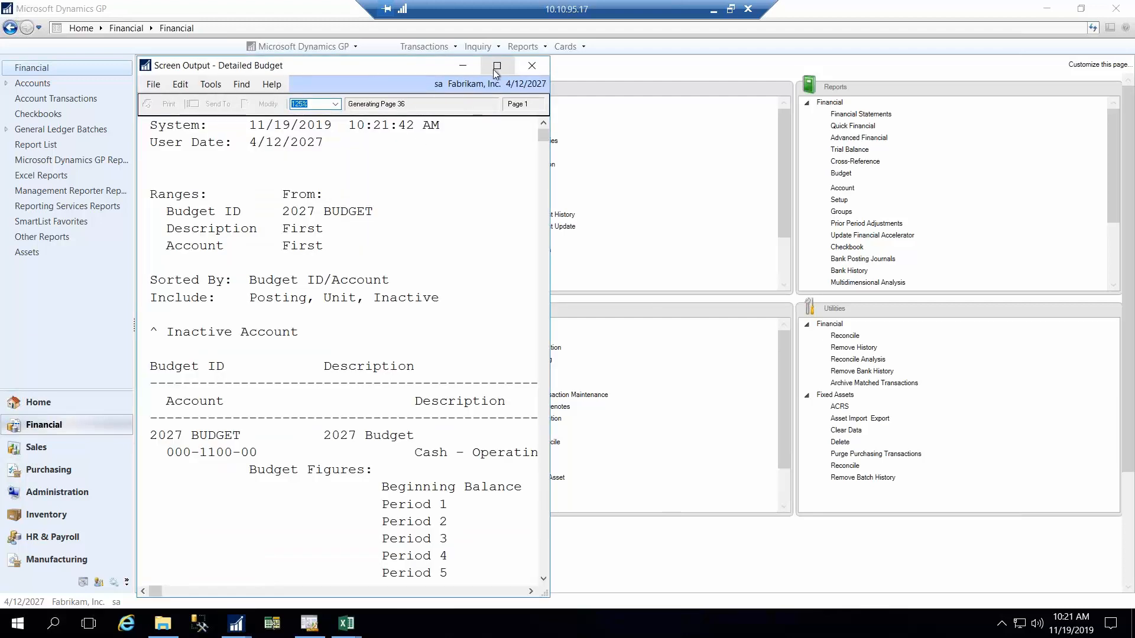
Step: Maximize the Detailed Budget output and examine the beginning balance, period amounts and budget total of each account
click(497, 65)
scroll(422, 395, down, 5)
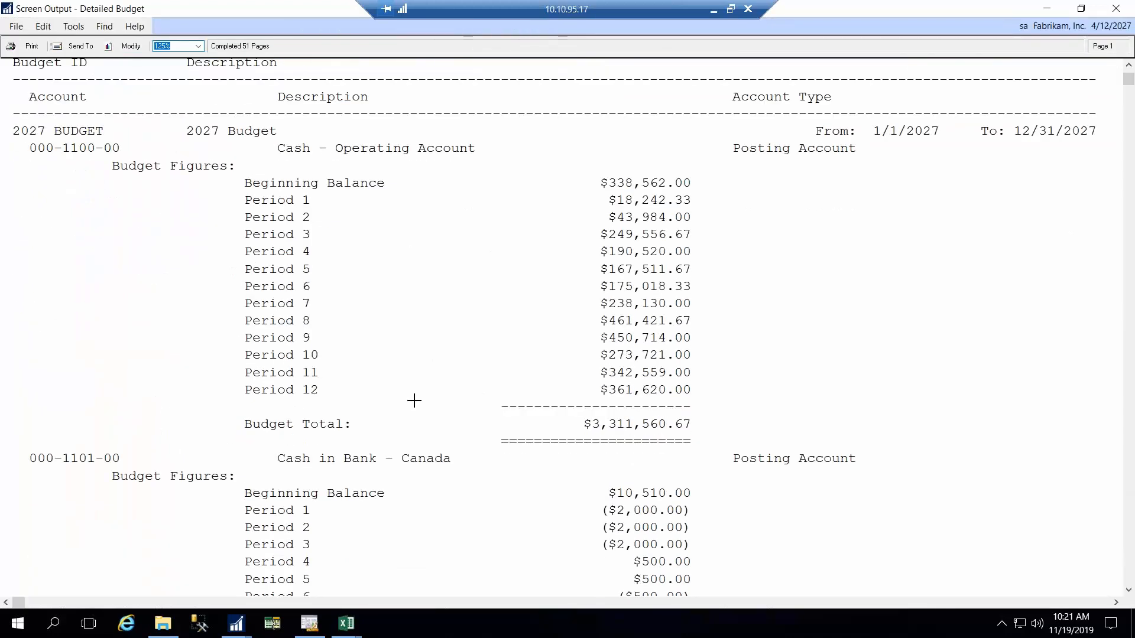
scroll(408, 408, down, 3)
scroll(385, 421, down, 6)
scroll(381, 423, down, 6)
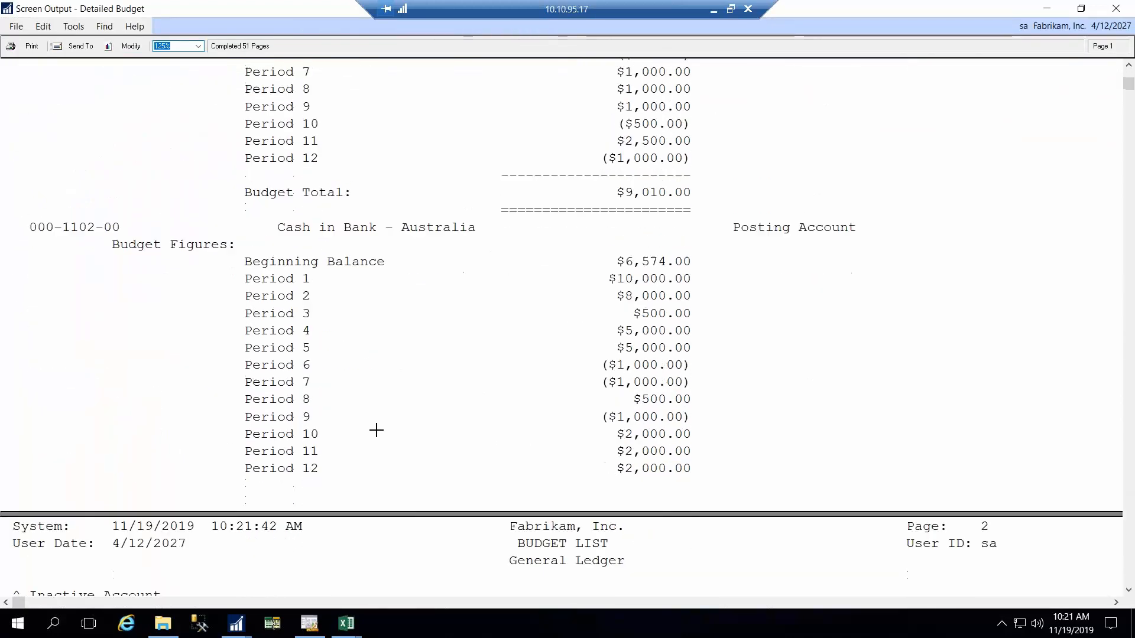
scroll(359, 436, down, 10)
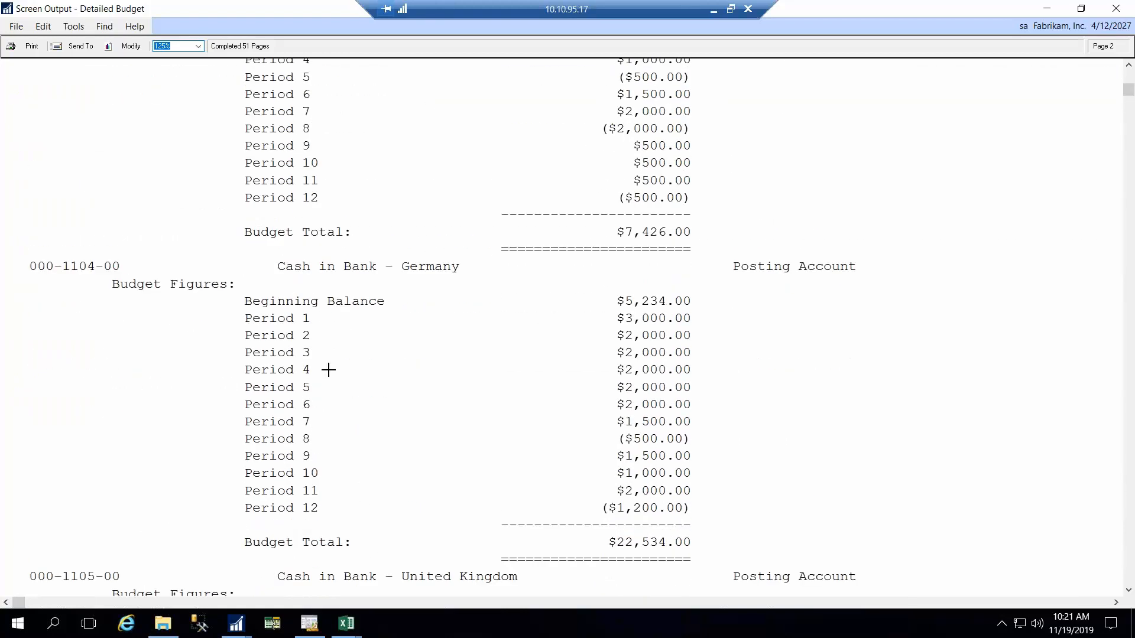
scroll(326, 372, down, 4)
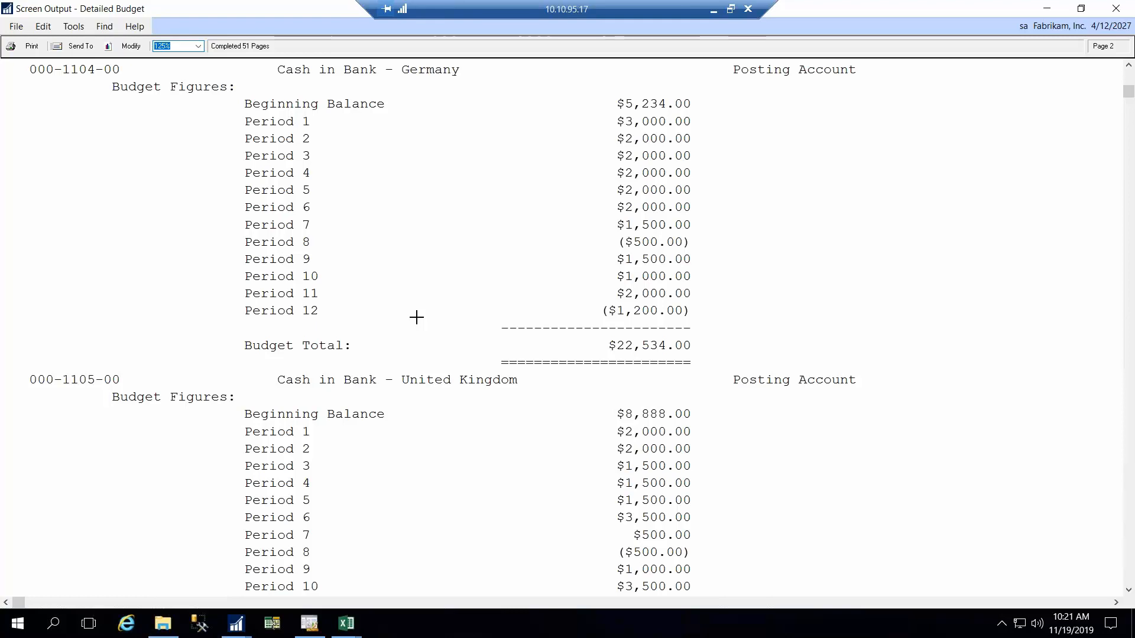
scroll(417, 321, down, 1)
scroll(417, 321, down, 8)
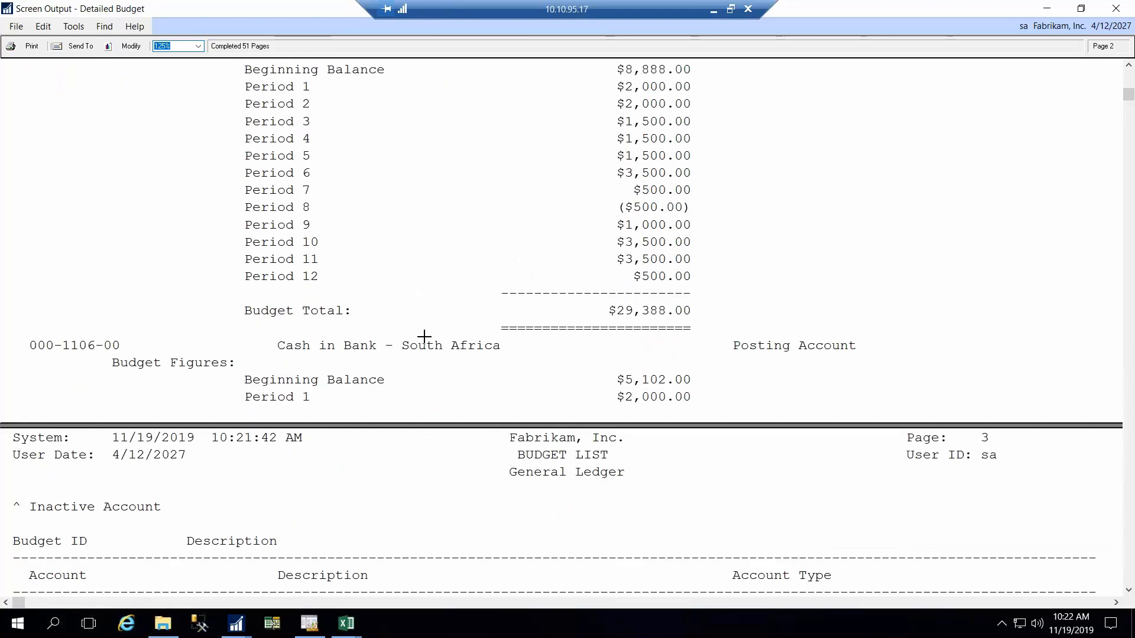
scroll(421, 342, down, 15)
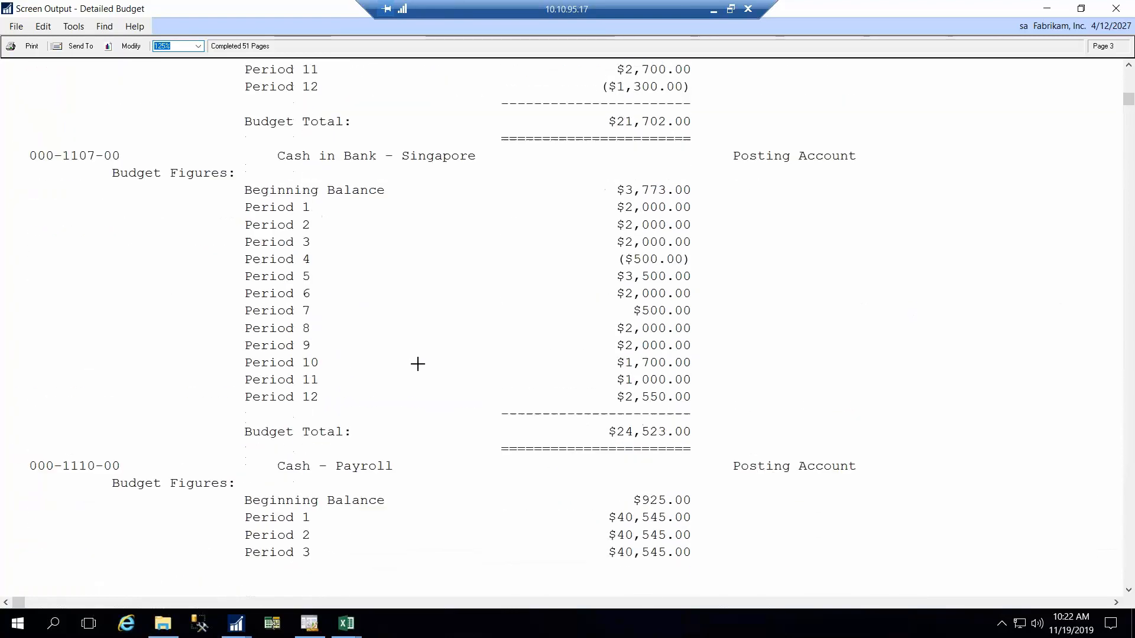
scroll(418, 364, down, 8)
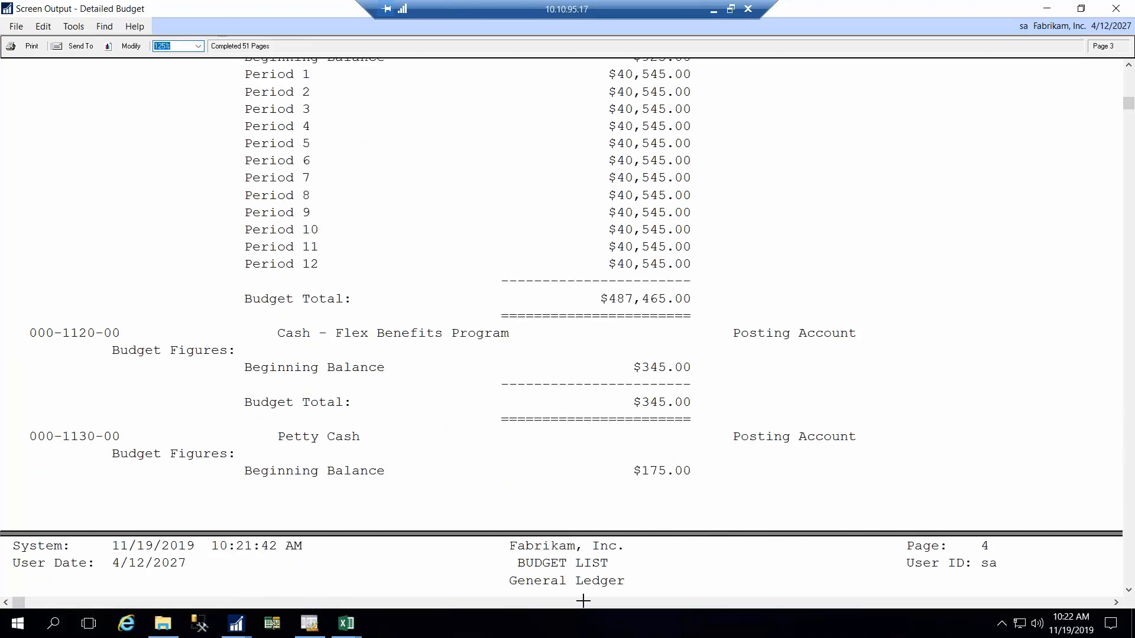
Step: Close the report output, discard the changes to the report option and close the Budget Report window
click(1118, 8)
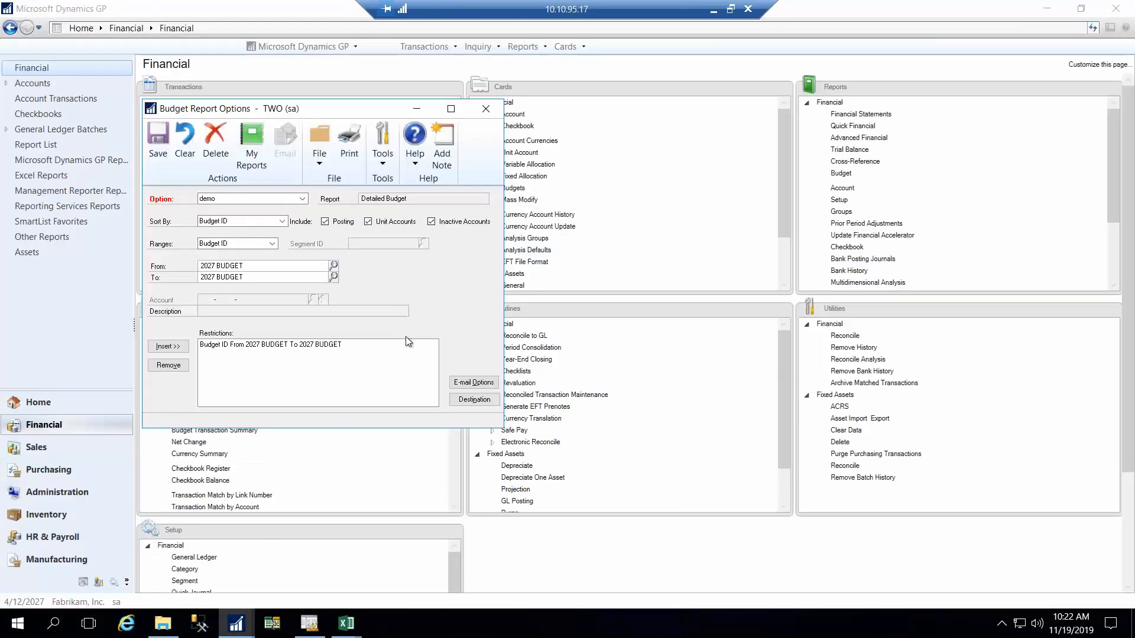
click(486, 110)
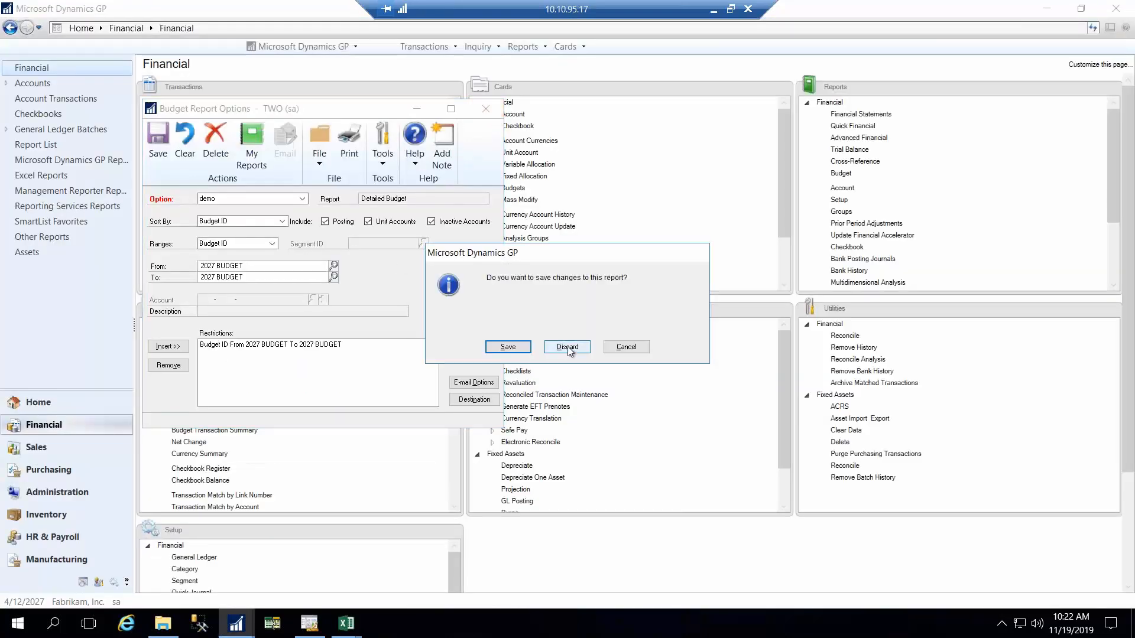
click(569, 349)
click(474, 118)
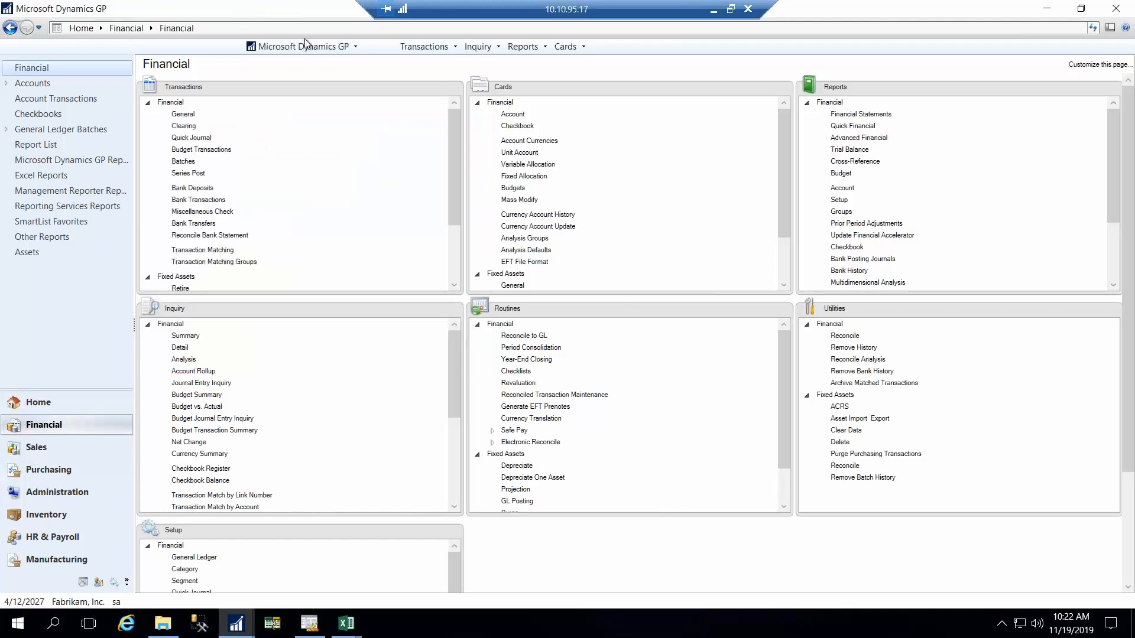
Step: Open SmartList and expand the Account Transactions lists under Financial
click(305, 46)
click(280, 140)
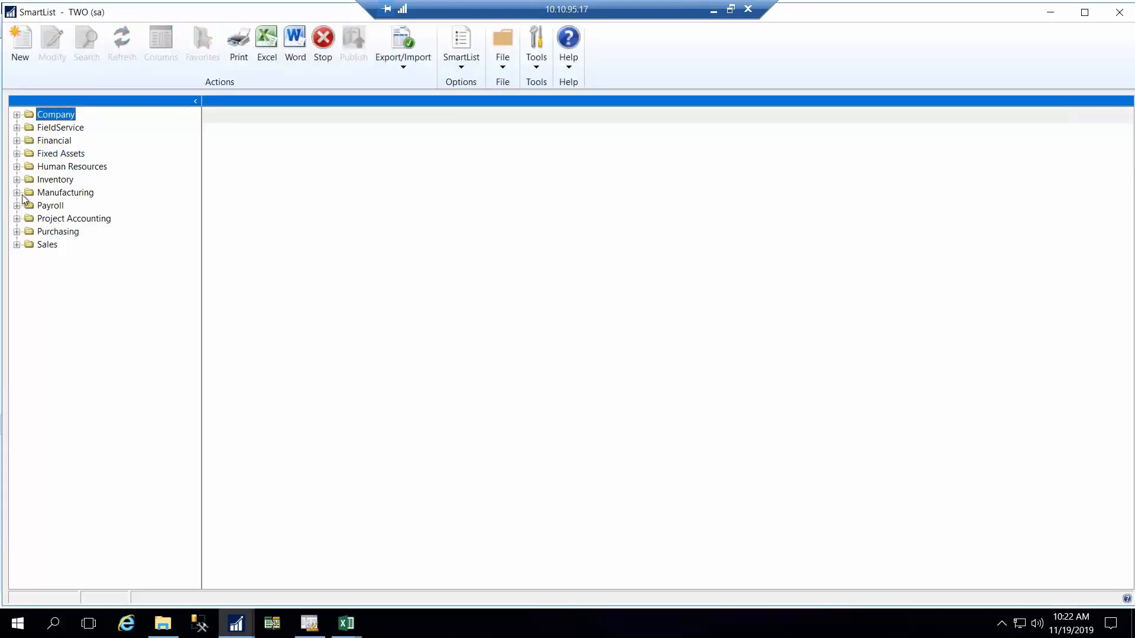
click(18, 141)
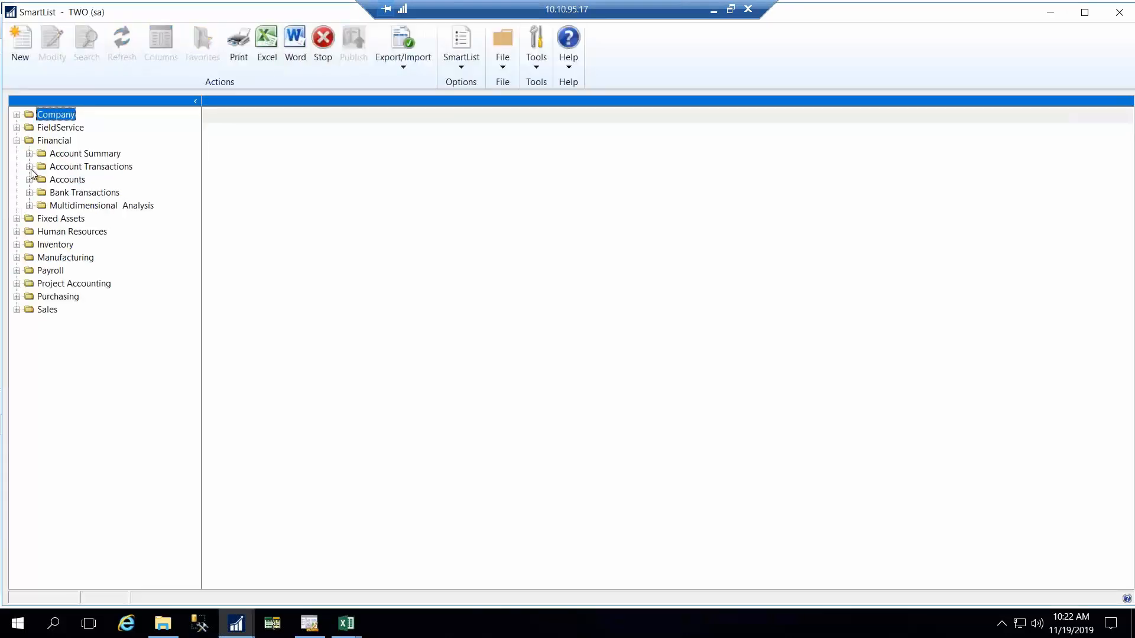
click(30, 166)
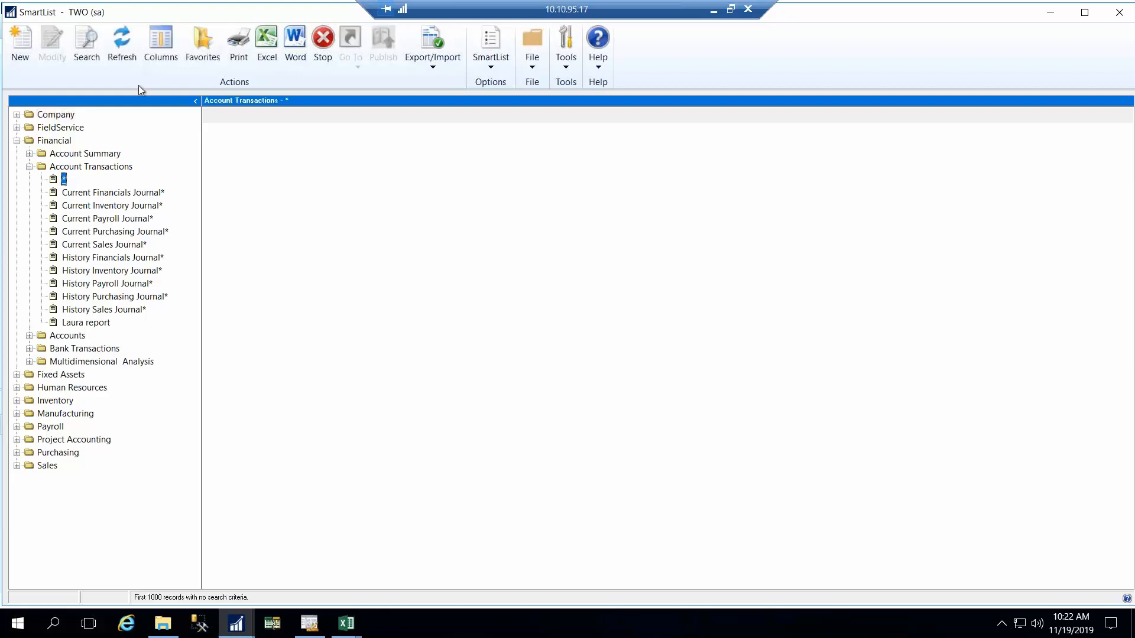
Step: Look through the columns available to add to the Account Transactions list, and cancel without adding any
click(161, 47)
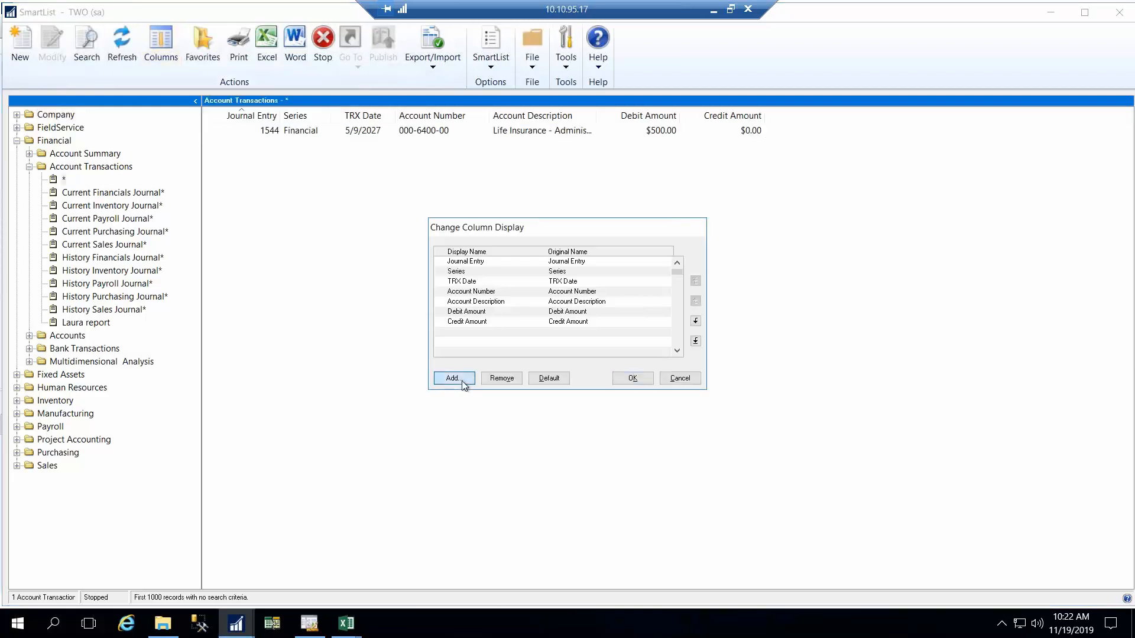
click(449, 379)
click(502, 317)
scroll(502, 334, down, 9)
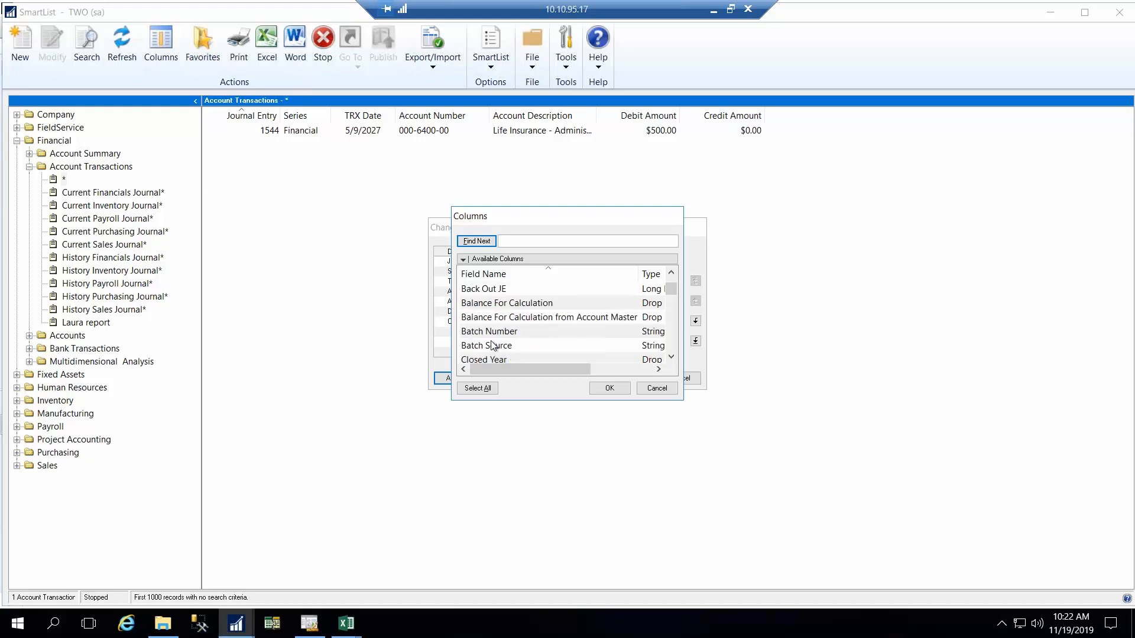
click(654, 387)
click(679, 381)
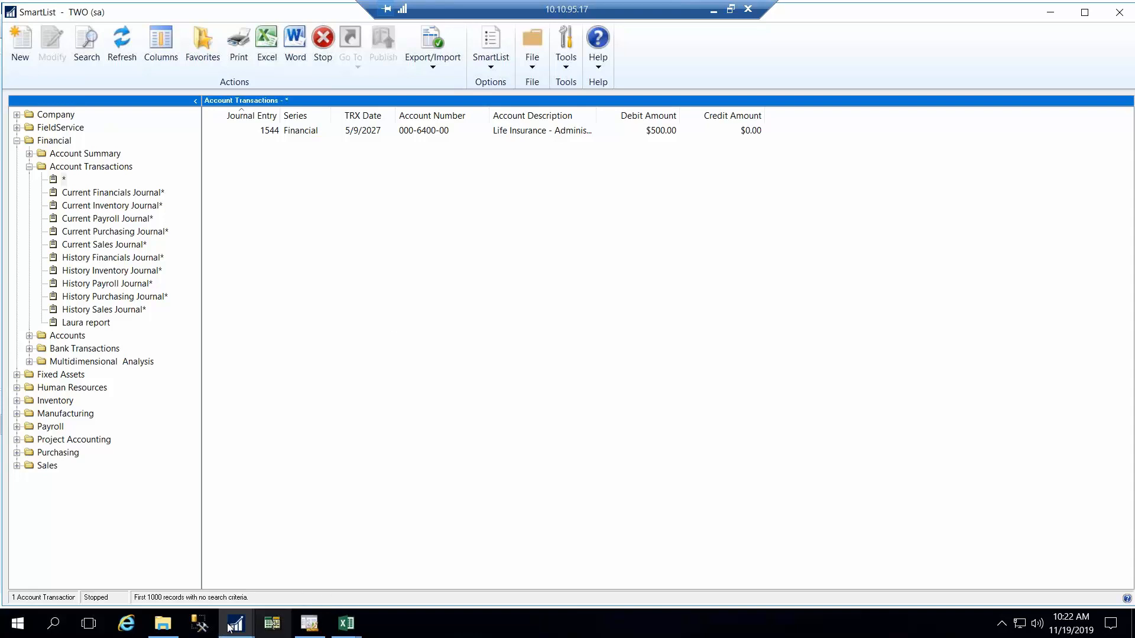
Step: Switch to Management Reporter, return to the Budget Selection window of Dynamics GP and select BUDGET 2006
click(313, 626)
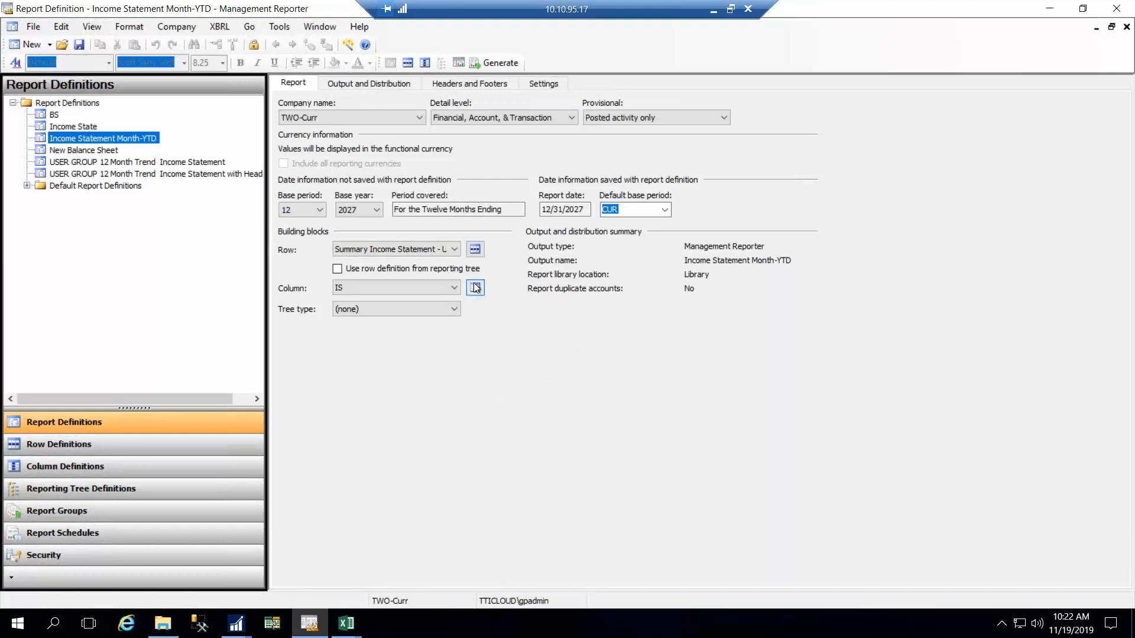
click(236, 623)
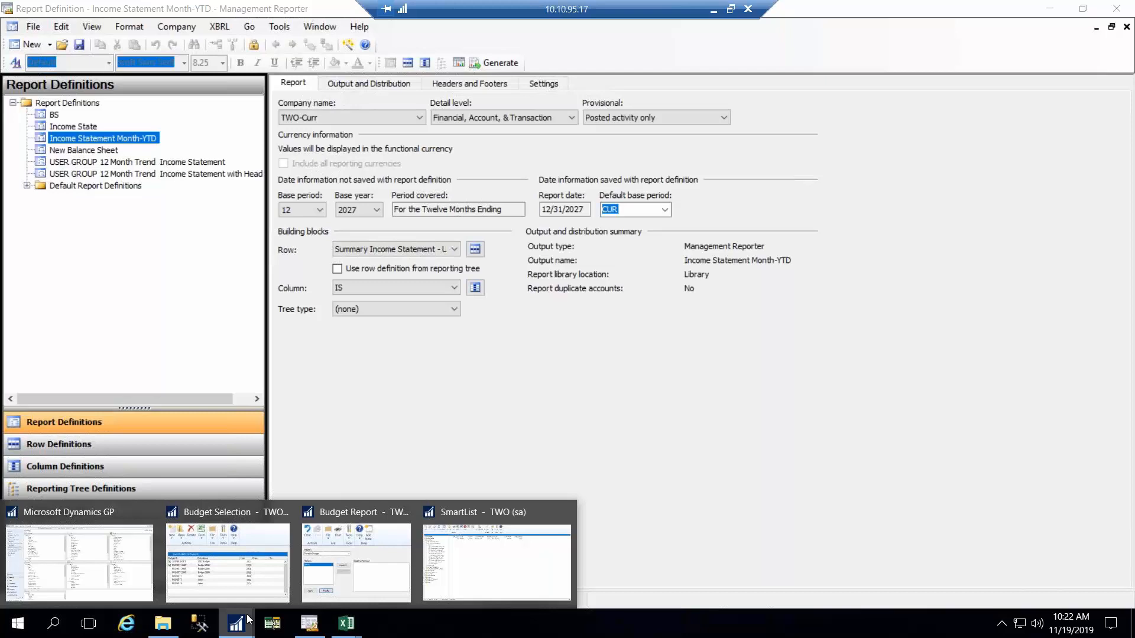
click(222, 572)
click(296, 213)
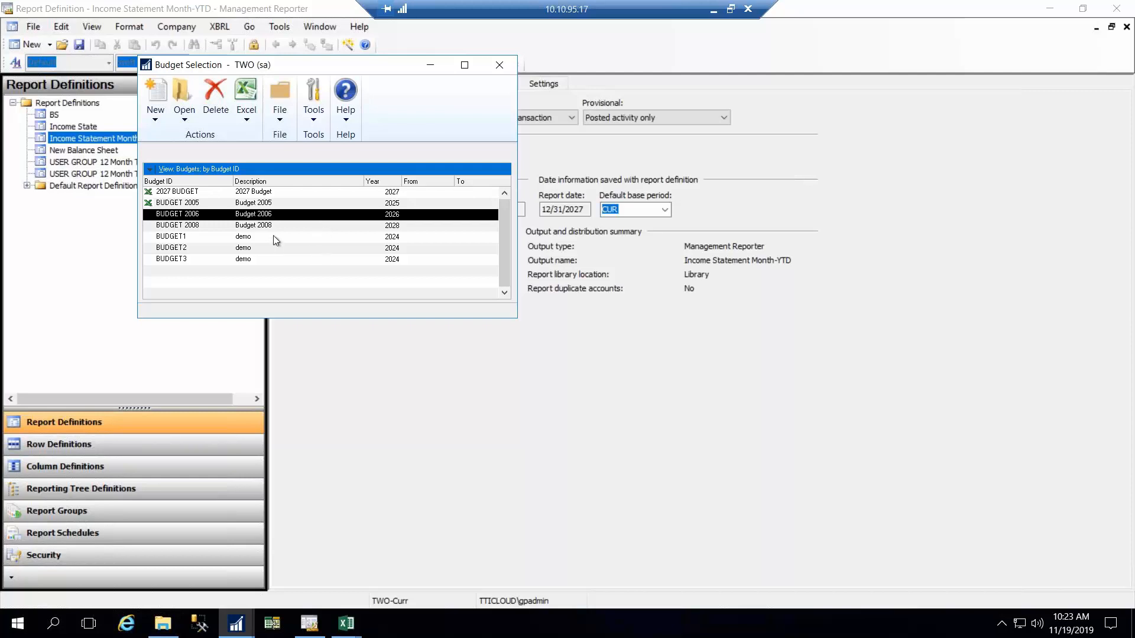
Step: Minimize Management Reporter, move the Budget Selection window clear of the SmartList toolbar and close it
click(1048, 6)
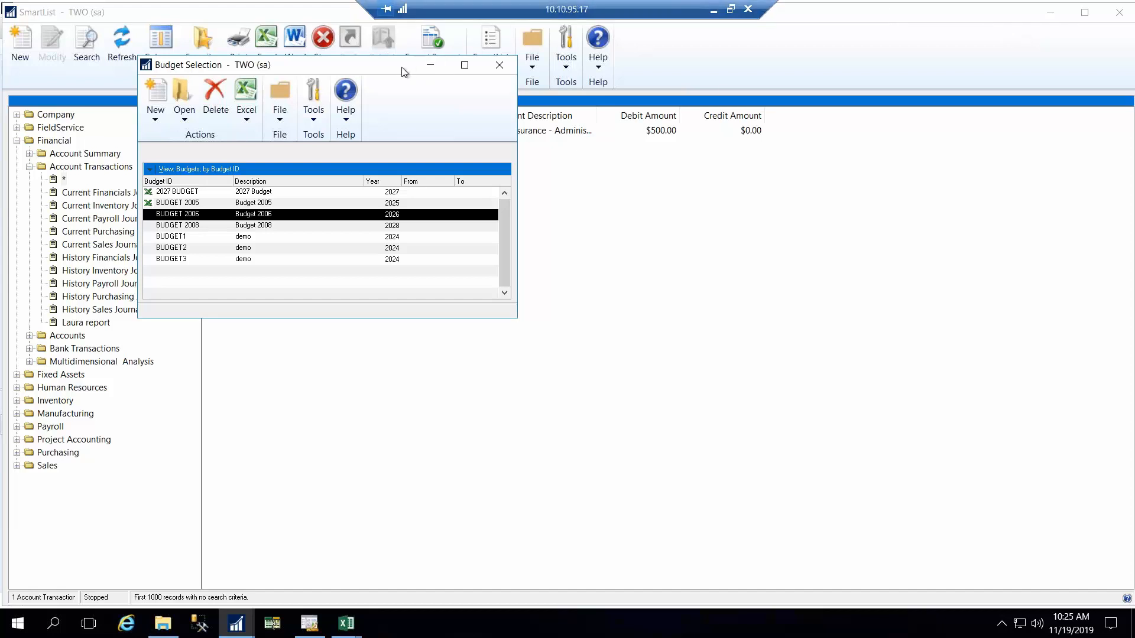
drag(417, 74, 516, 210)
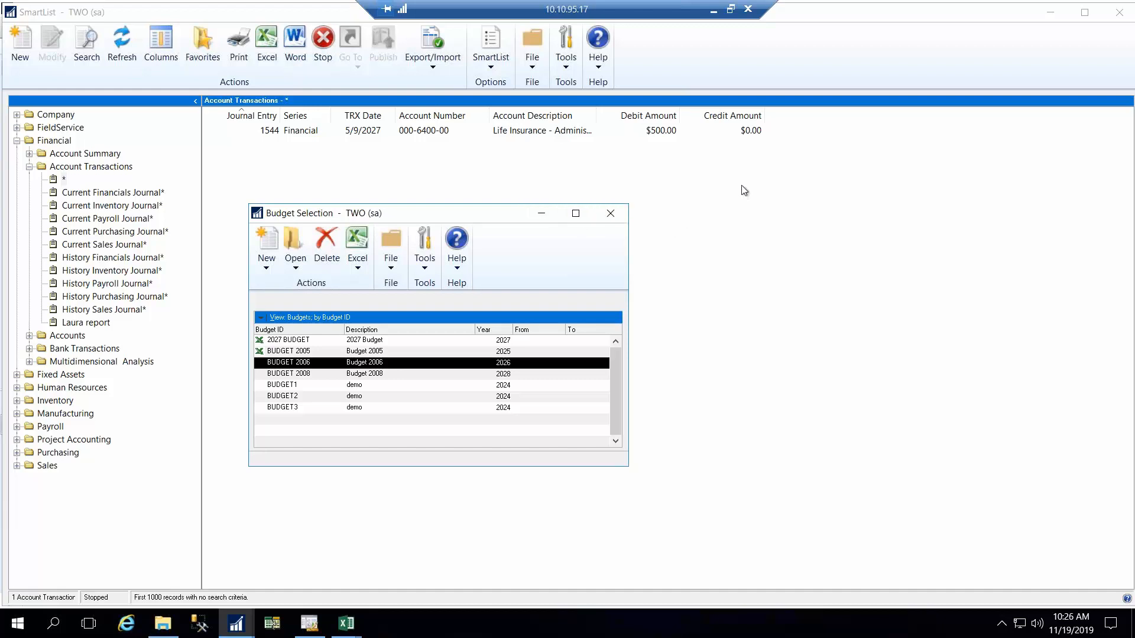
click(610, 212)
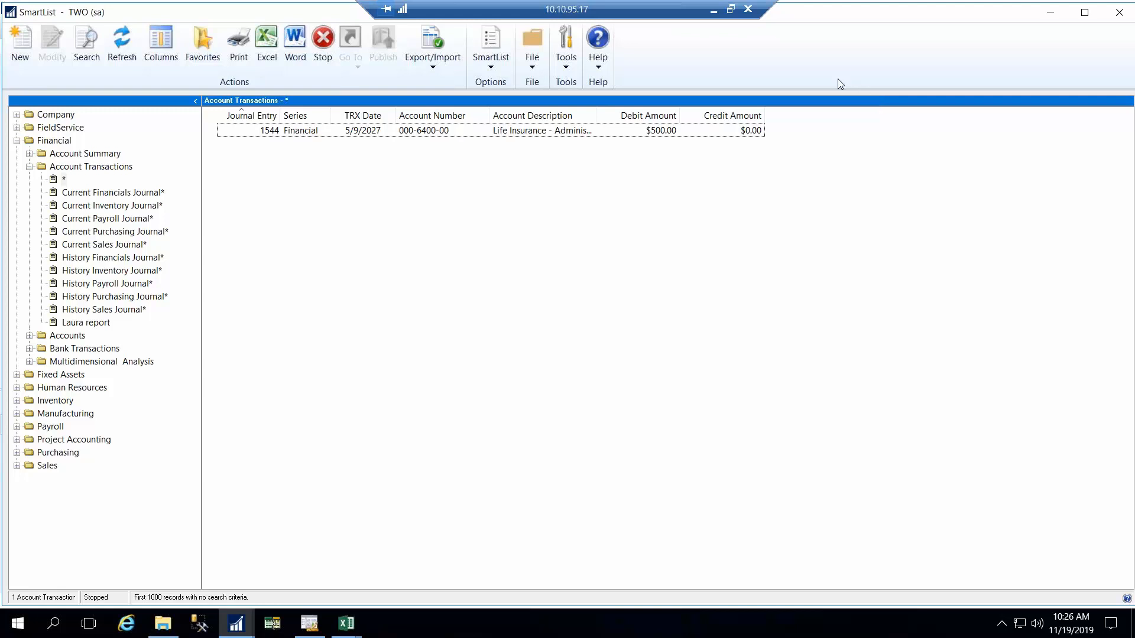
Step: Minimize the remote session, start the PowerPoint slide show from the beginning and advance to the Questions slide
click(713, 10)
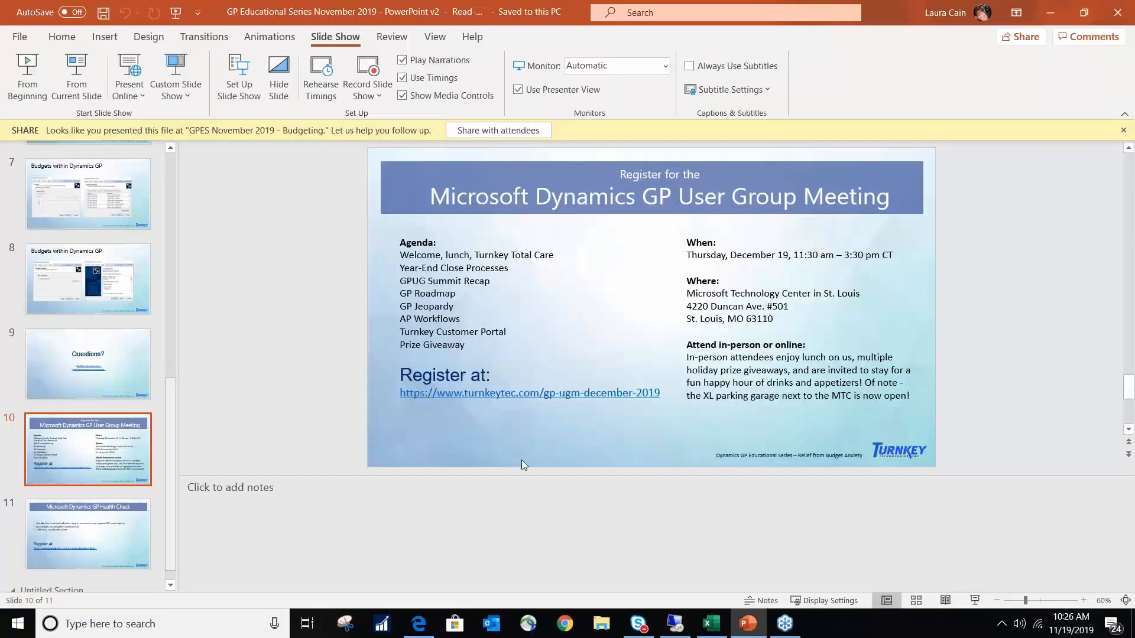
click(29, 69)
click(413, 337)
click(412, 334)
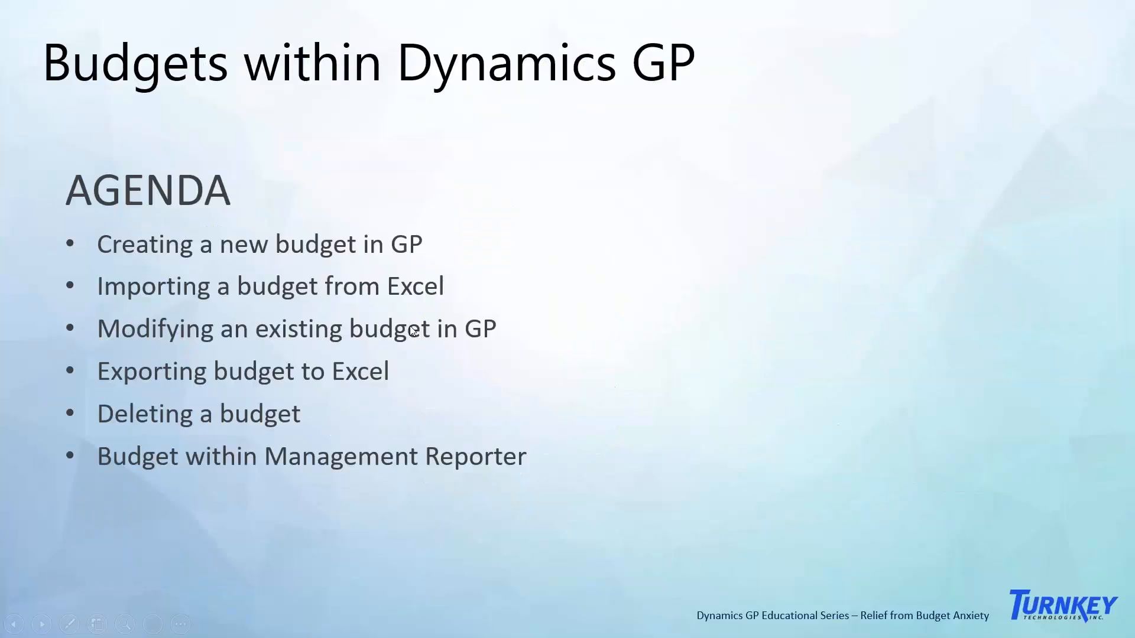
click(401, 330)
click(400, 335)
click(397, 345)
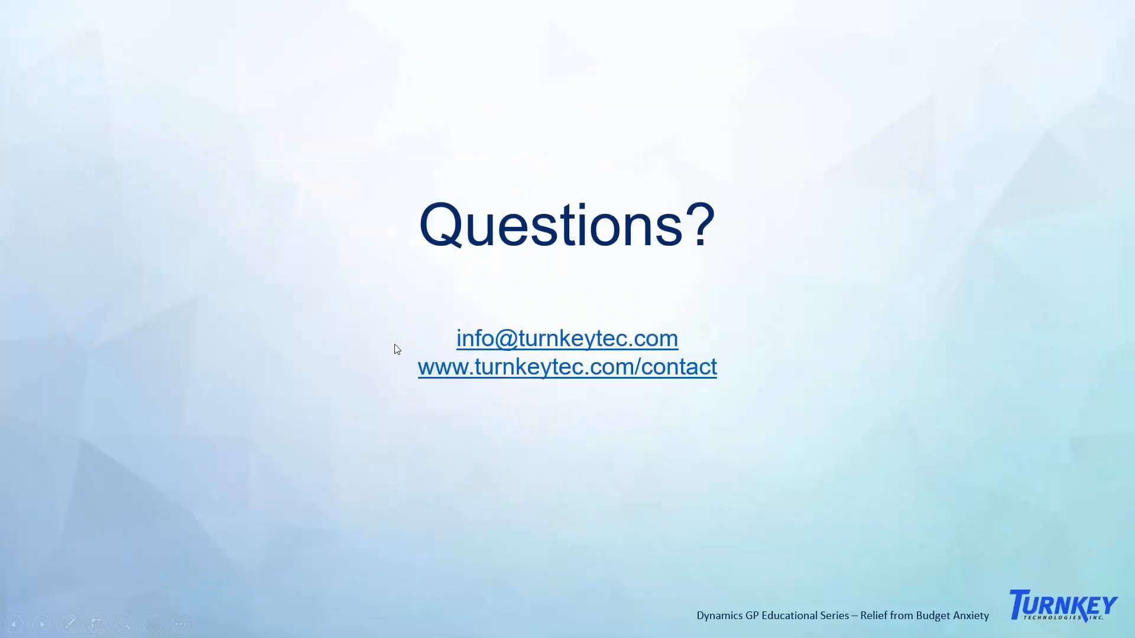
Step: Go back through the slides to the Budgets within Dynamics GP slide showing the Budget Selection window
click(393, 348)
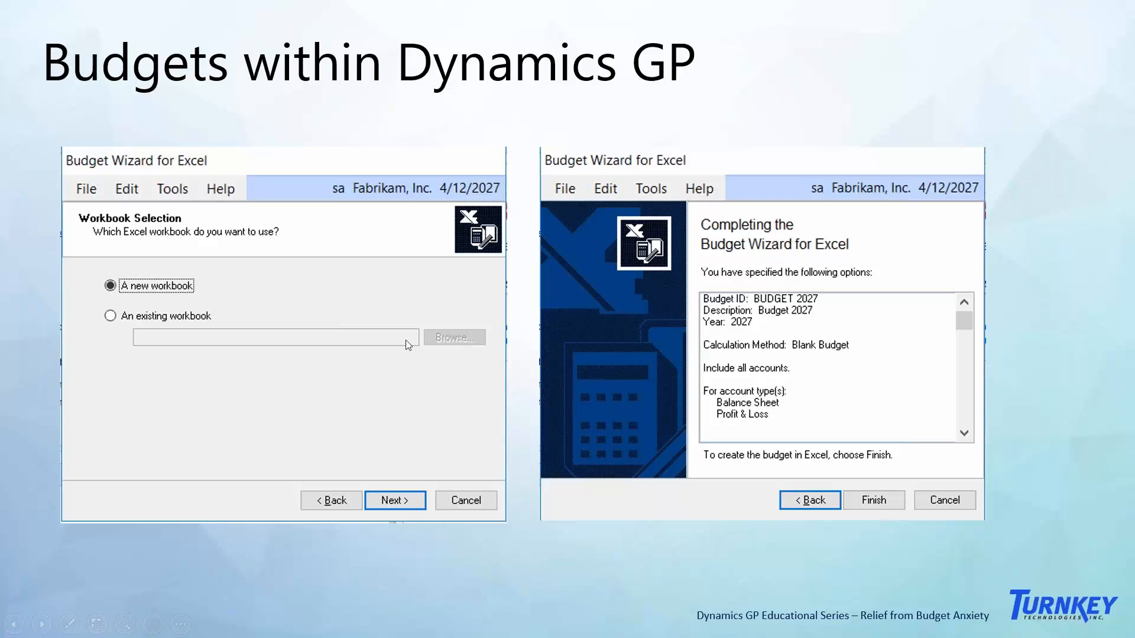
click(413, 336)
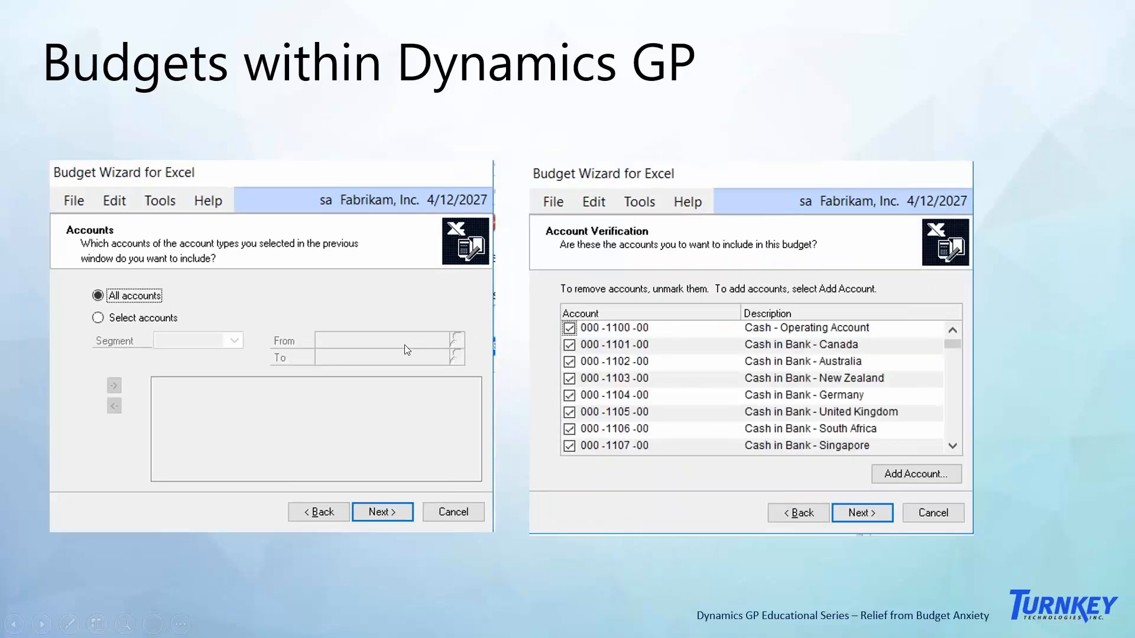
click(404, 345)
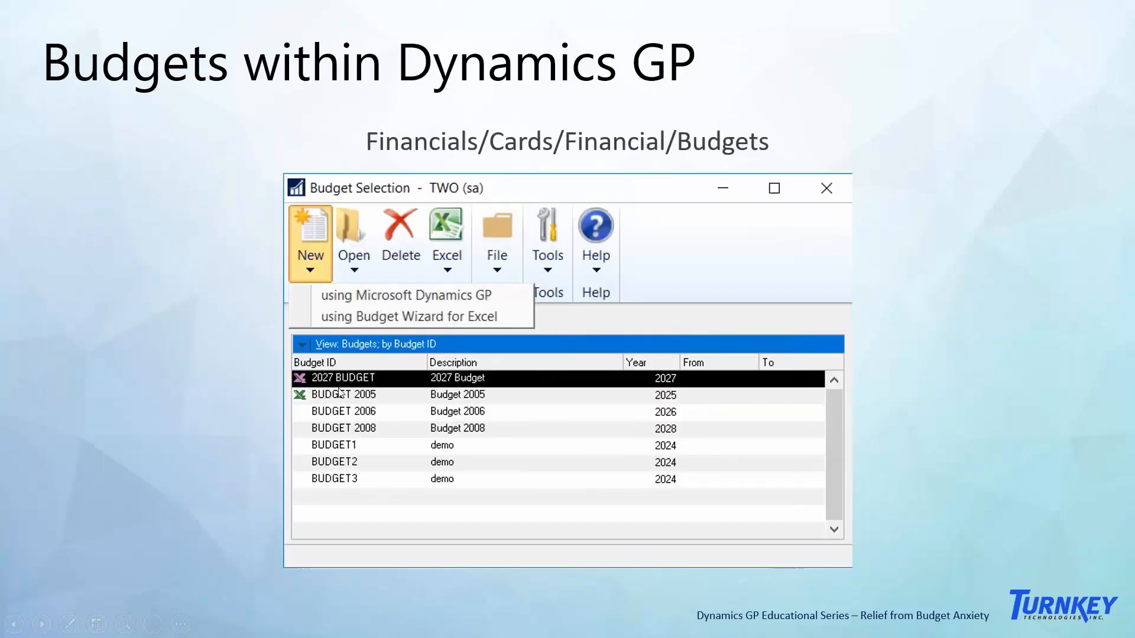
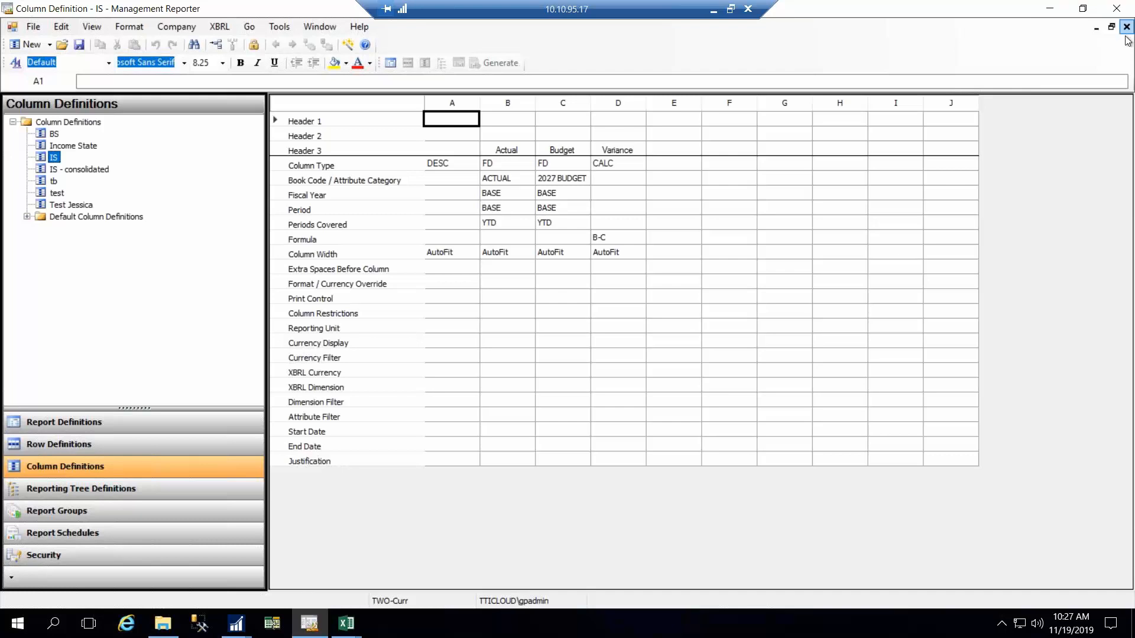
Step: Close the IS column definition in Management Reporter and try to rename the open Income Statement Month-YTD report definition with a year suffix
click(1126, 27)
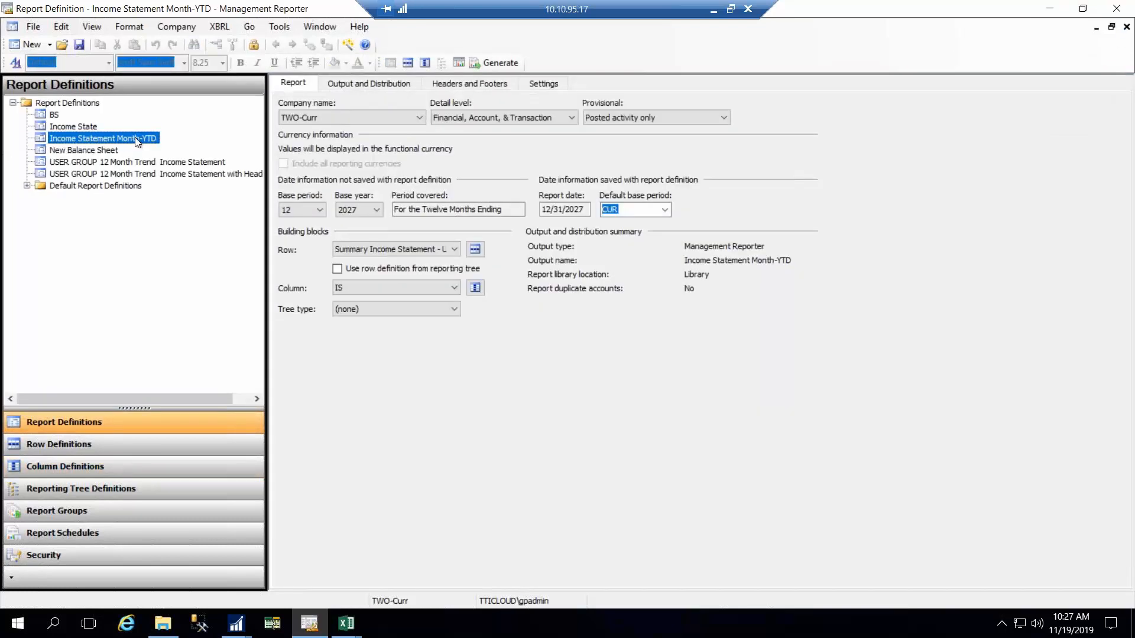
right_click(138, 144)
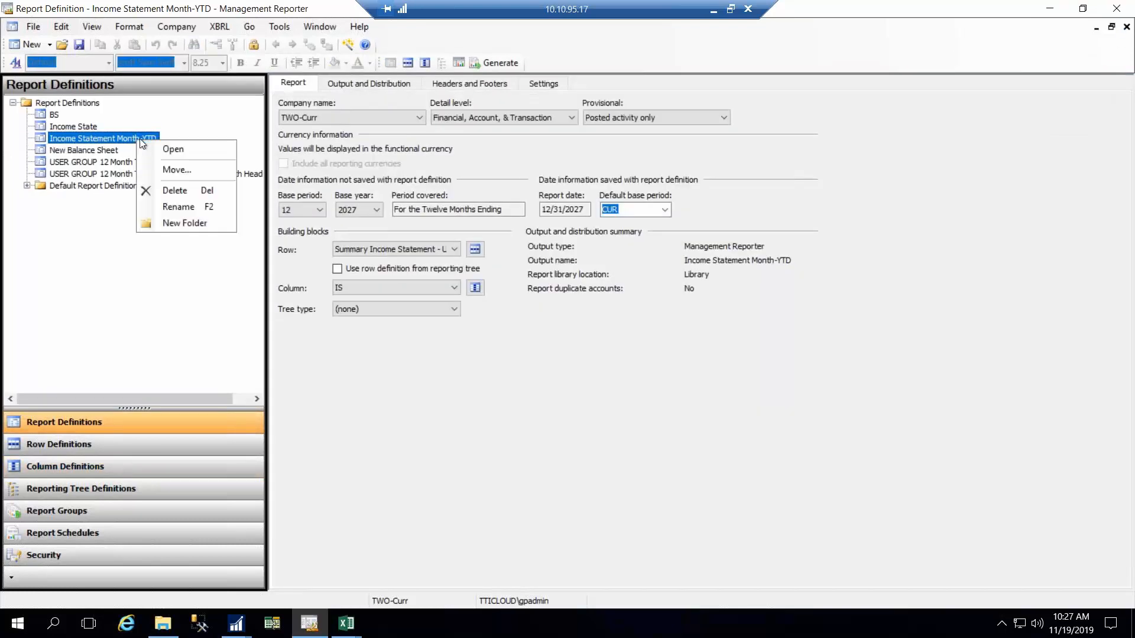
click(178, 205)
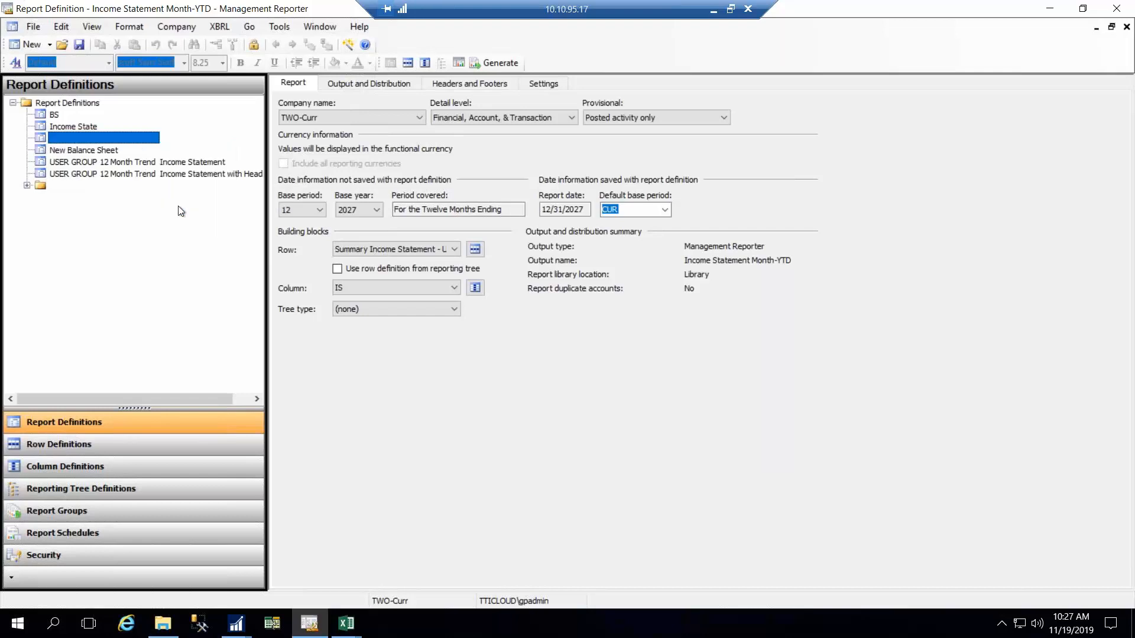
click(160, 142)
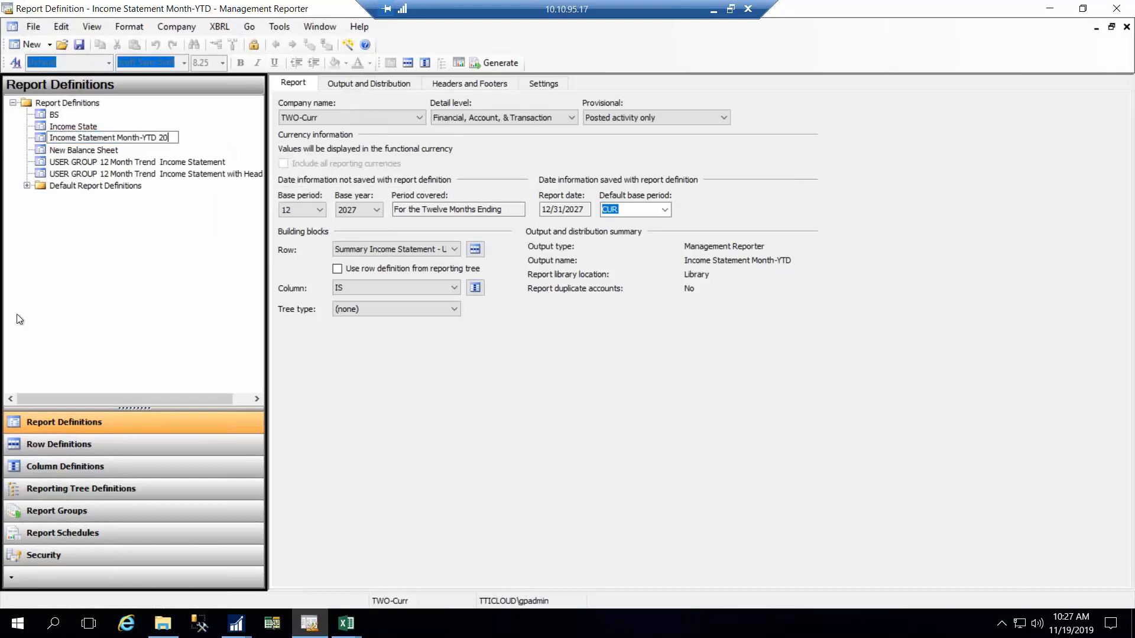
key(Return)
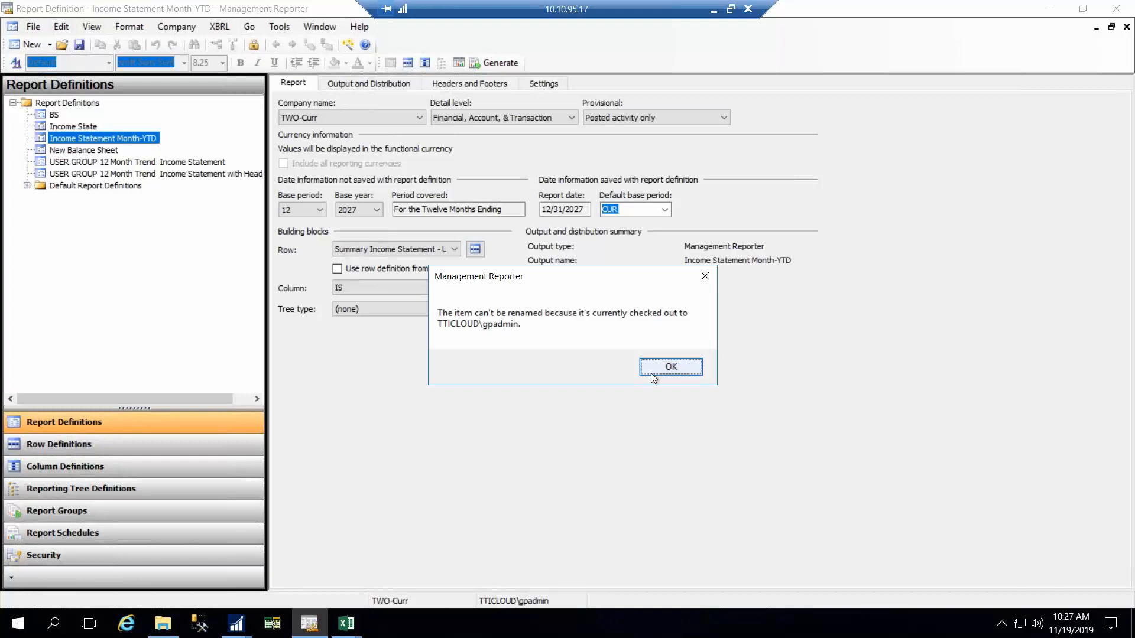
key(Return)
Step: Save and close the Income Statement Month-YTD report definition, and rename it Income Statement Month-YTD2027
click(1126, 27)
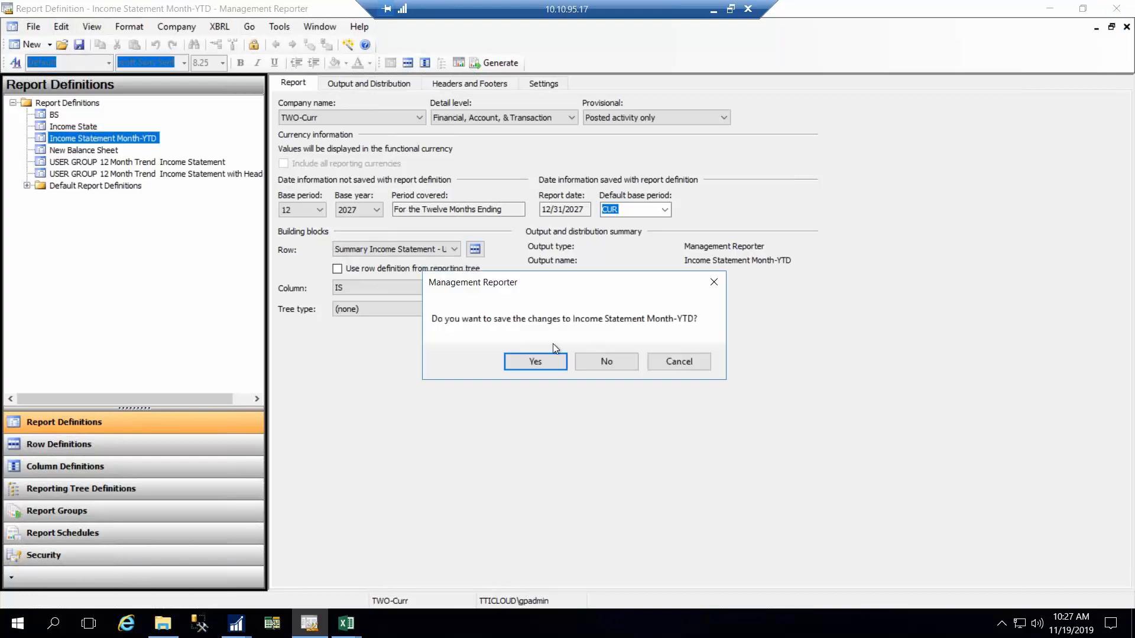
click(535, 361)
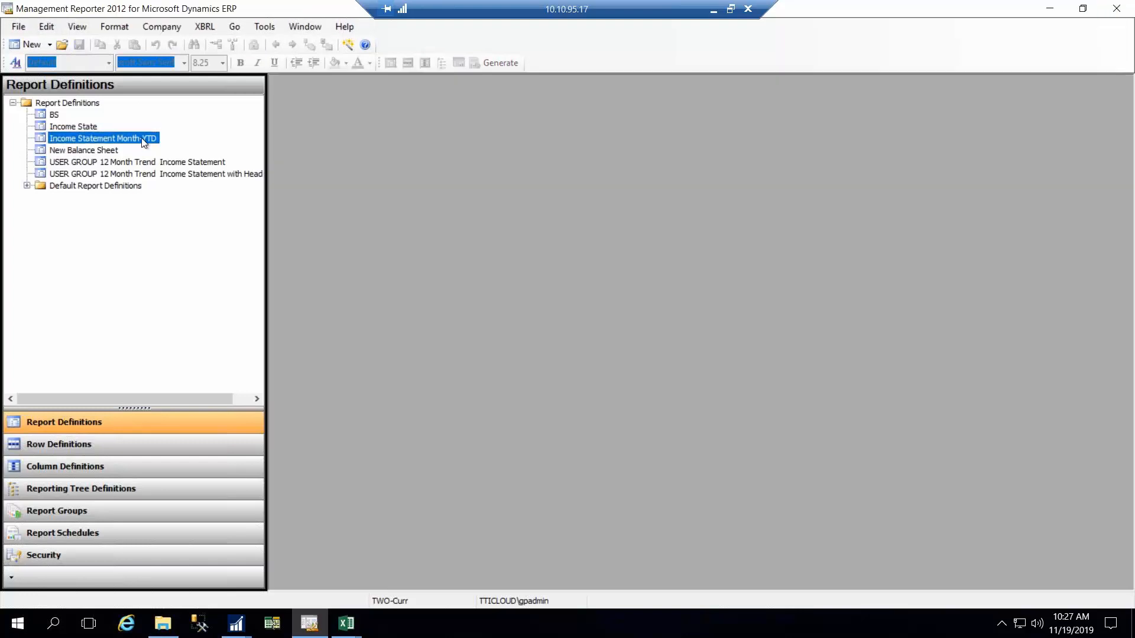
right_click(145, 144)
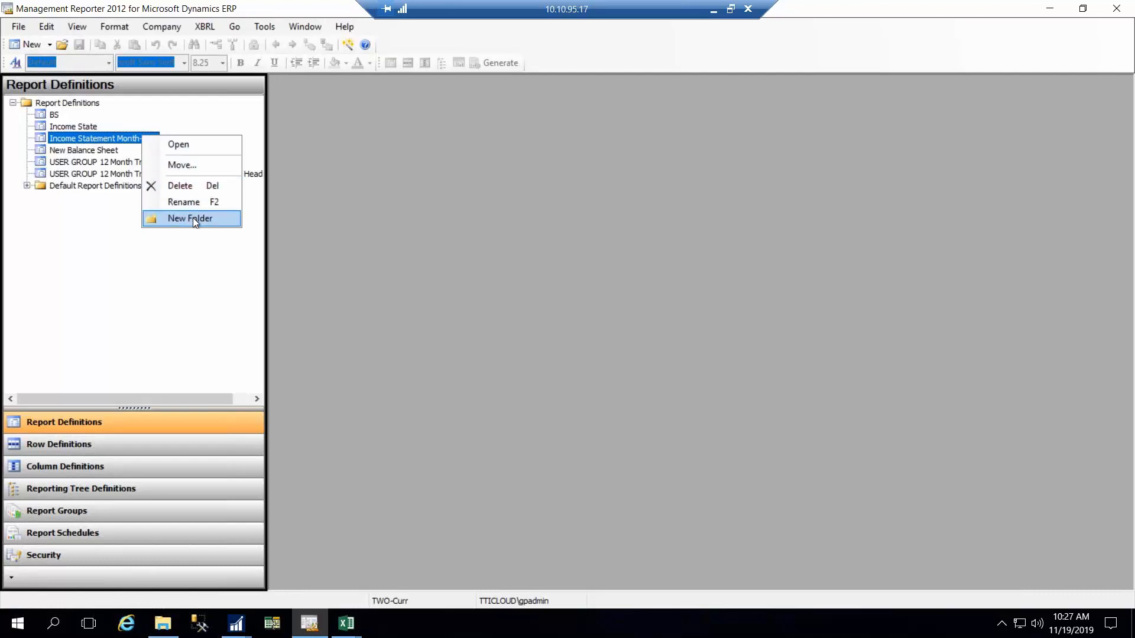
click(185, 201)
click(163, 138)
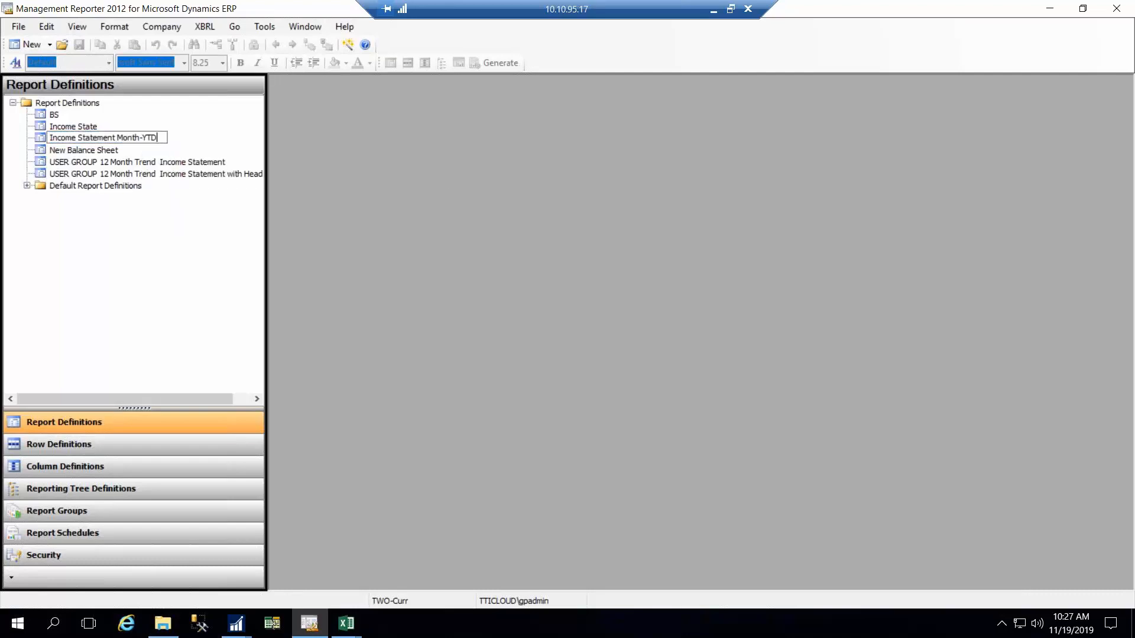
text(2027)
key(Return)
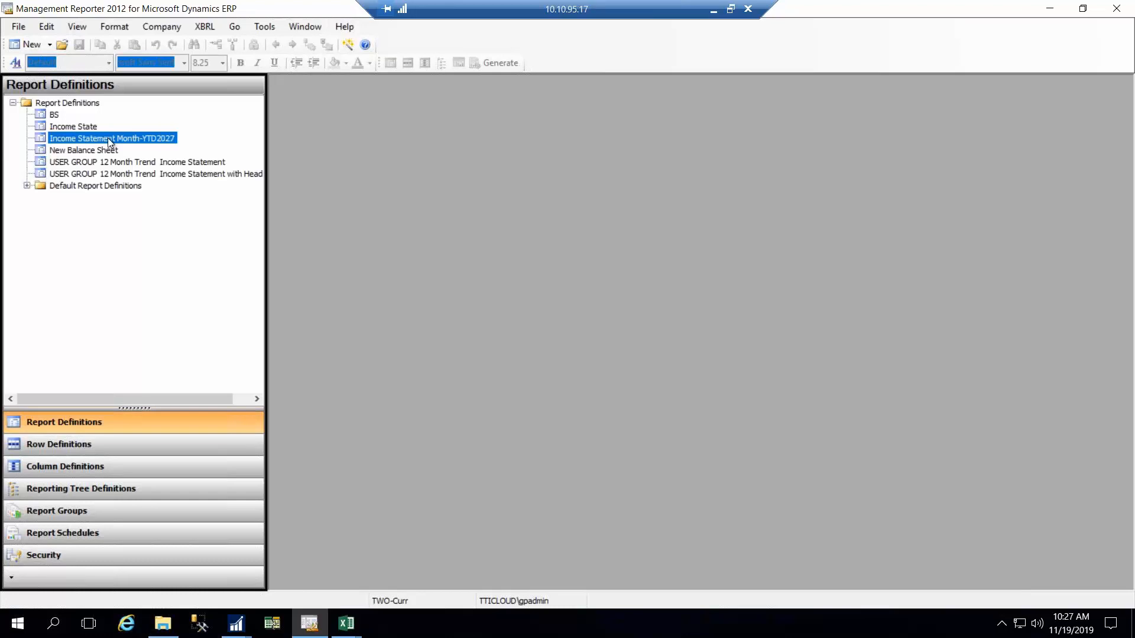
Step: Open the Income Statement Month-YTD2027 report definition and save a copy of it as Income Statement Month-YTD2028
right_click(106, 140)
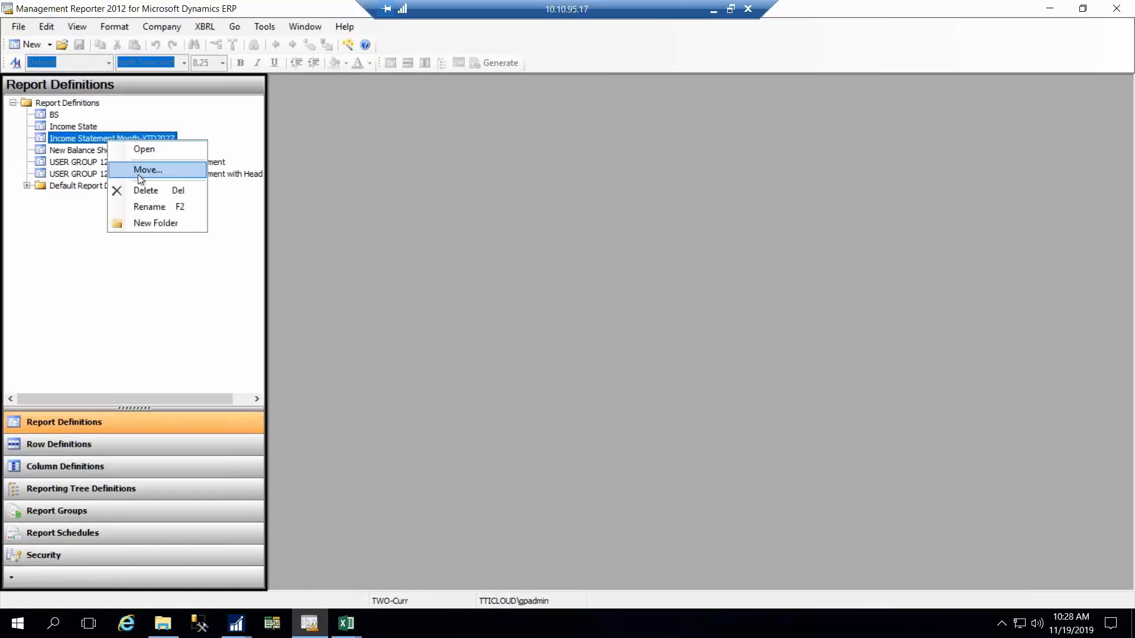
click(73, 140)
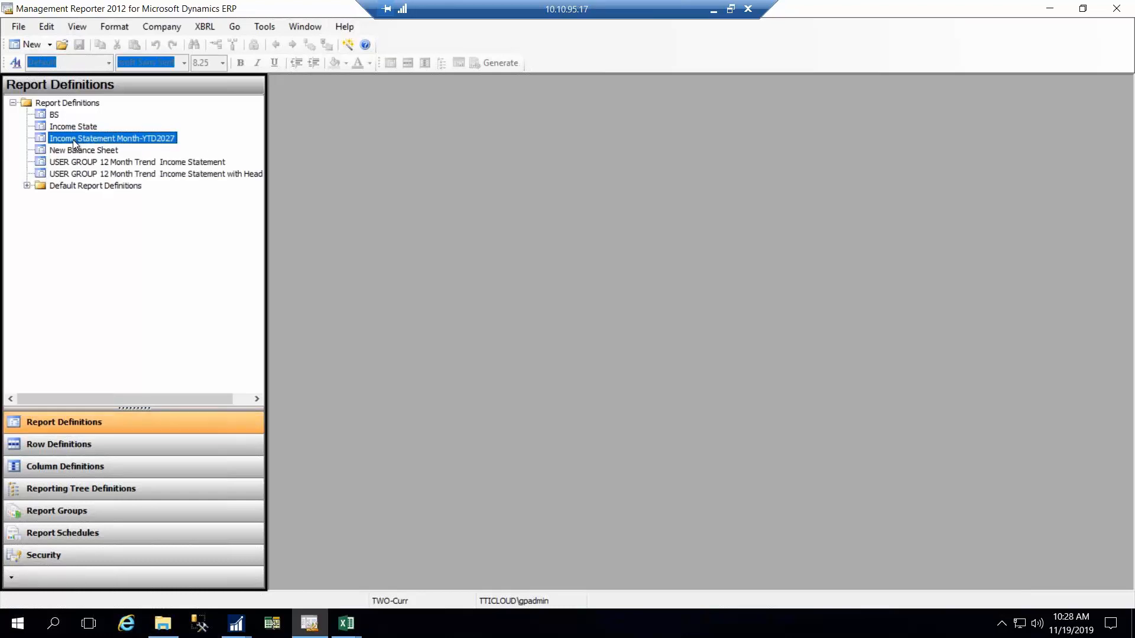
double_click(73, 139)
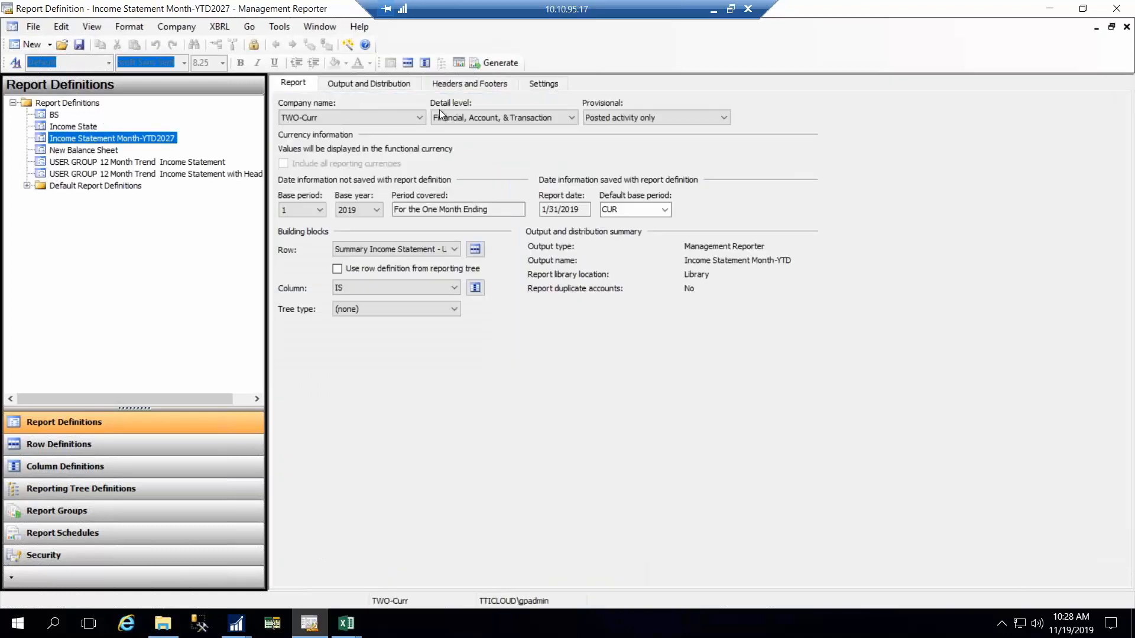
click(34, 27)
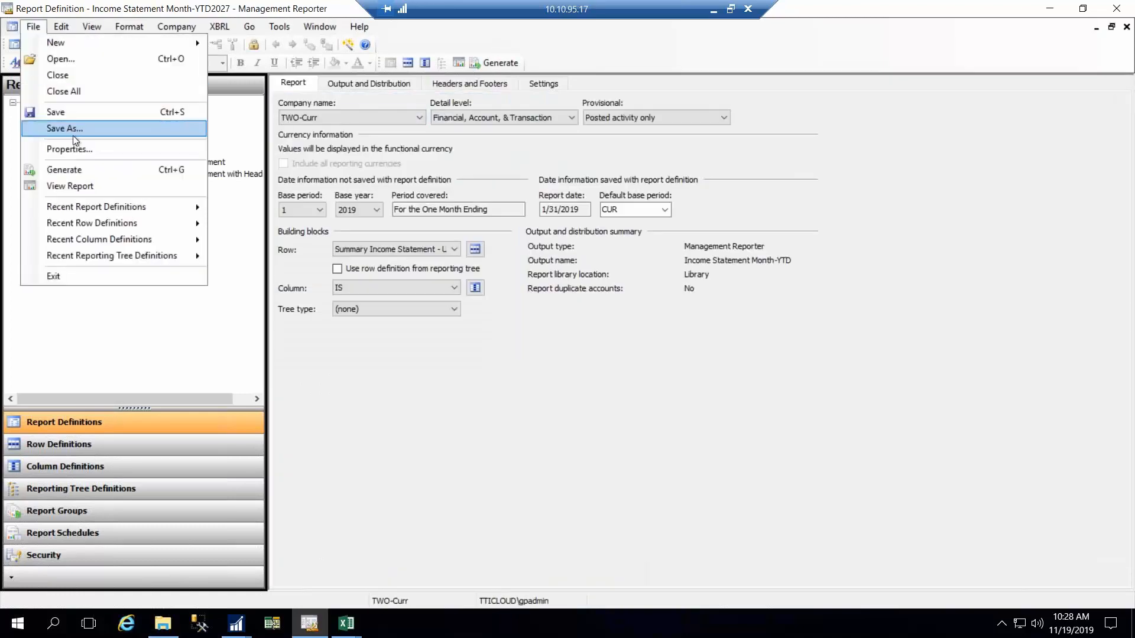
click(65, 125)
click(624, 287)
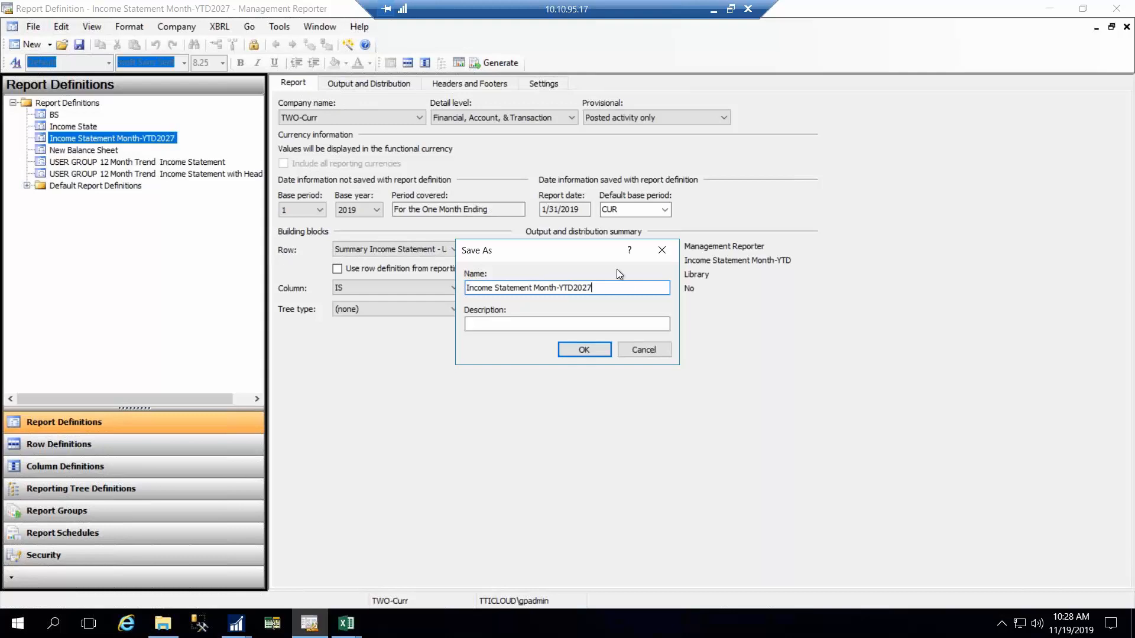
click(584, 351)
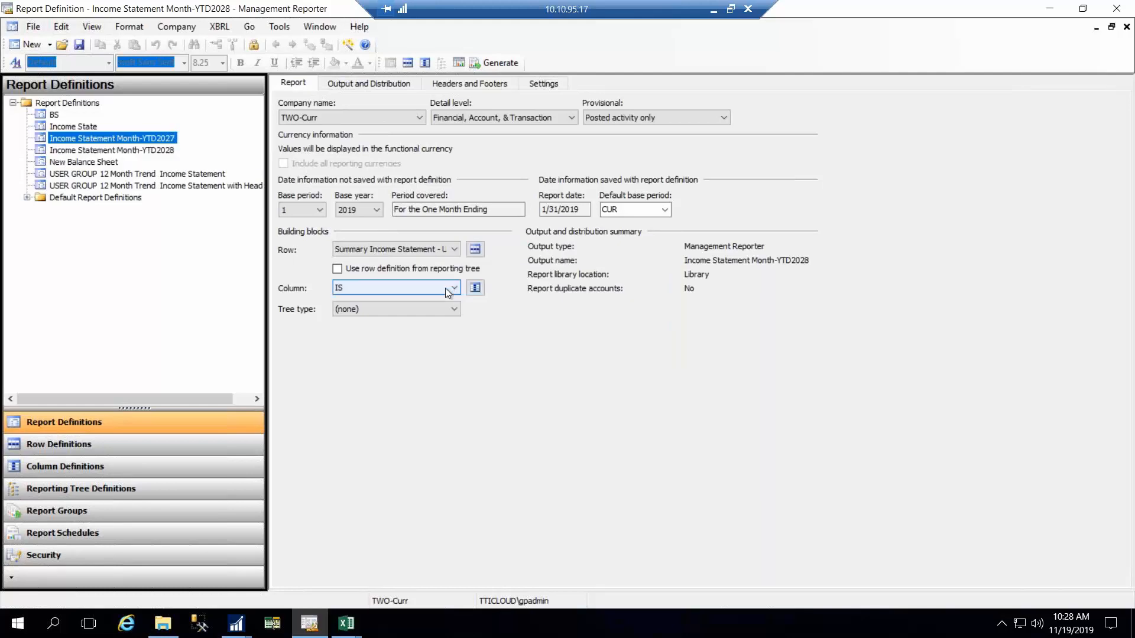
click(447, 289)
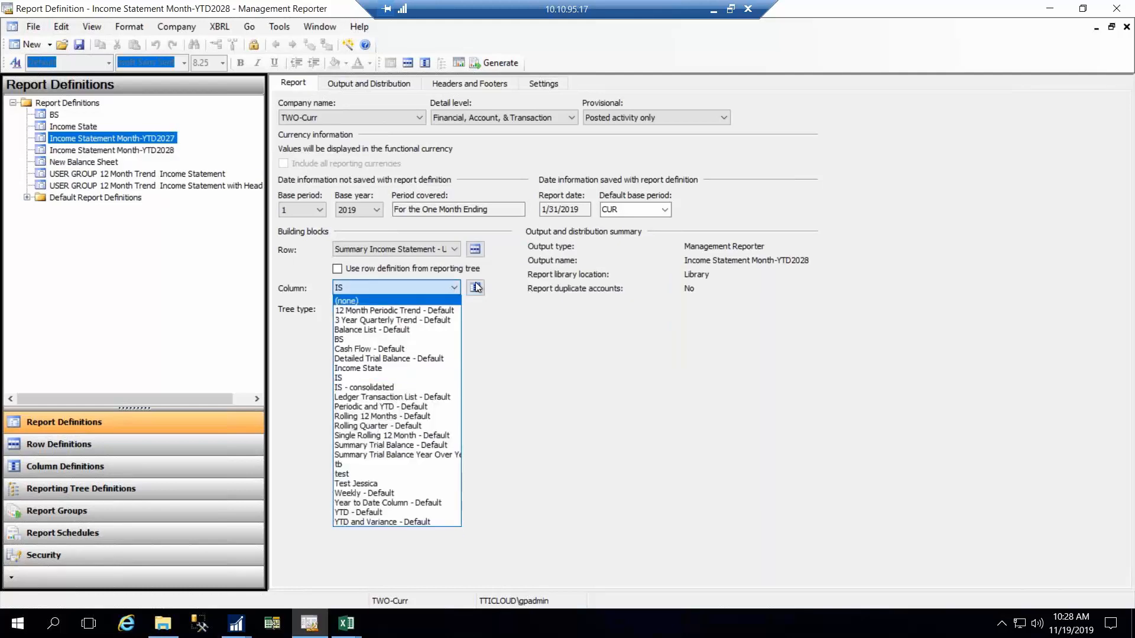
click(476, 288)
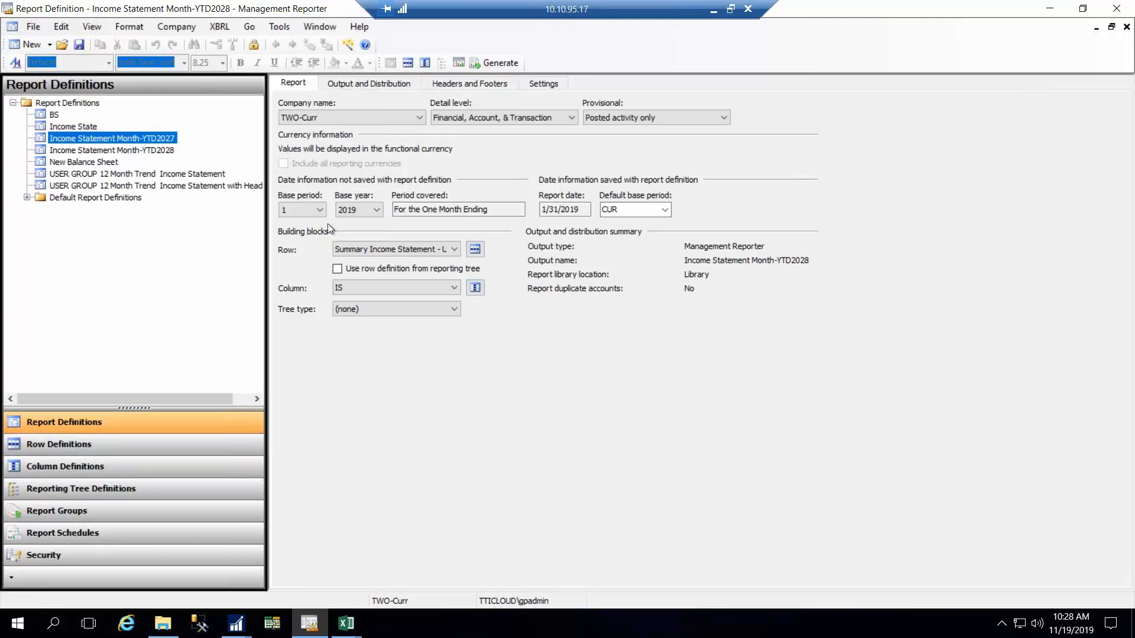
click(33, 27)
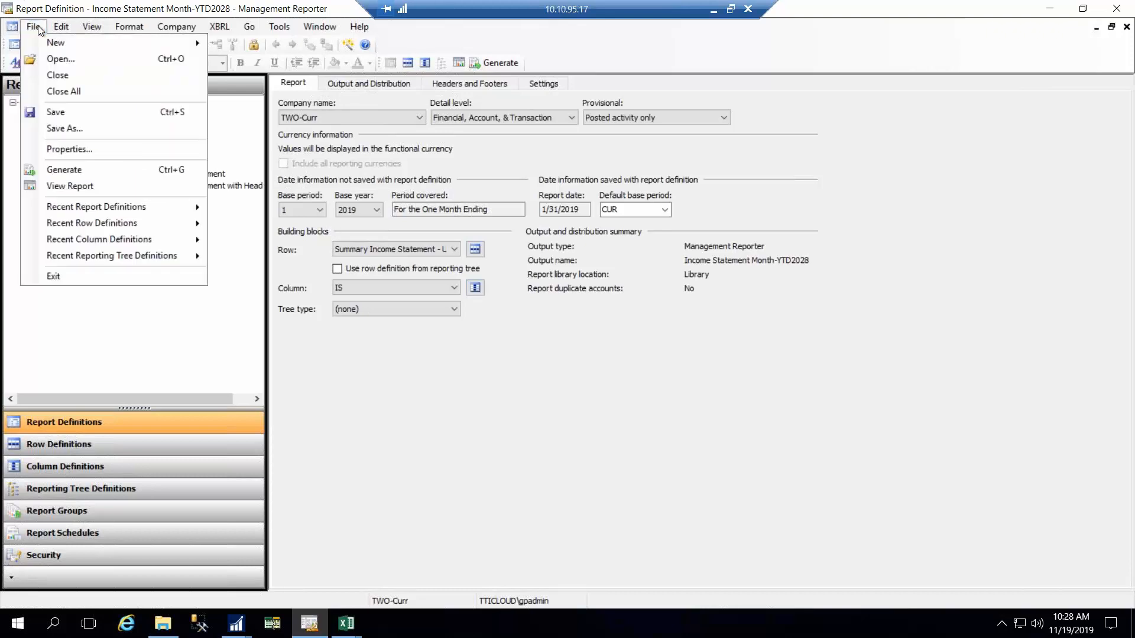
click(65, 129)
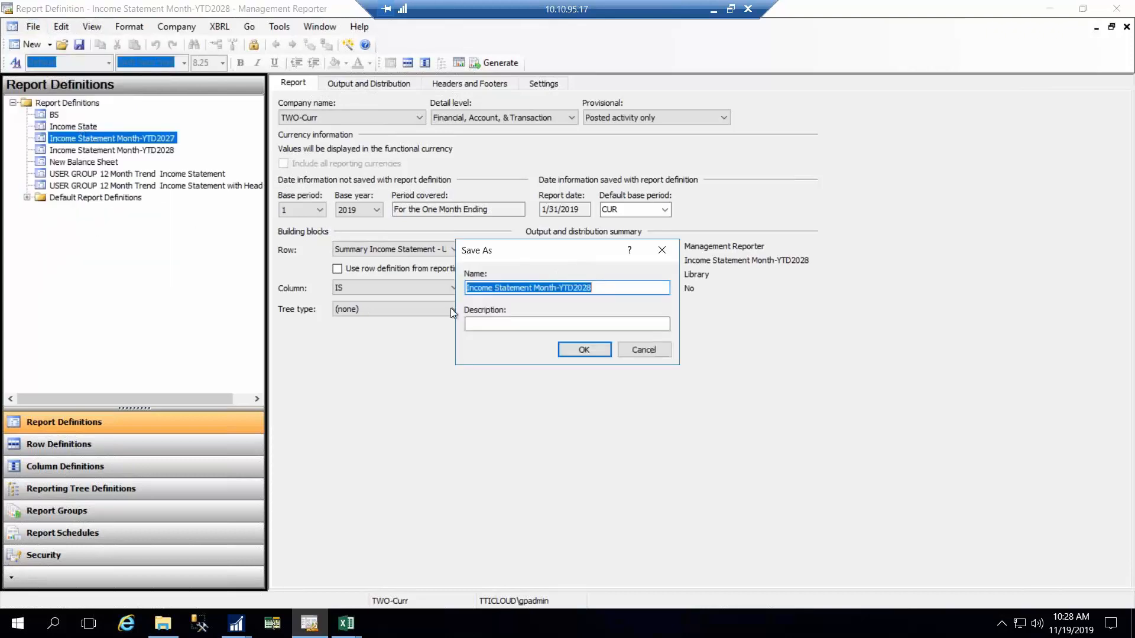
click(644, 353)
Step: Open the report's IS column definition, save a copy of it as IS 2027 and close the copy
click(475, 288)
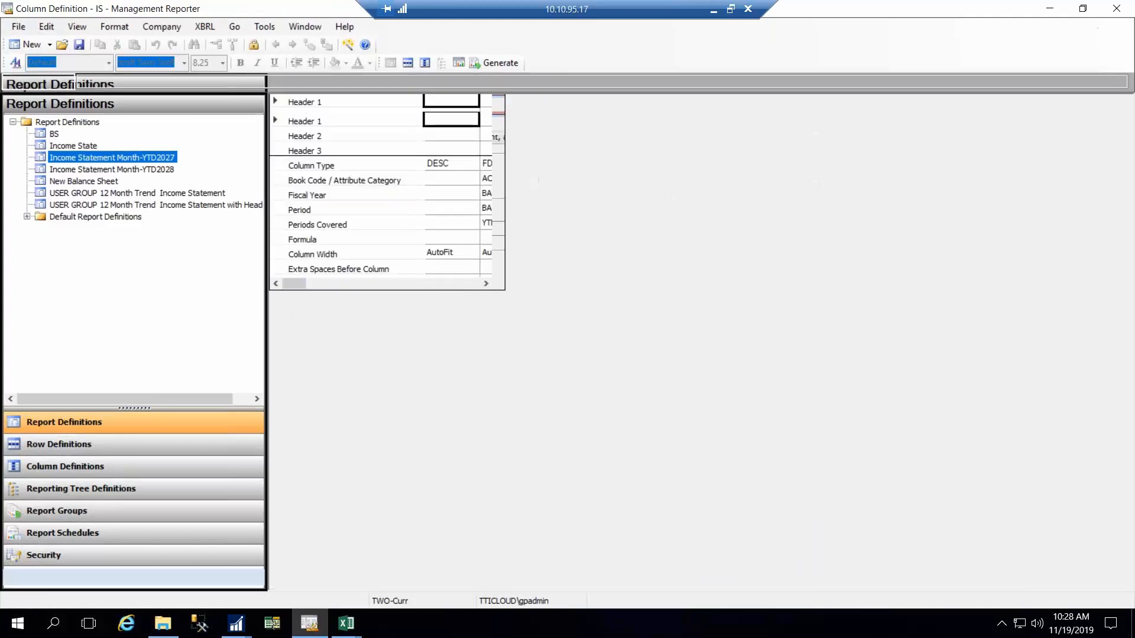
click(32, 27)
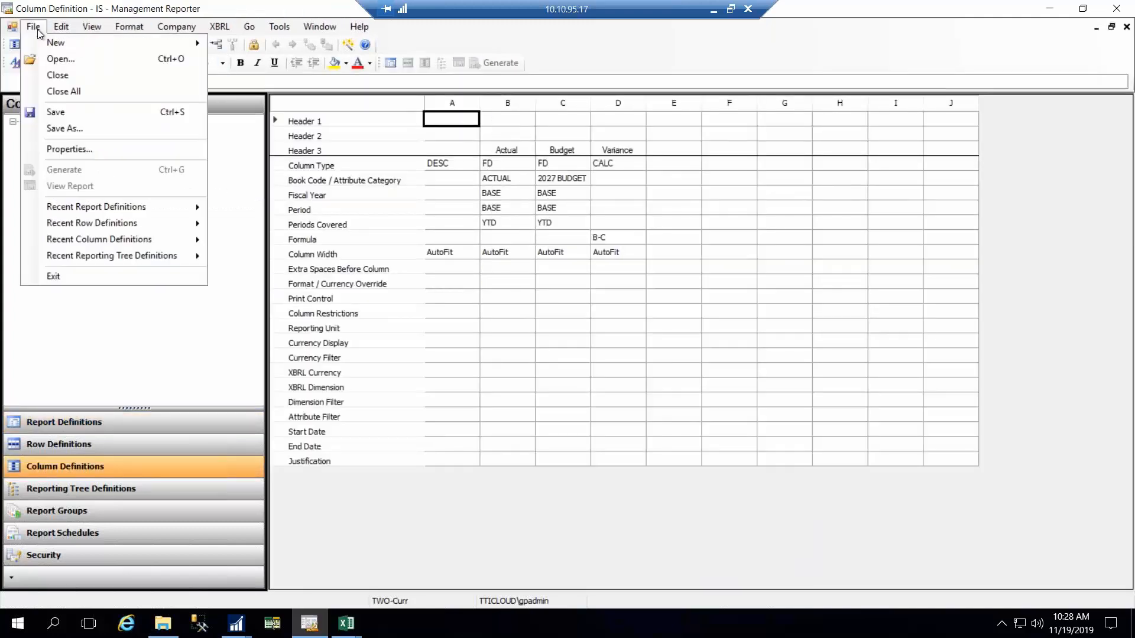
click(385, 161)
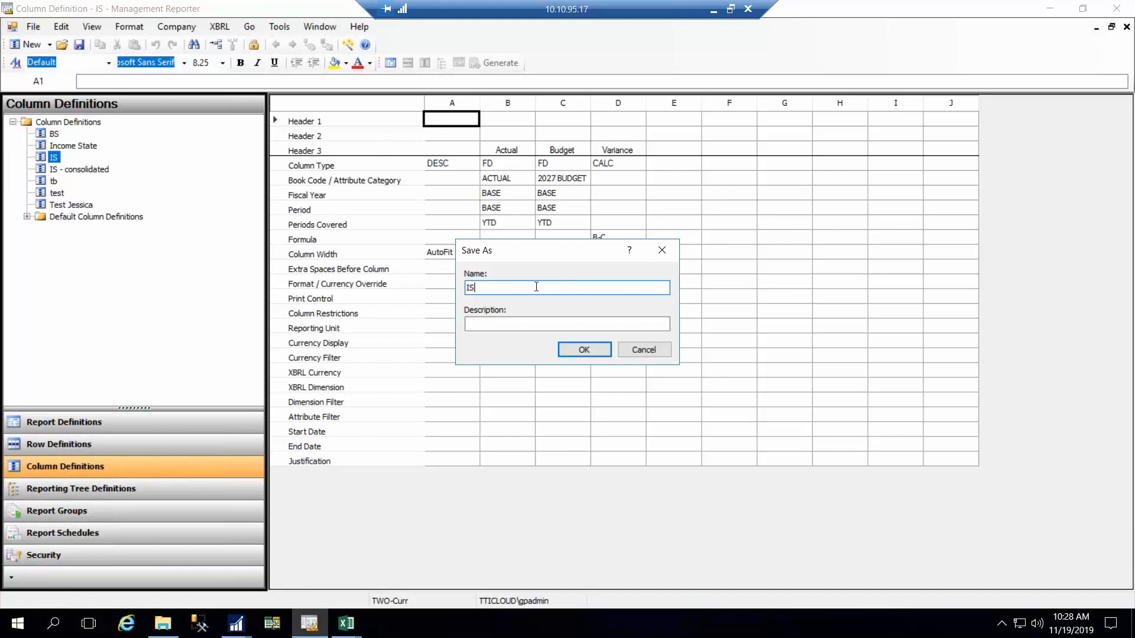
text(2027)
click(584, 350)
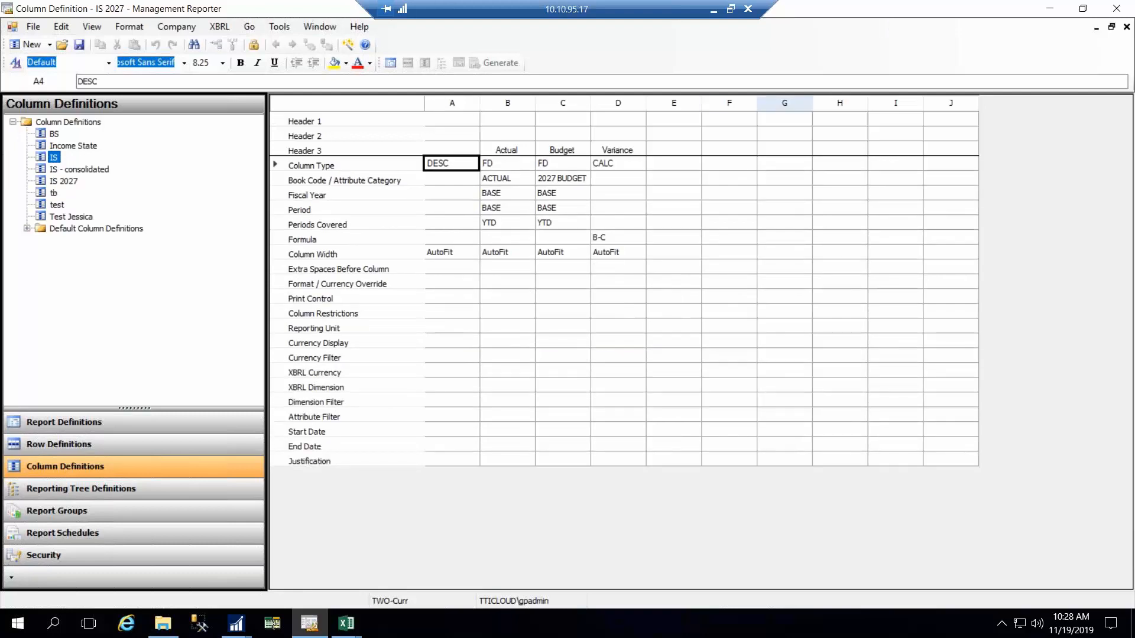
click(1126, 26)
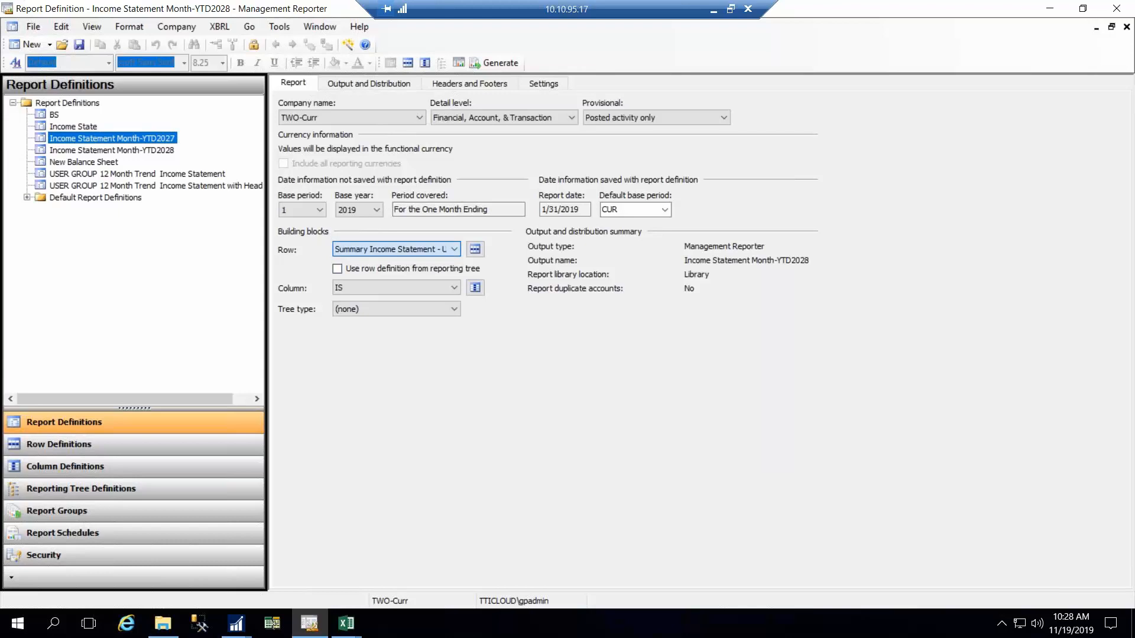
Step: Assign the IS 2027 column definition to the open Income Statement Month-YTD2028 report and select that report in the definitions list
click(389, 288)
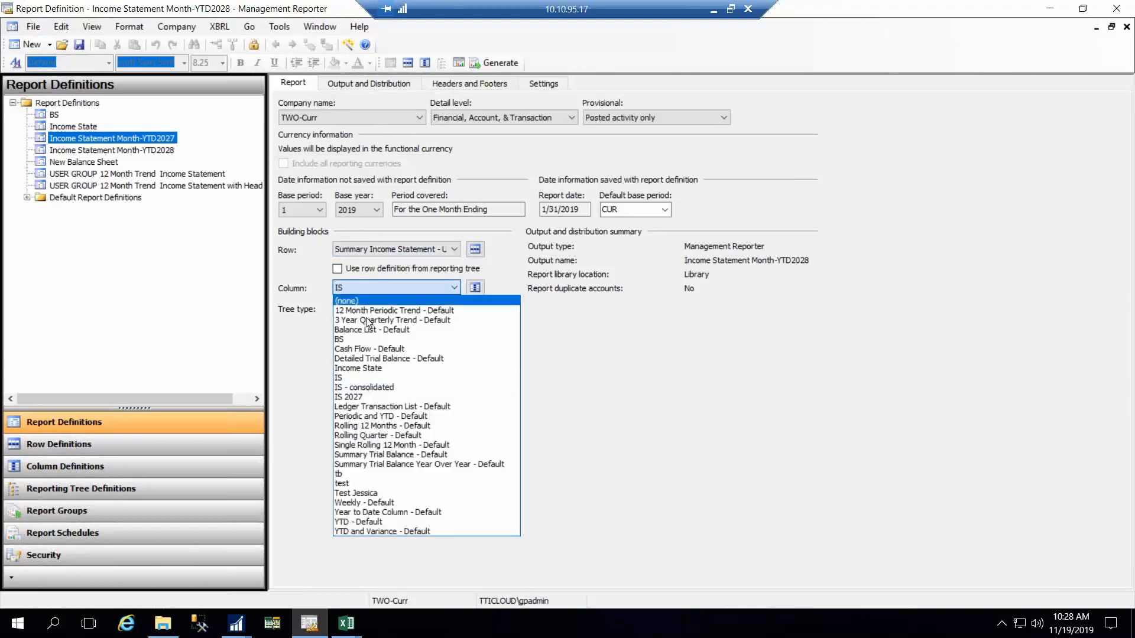
click(360, 398)
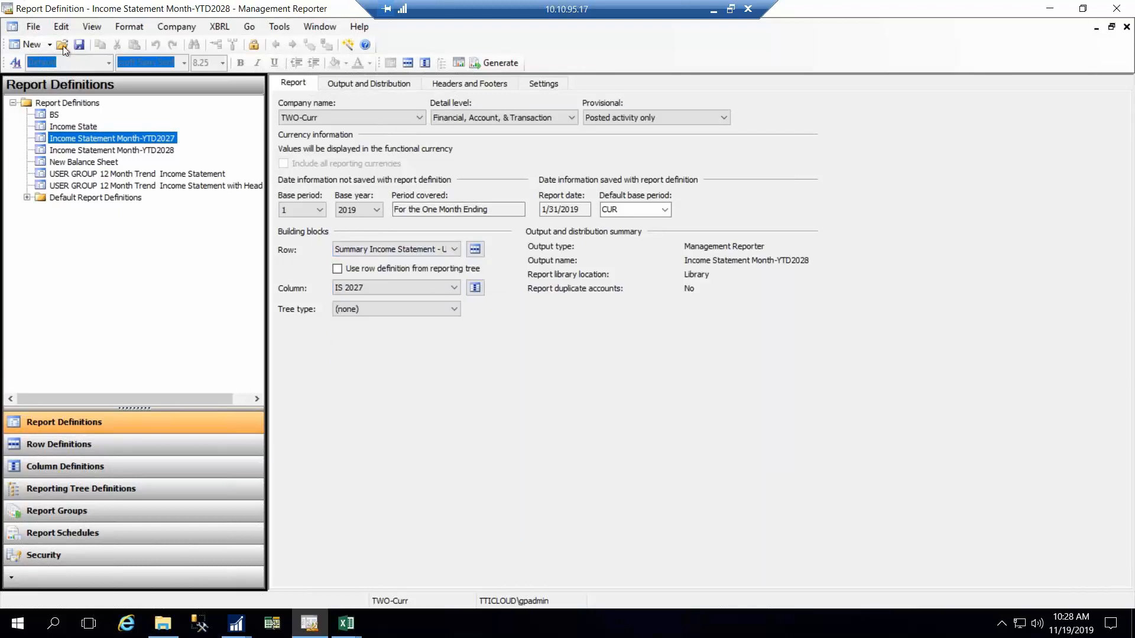
click(156, 152)
Step: Check the Budget column's book code in the IS 2027 column definition, close it and select Income Statement Month-YTD2027 in the definitions list
click(475, 289)
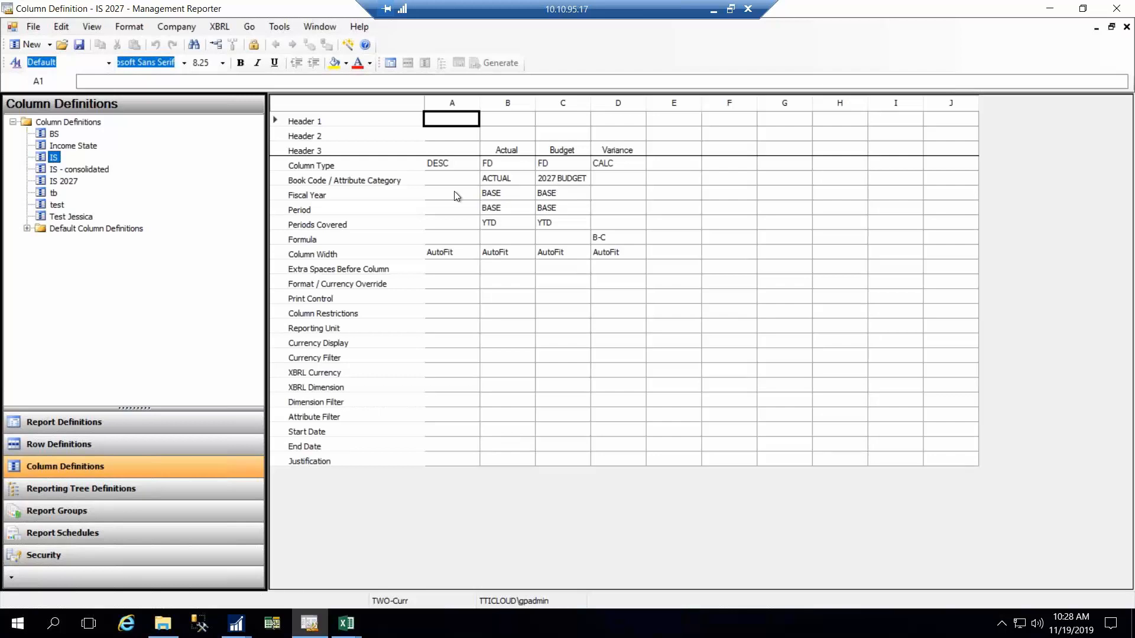
click(569, 180)
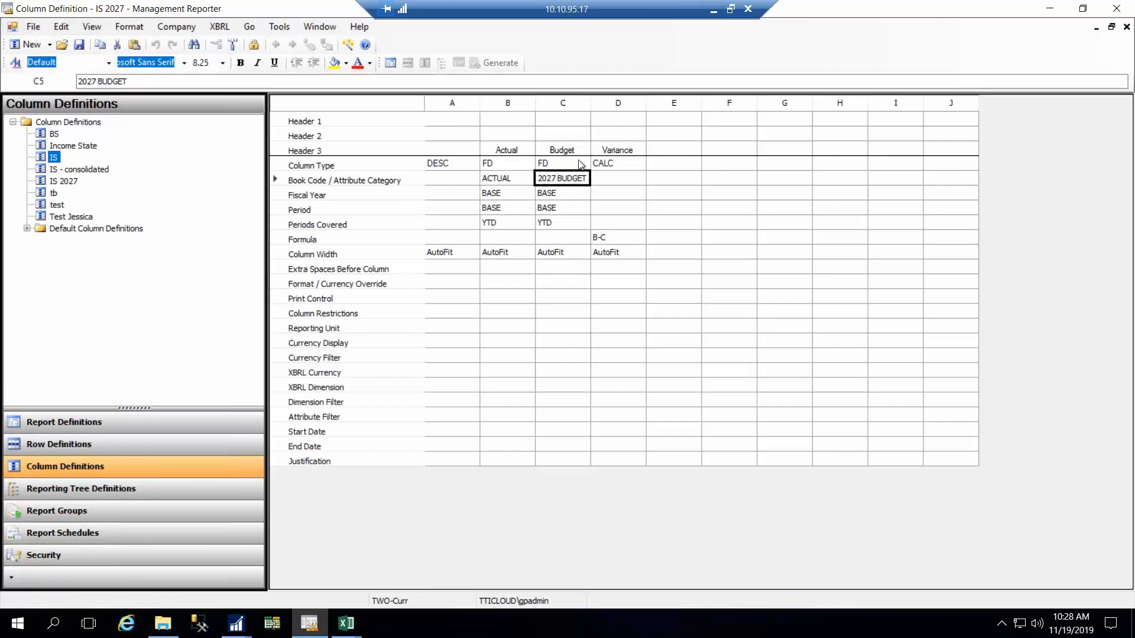
click(1126, 28)
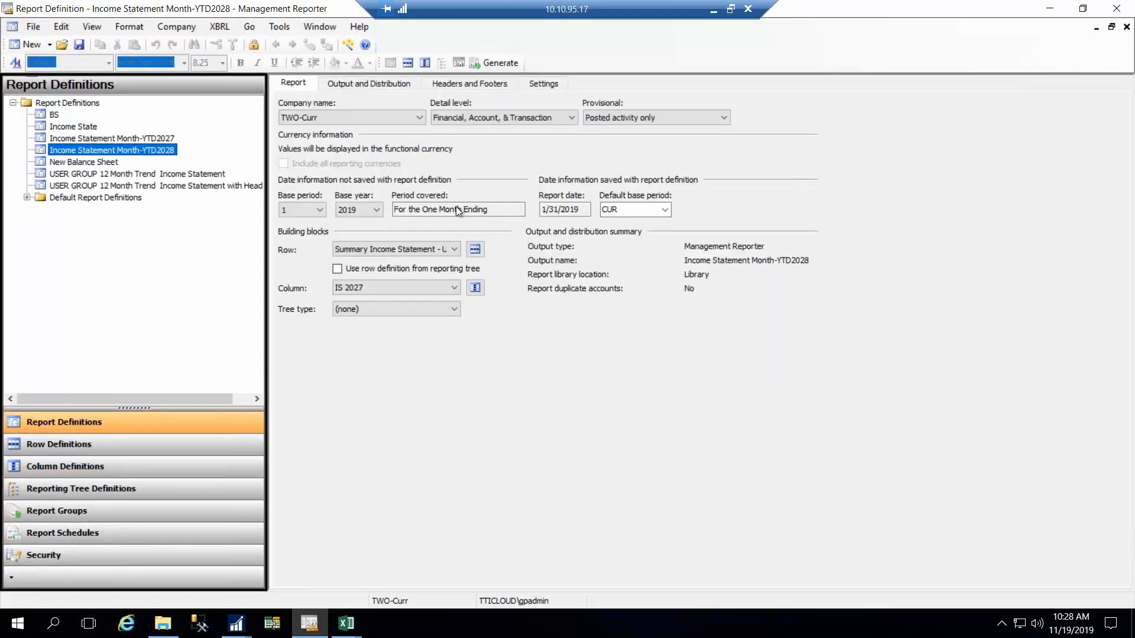
click(153, 138)
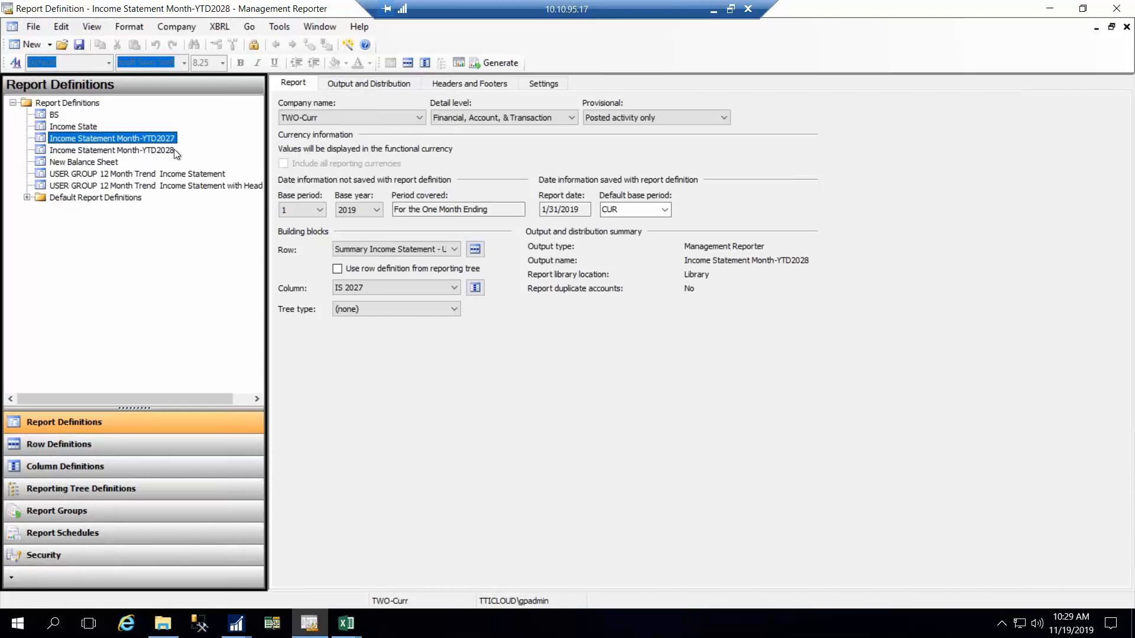
Step: Set the Budget column's book code to BUDGET 2005 in the report's IS 2027 column definition, save and close it, and list the report's base years
click(476, 288)
click(554, 181)
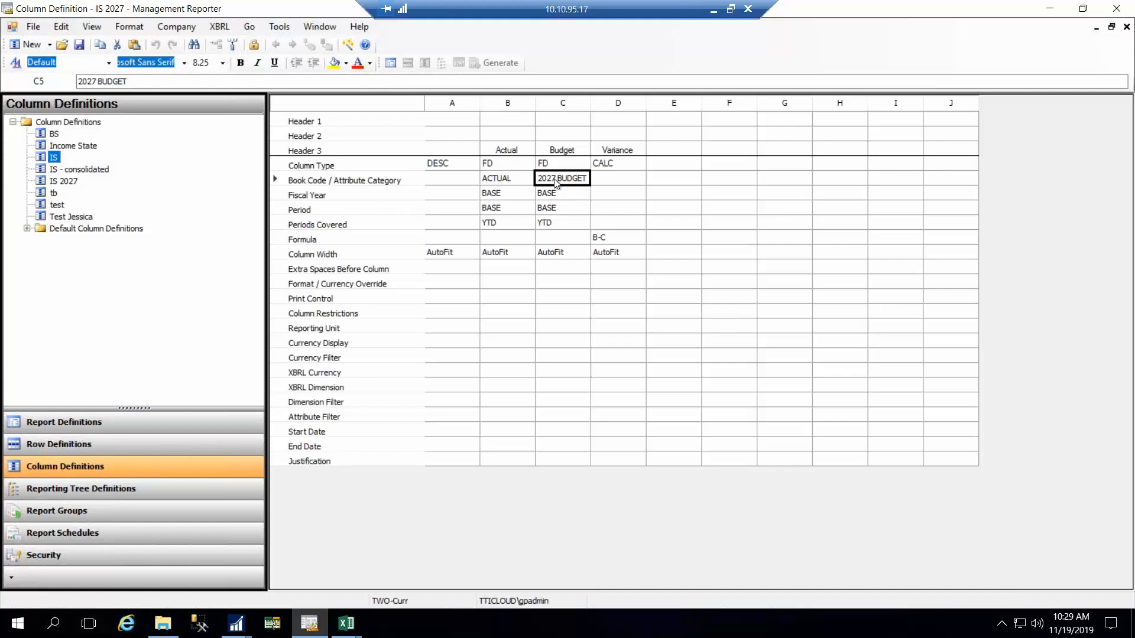
click(555, 183)
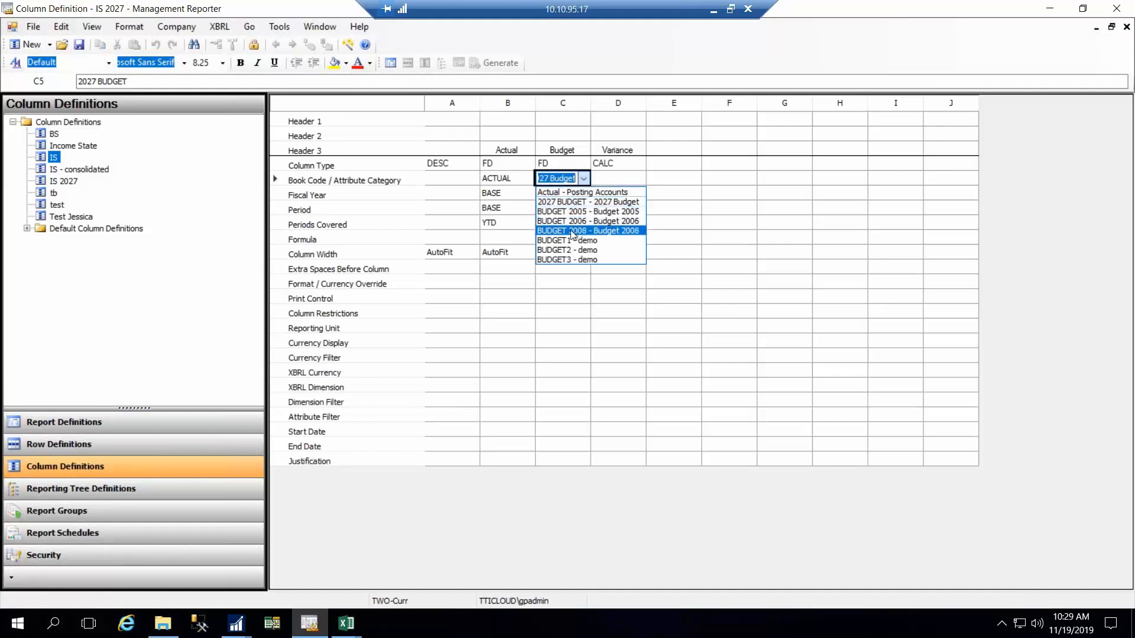
click(576, 211)
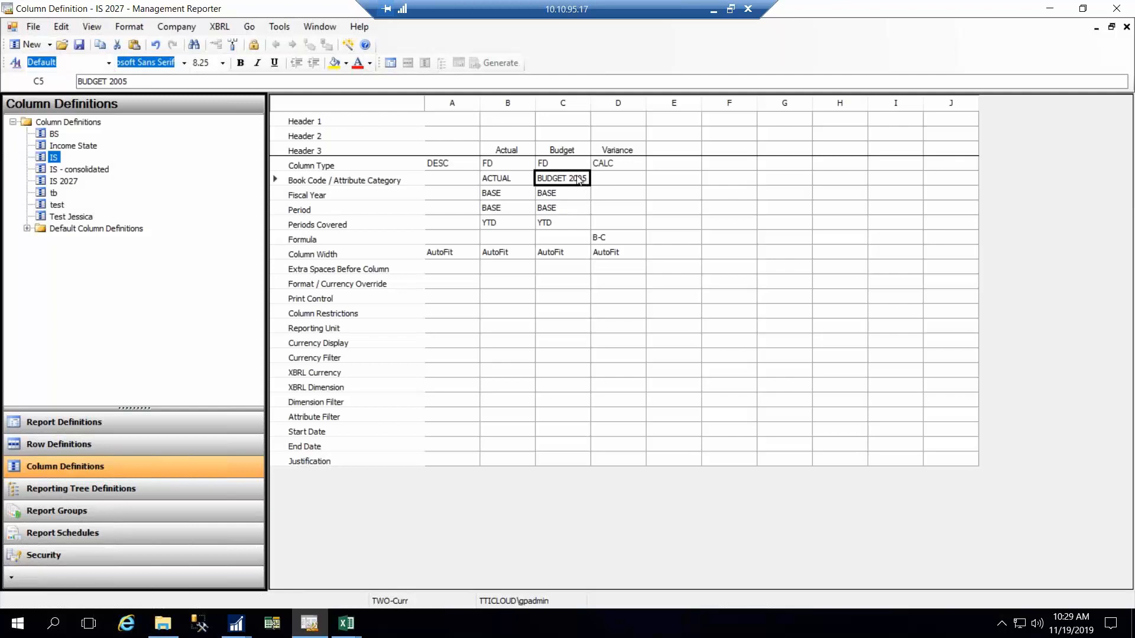
click(1126, 26)
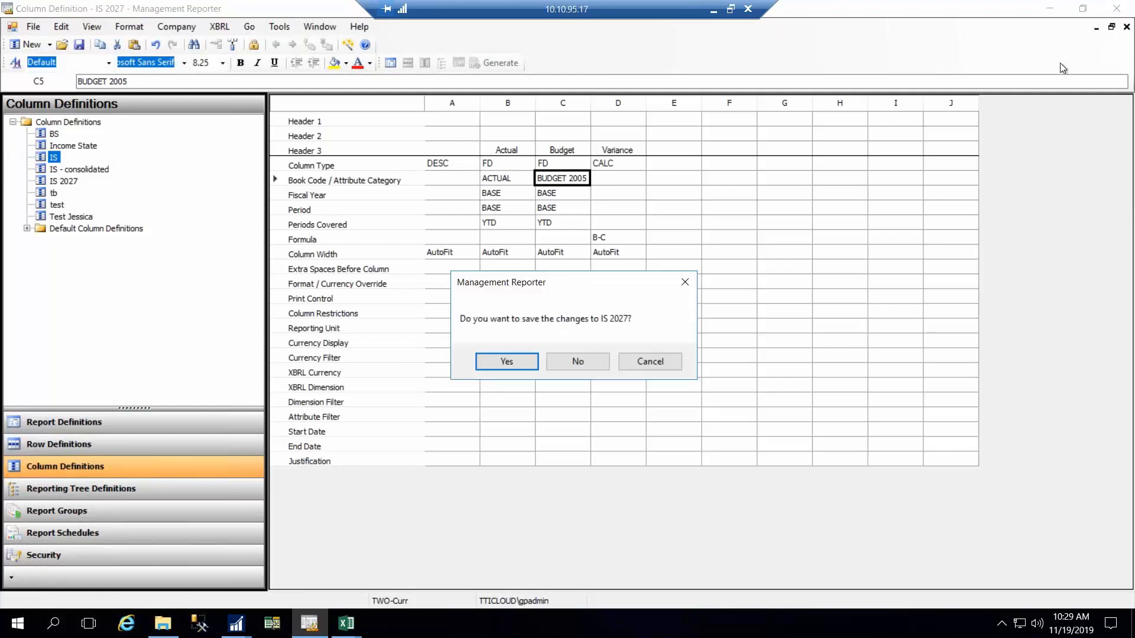
click(508, 363)
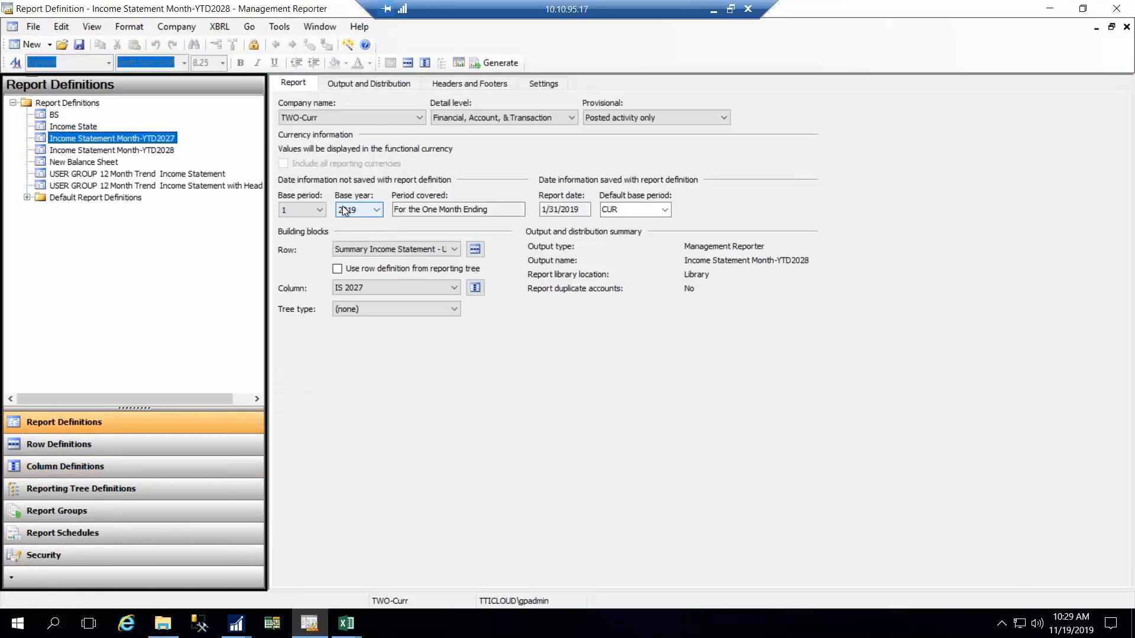
click(366, 211)
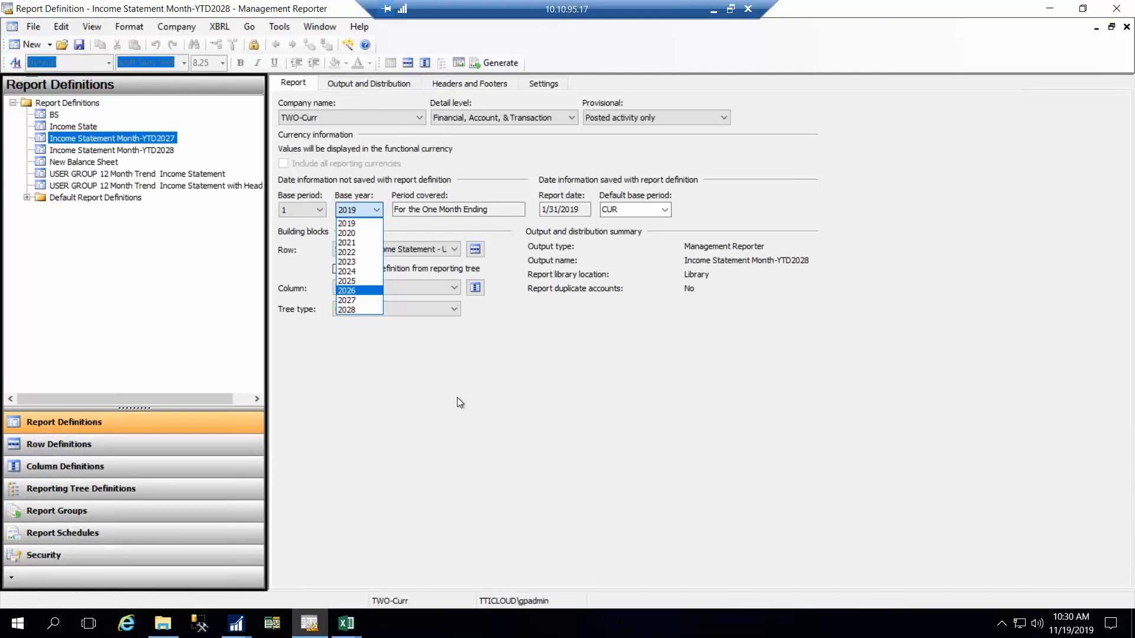
Step: Switch to the PowerPoint presentation, run the slide show from the first slide past the agenda, and end the show
click(716, 12)
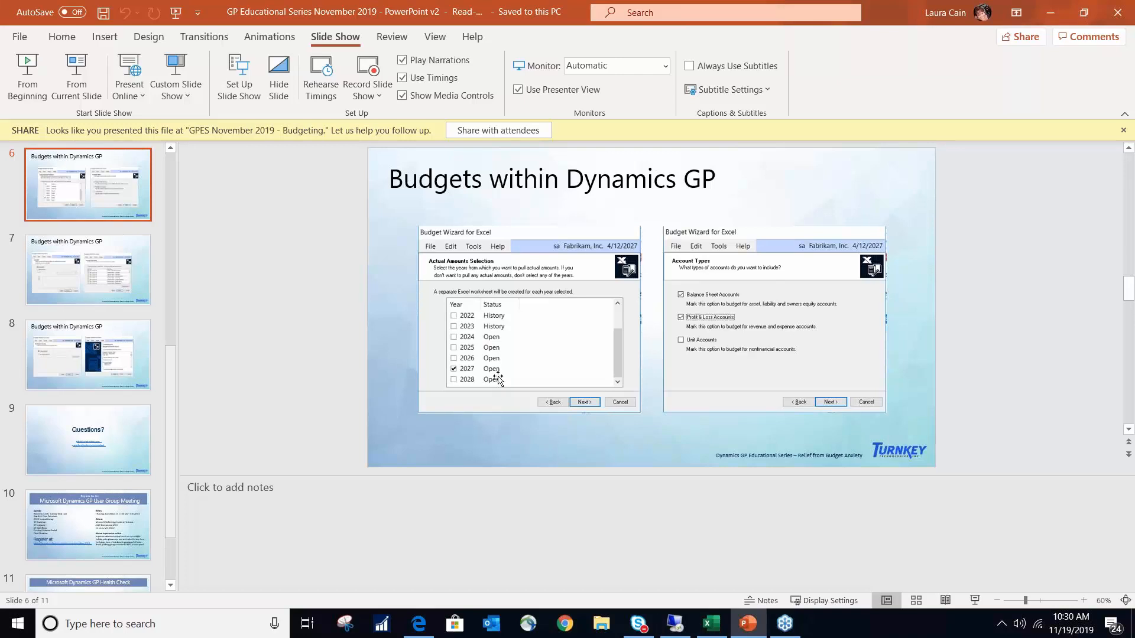
click(526, 343)
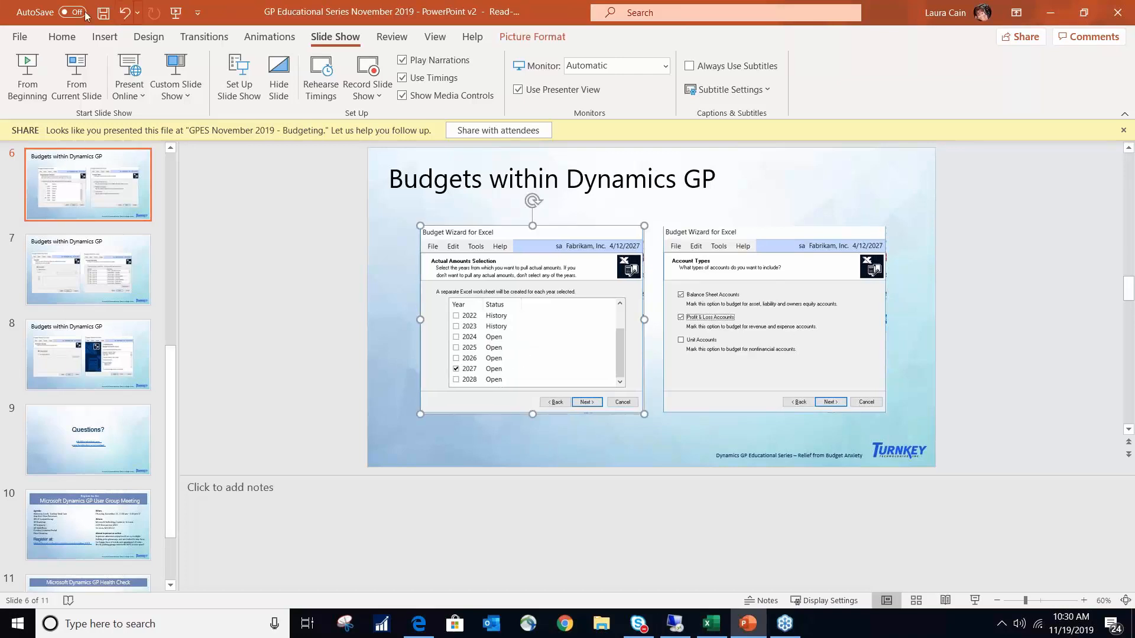
click(27, 83)
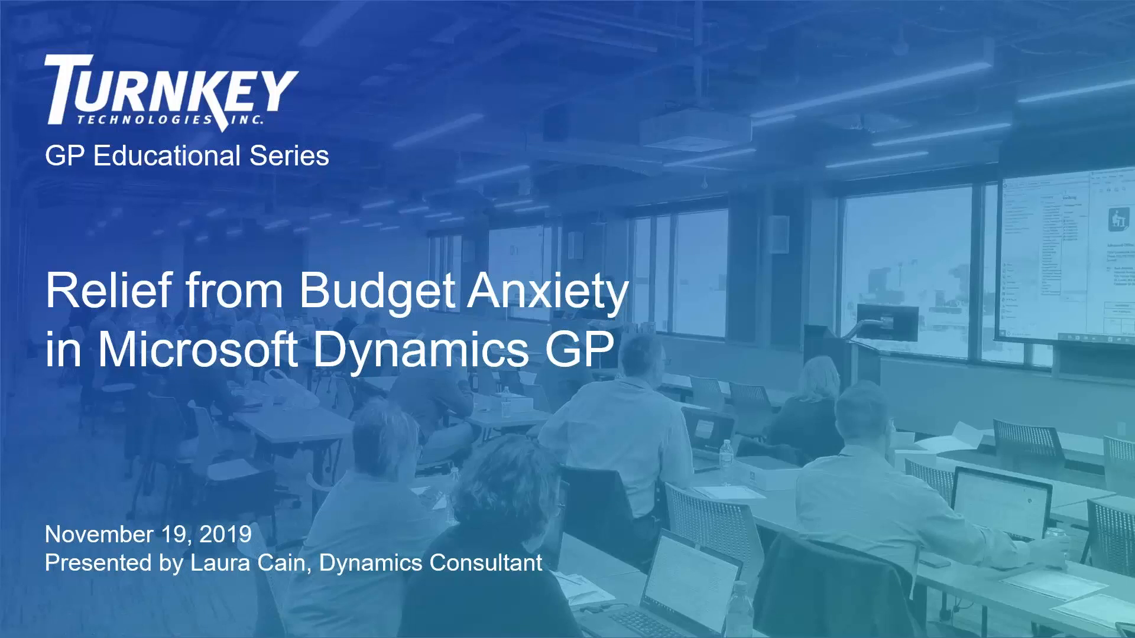
click(616, 98)
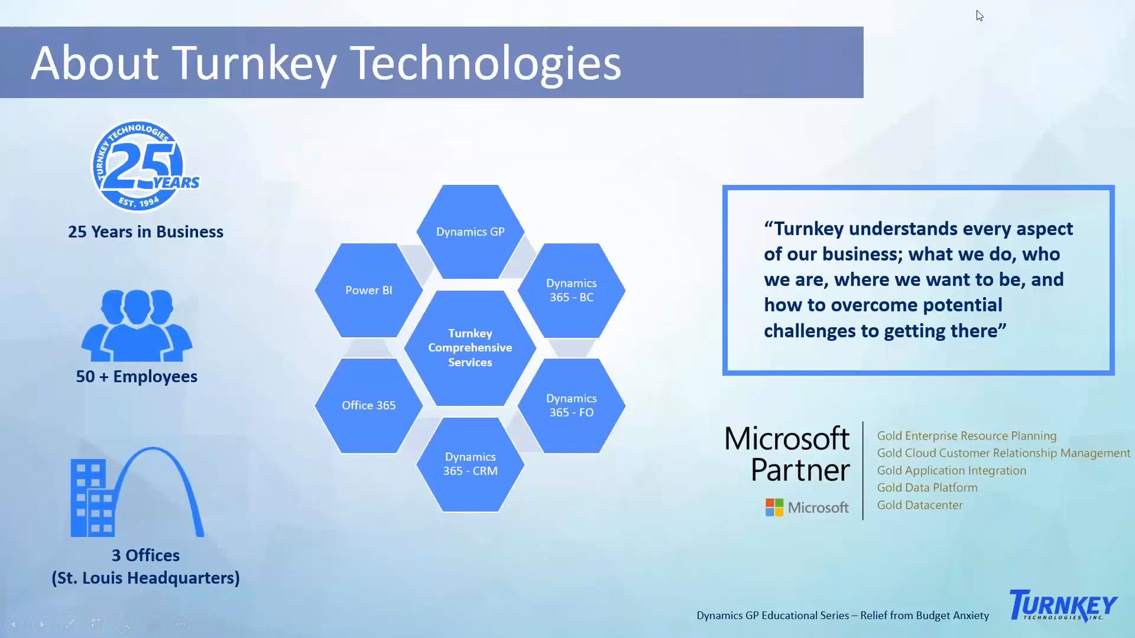
click(1025, 149)
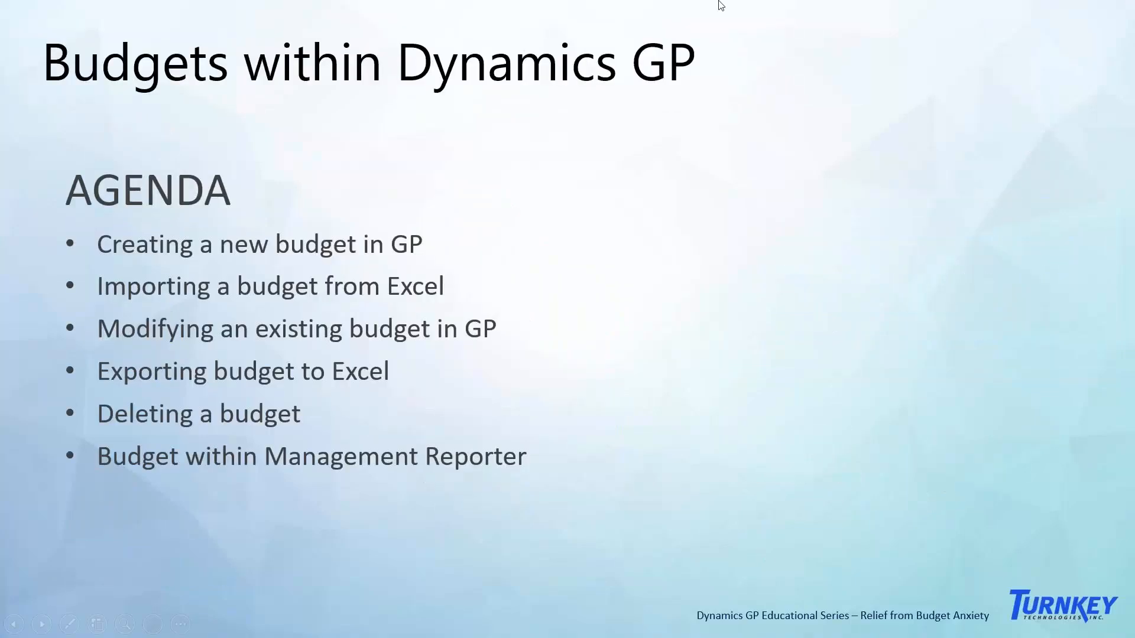
click(722, 6)
right_click(731, 5)
click(777, 307)
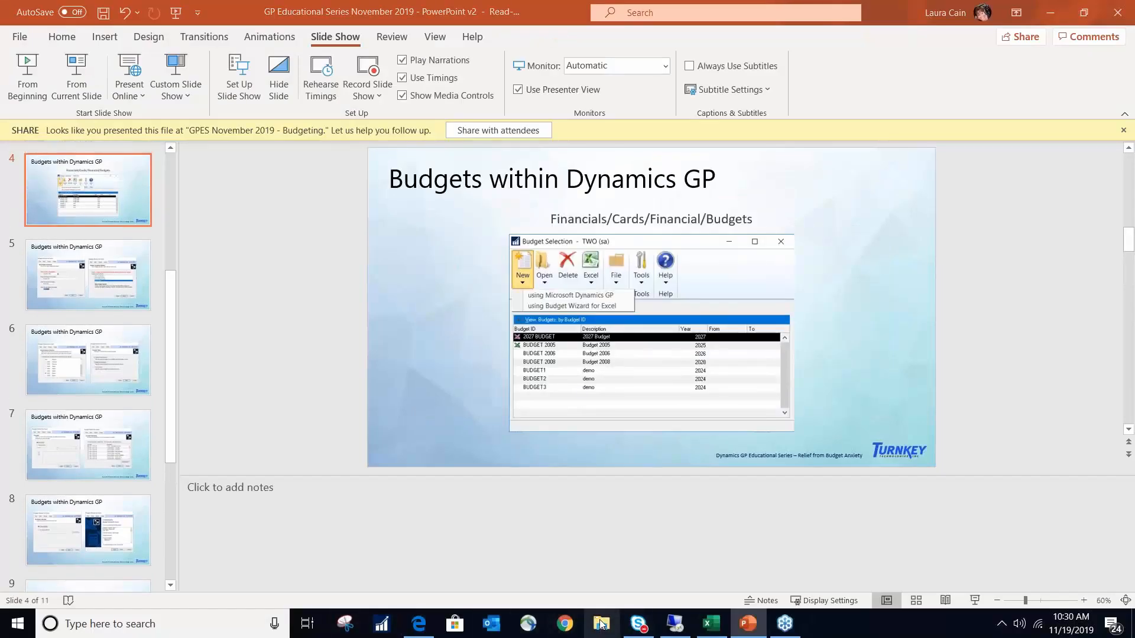
Step: Return to the remote session, open the budget2 workbook from the recent files and look through its BUDGET3 sheet
click(601, 624)
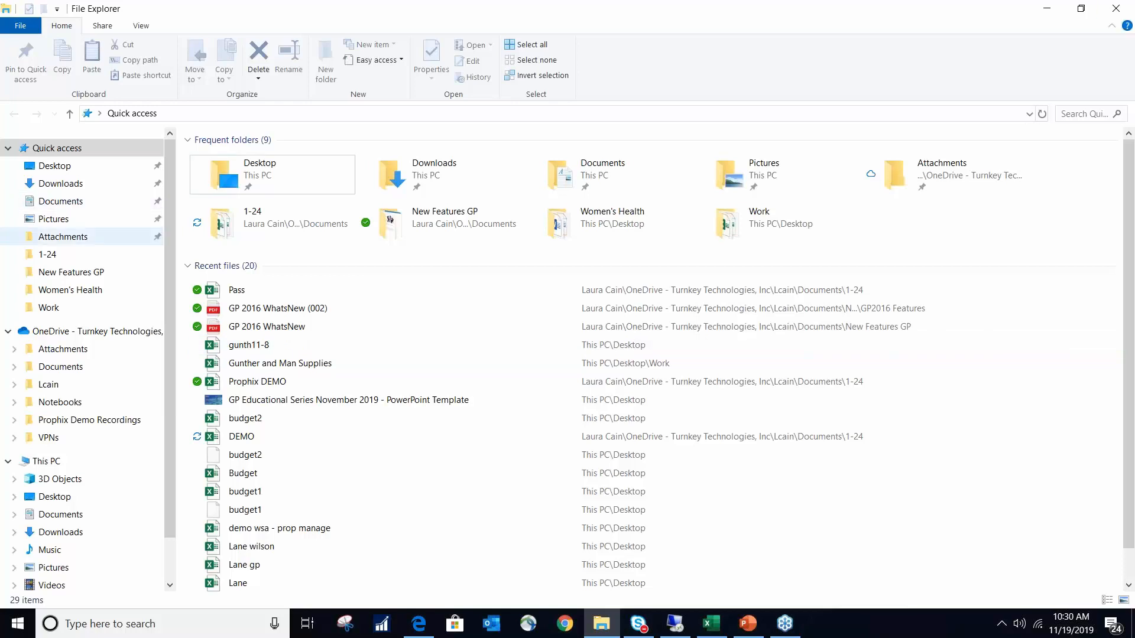
click(1046, 6)
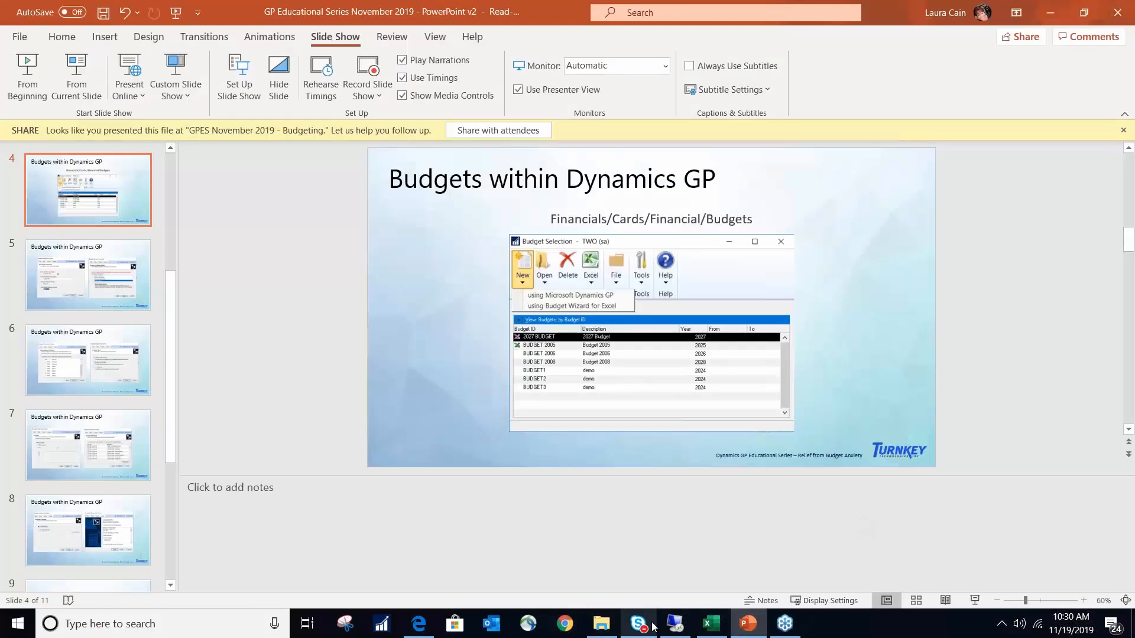
click(675, 624)
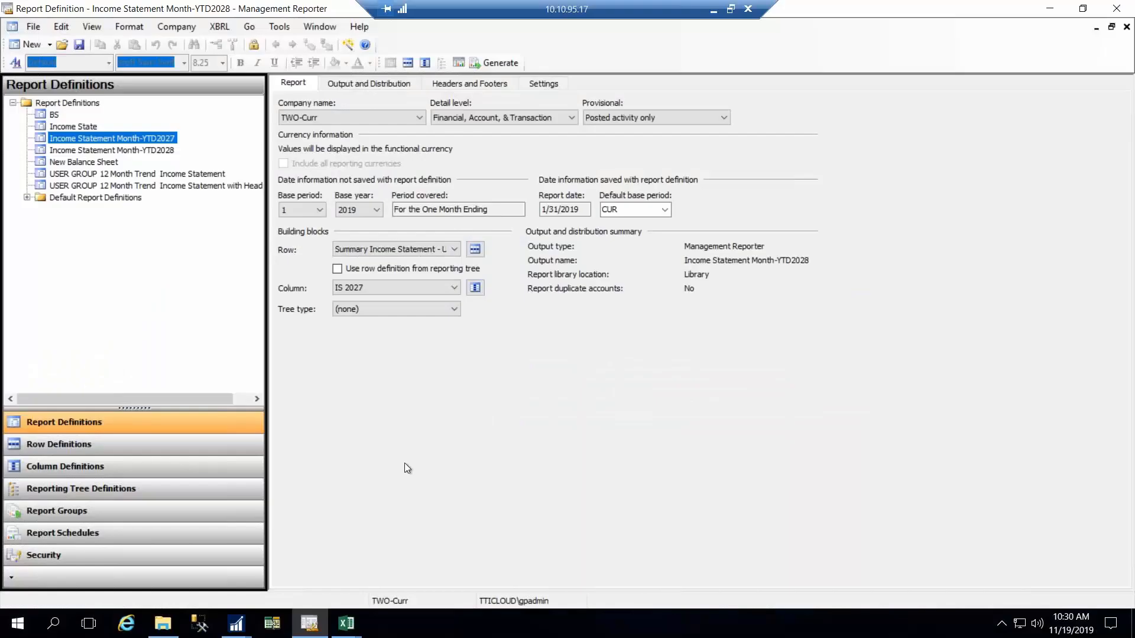
click(163, 623)
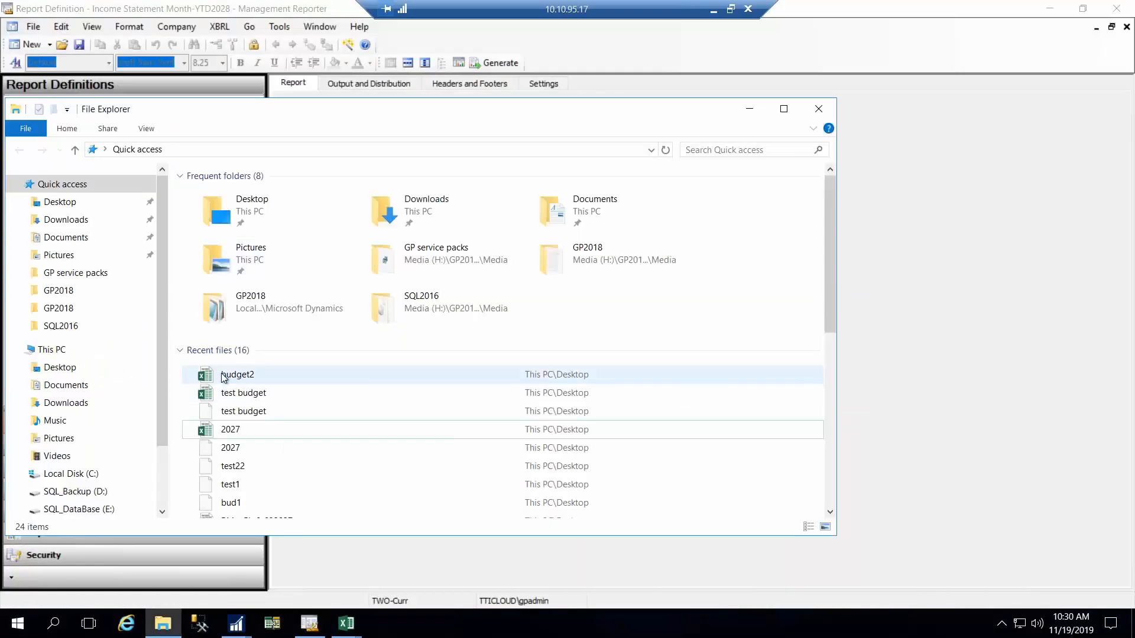
double_click(226, 379)
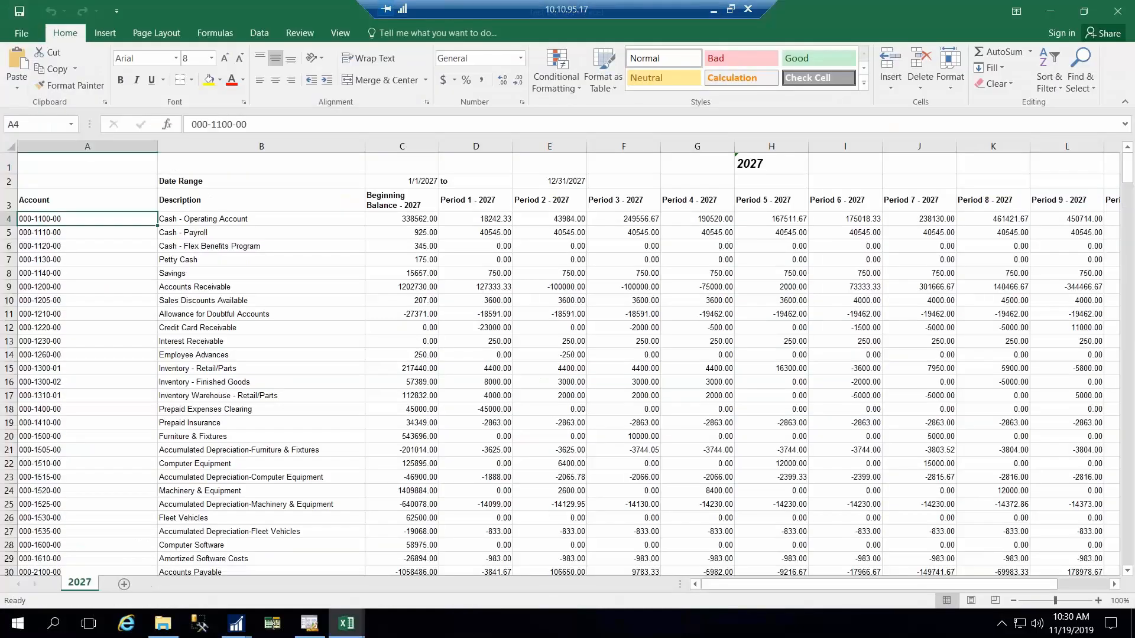
click(440, 411)
scroll(503, 375, down, 3)
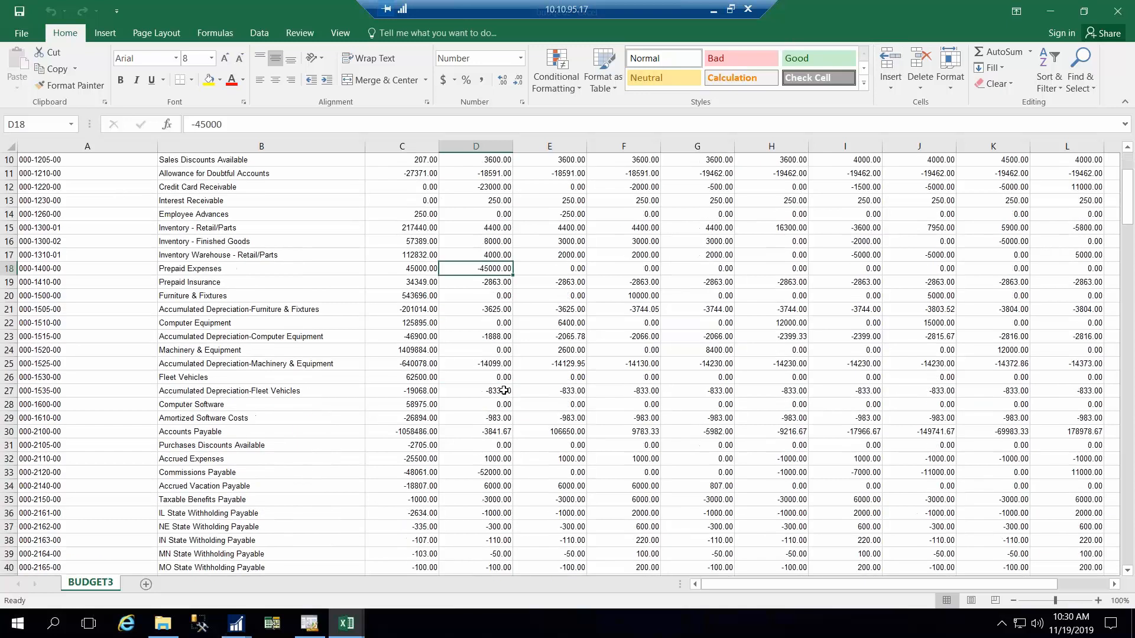
scroll(509, 382, down, 1)
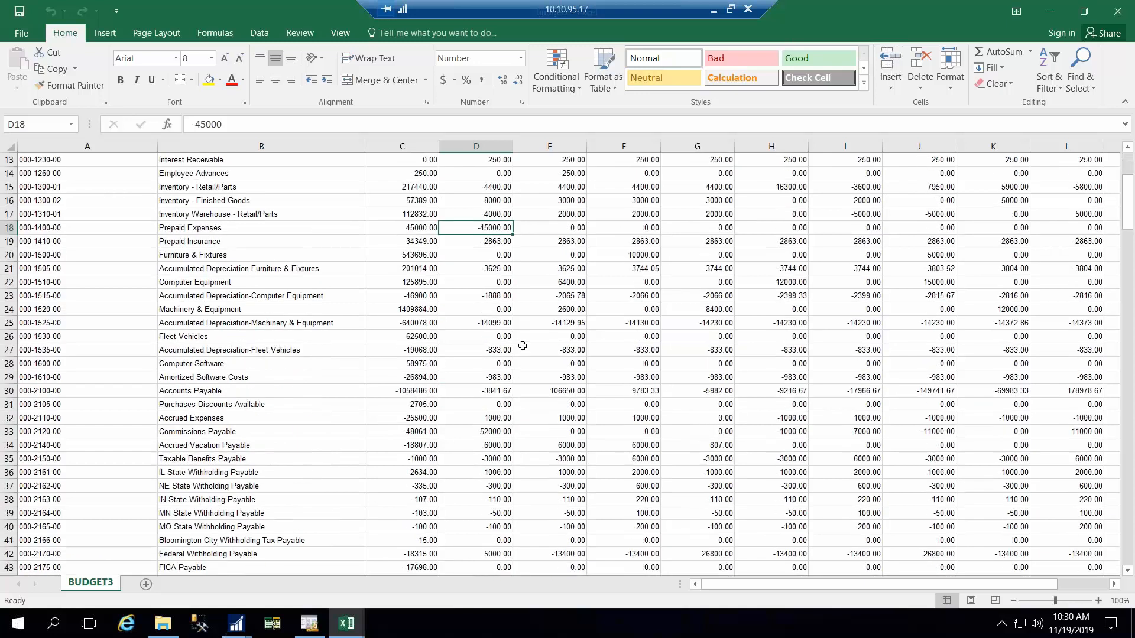
scroll(514, 345, up, 4)
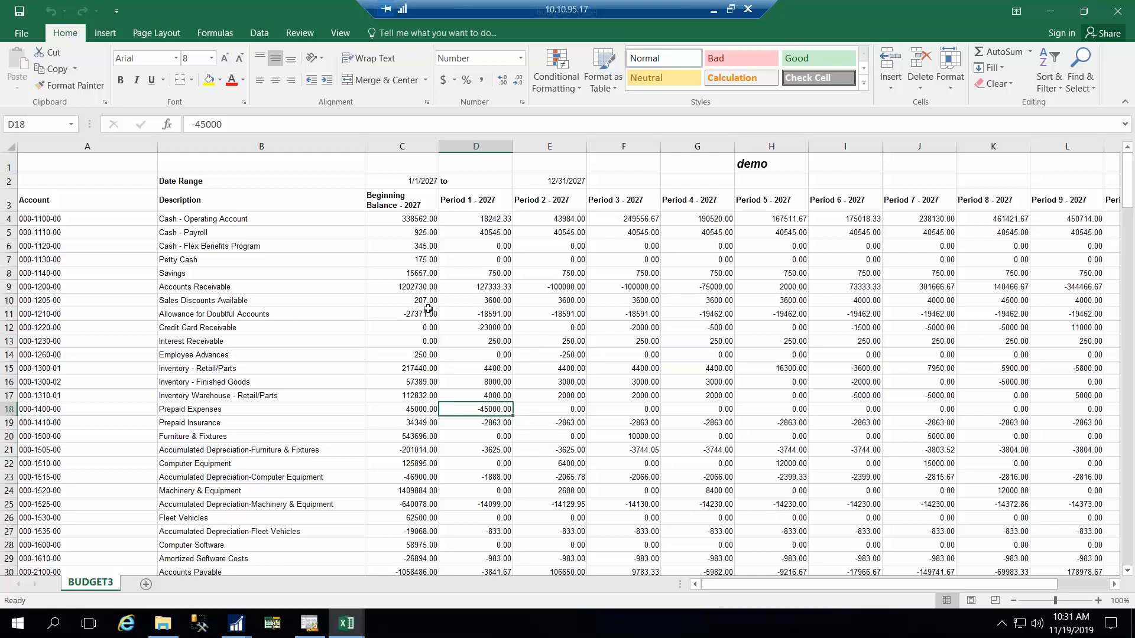
Step: Copy the Period 1 and Period 2 amounts in D4:E24, view the Paste Special options and cancel the paste
click(490, 291)
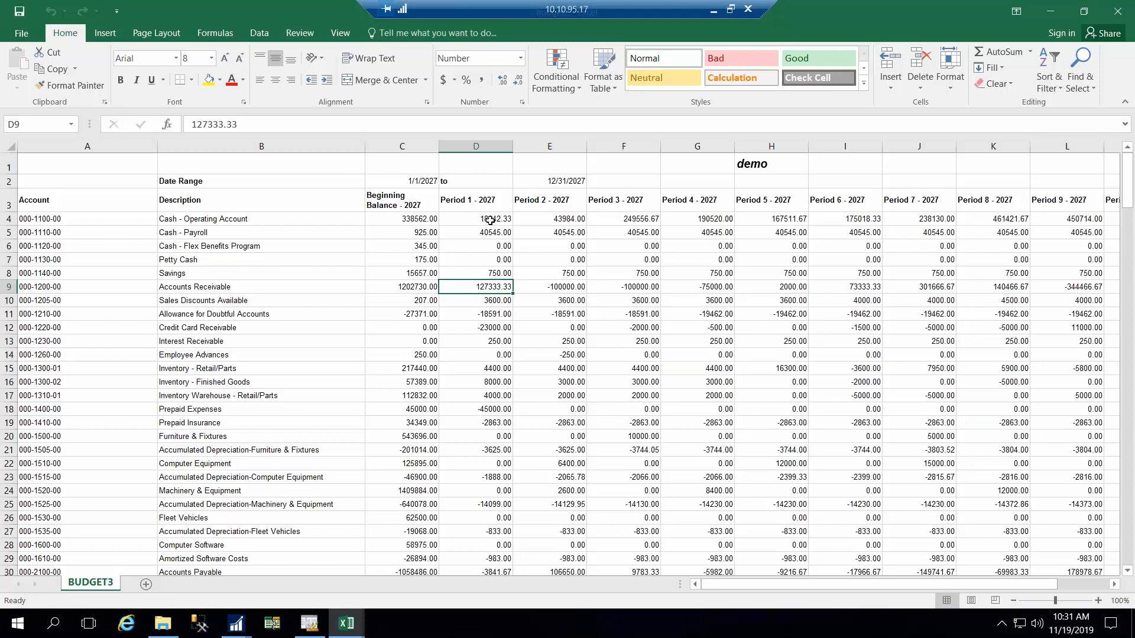
drag(489, 220, 543, 493)
right_click(542, 493)
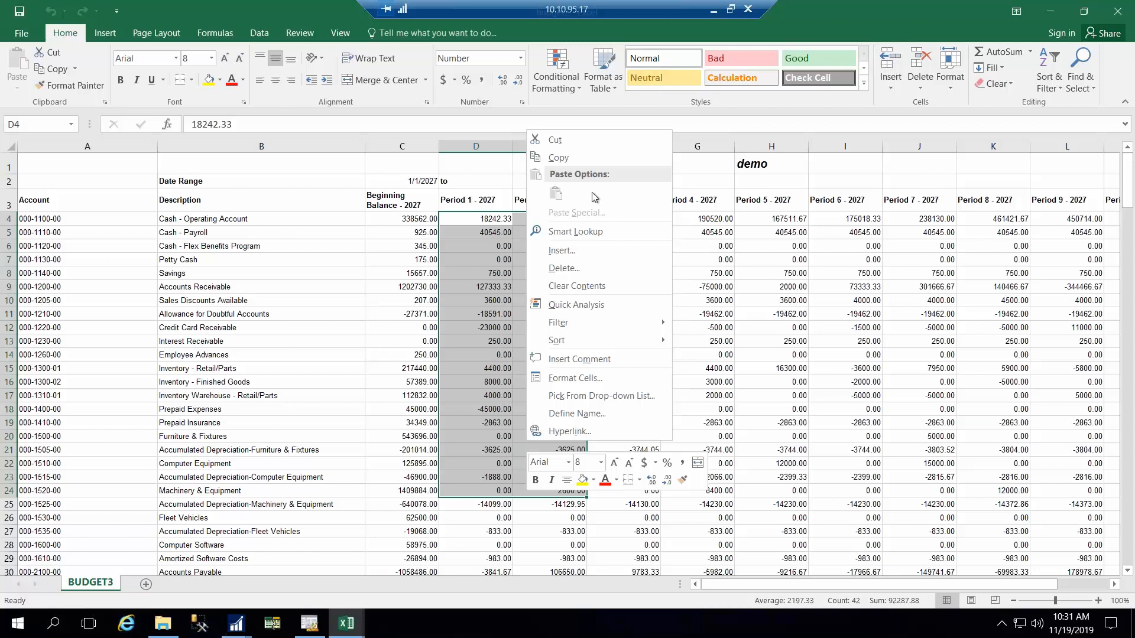
click(559, 158)
right_click(517, 226)
click(563, 310)
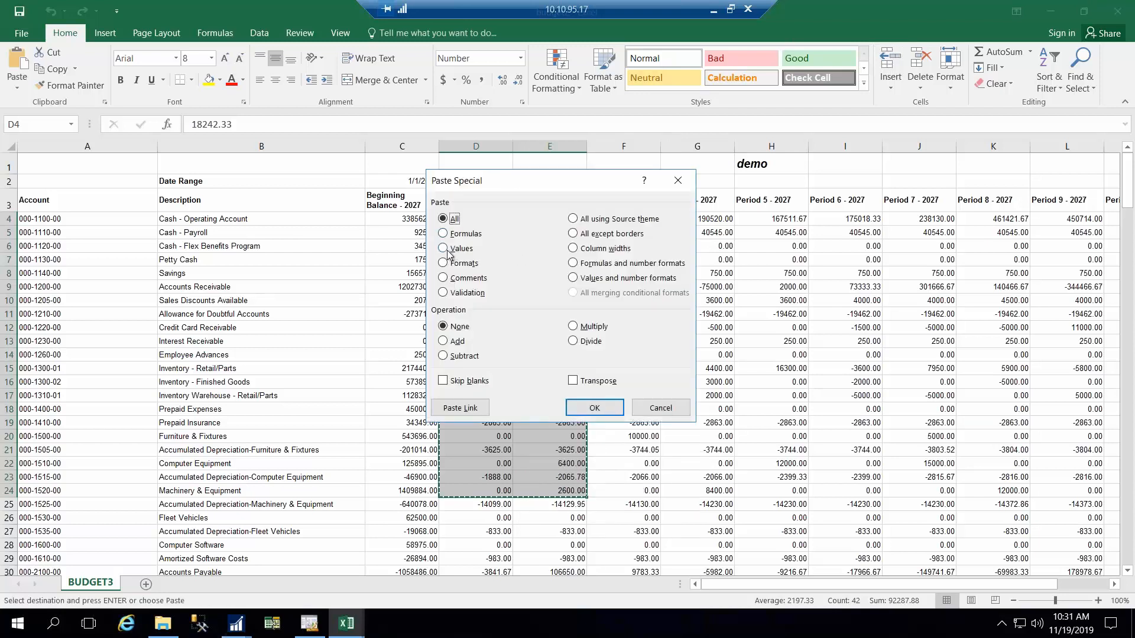
click(656, 408)
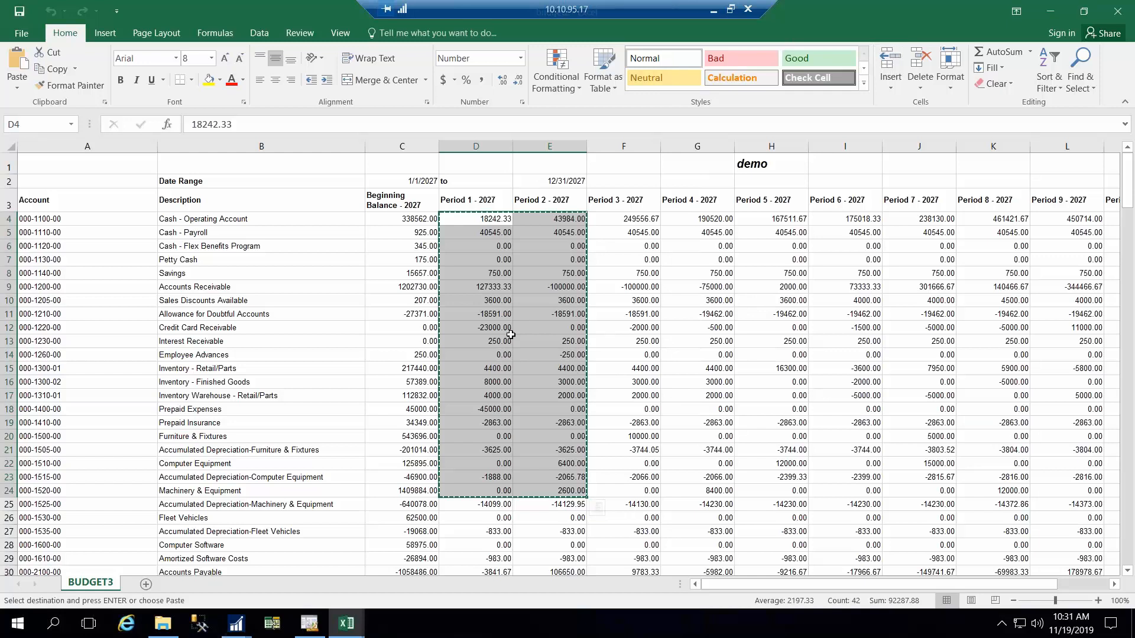
Step: Switch to Dynamics GP, open the budget list and start a new budget with the Budget Wizard for Excel
click(236, 624)
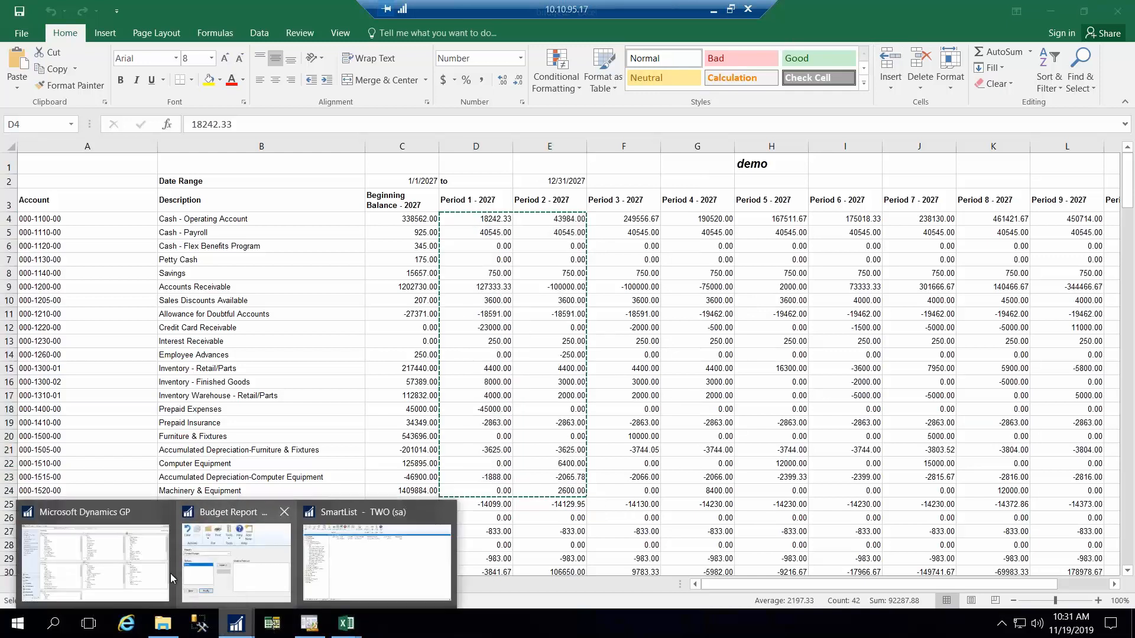
click(131, 565)
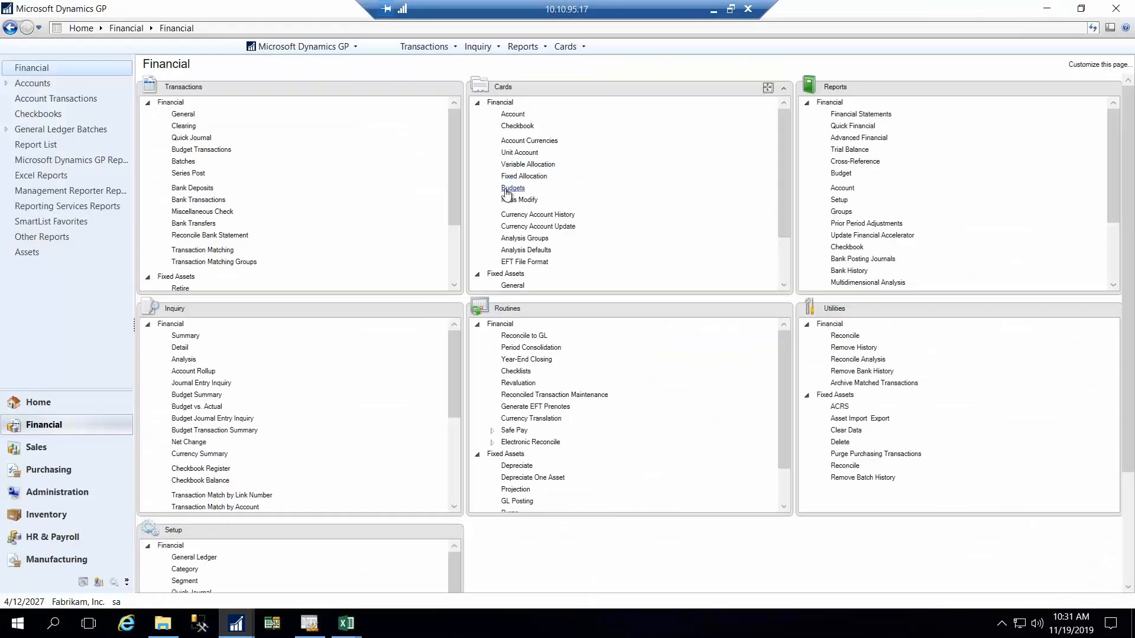
click(512, 188)
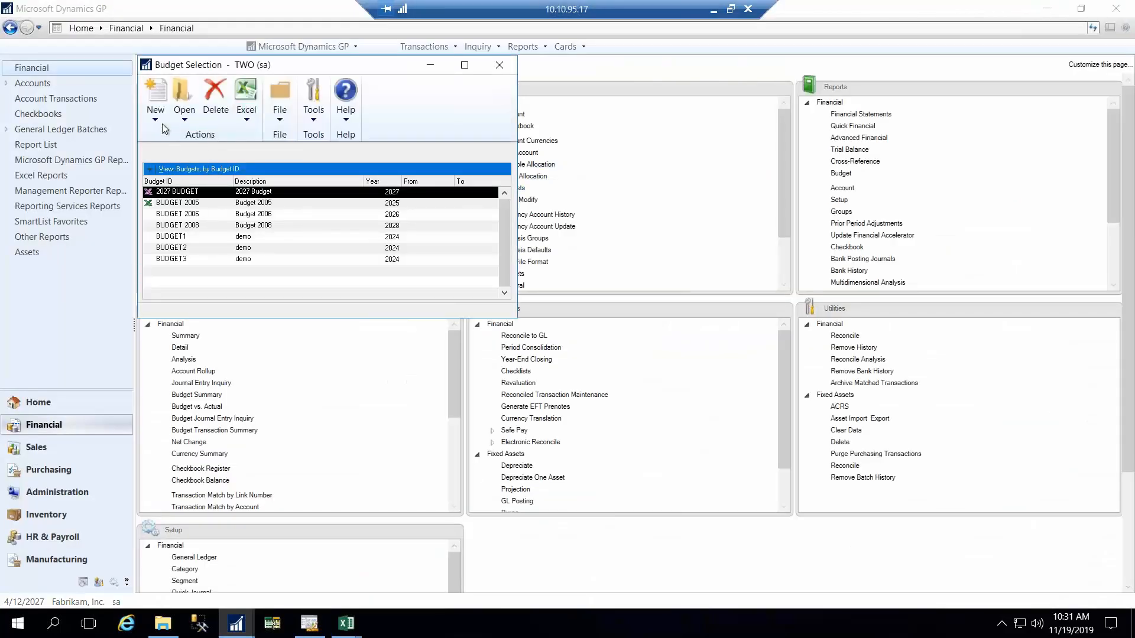
click(159, 122)
click(169, 150)
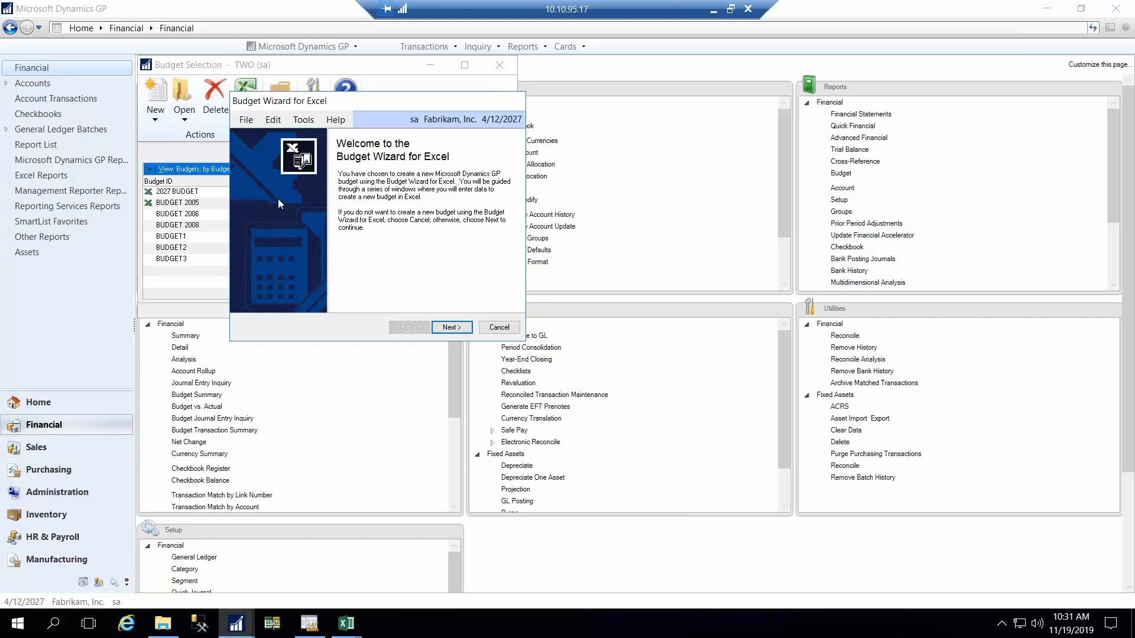
Step: Identify the new budget with ID 2020, description 2020 and date range 2024, and continue to the calculation method
click(456, 327)
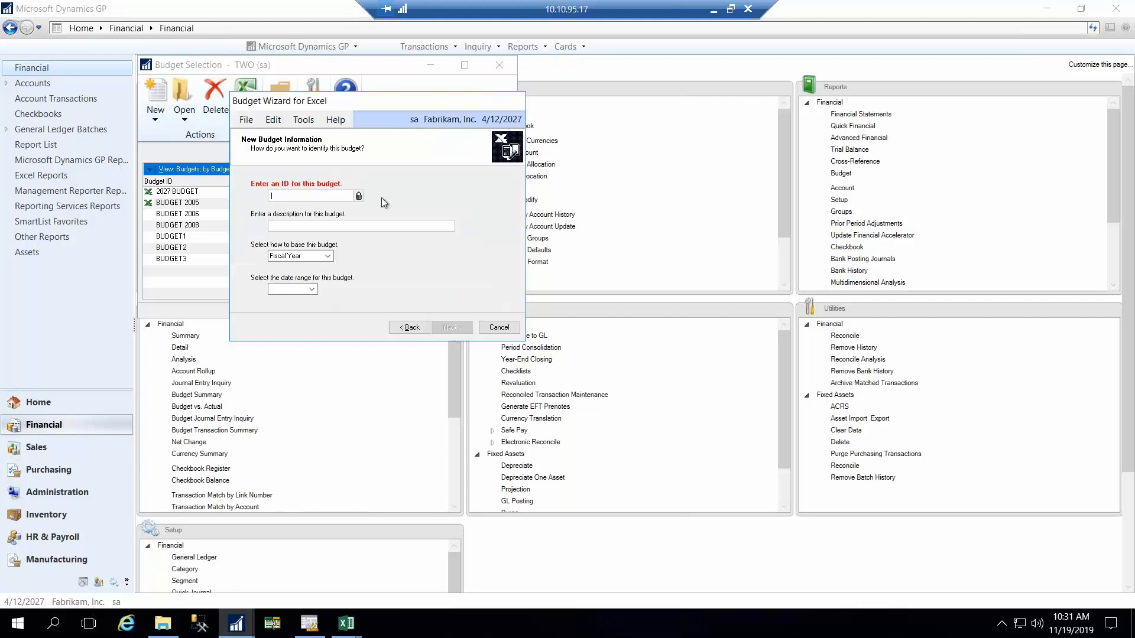
text(20202020)
click(305, 289)
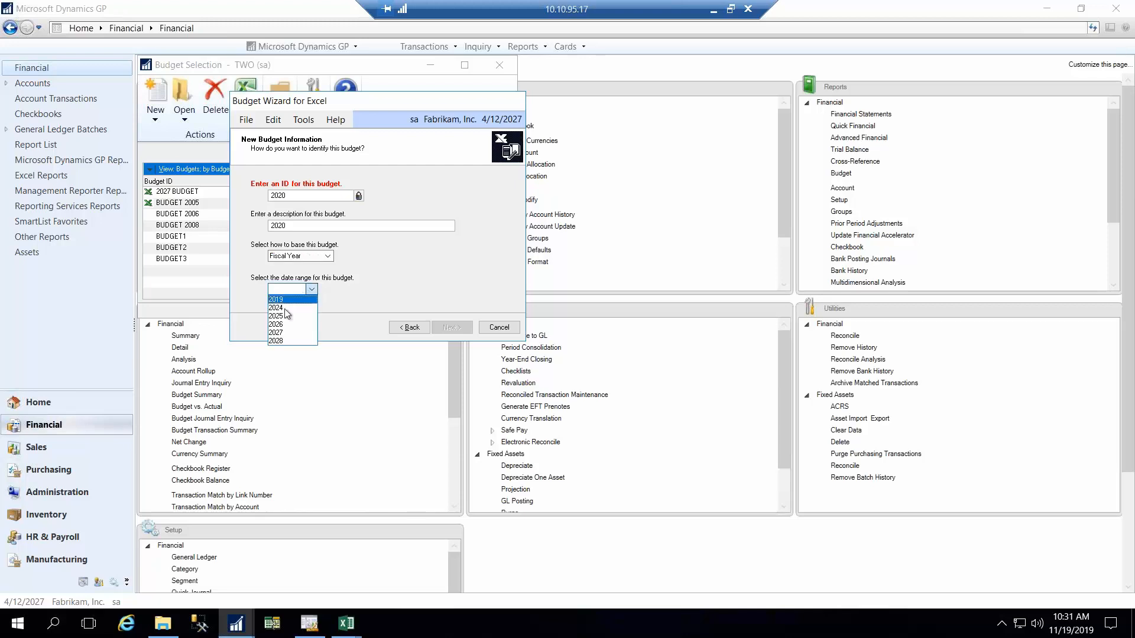
click(285, 308)
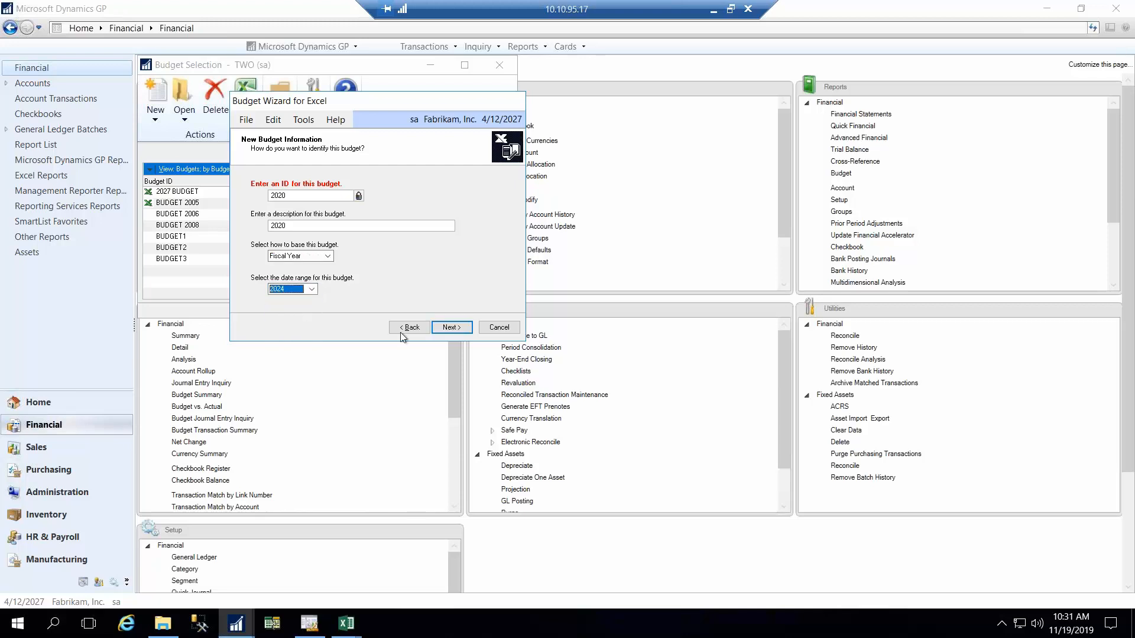
click(452, 328)
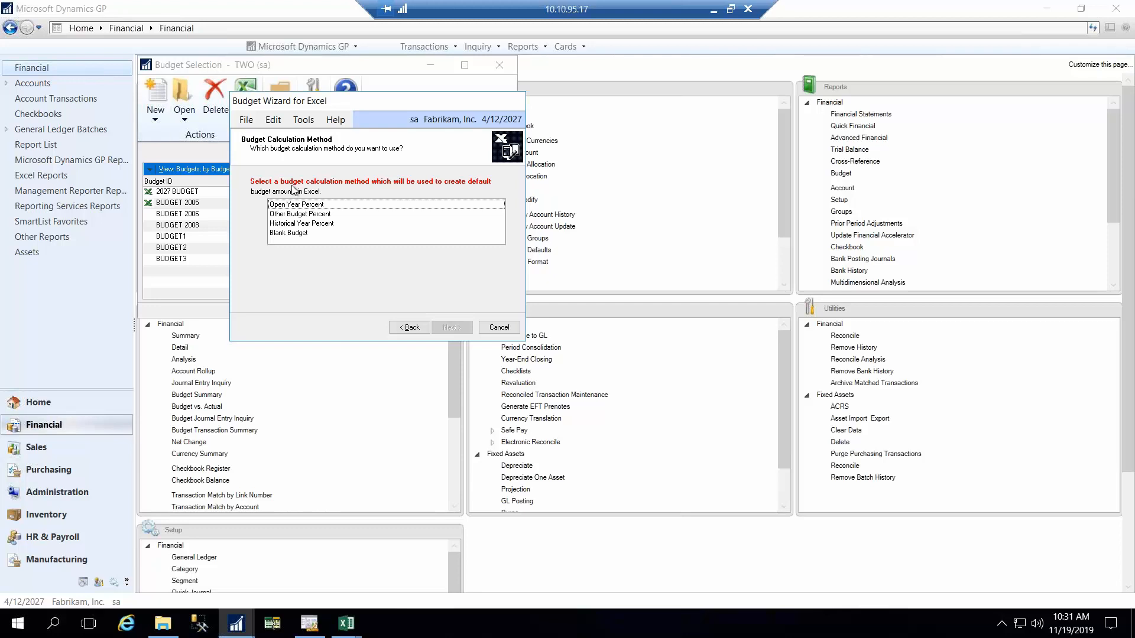
Step: Read the descriptions of the Open Year Percent, Other Budget Percent, Historical Year Percent and Blank Budget calculation methods
click(297, 205)
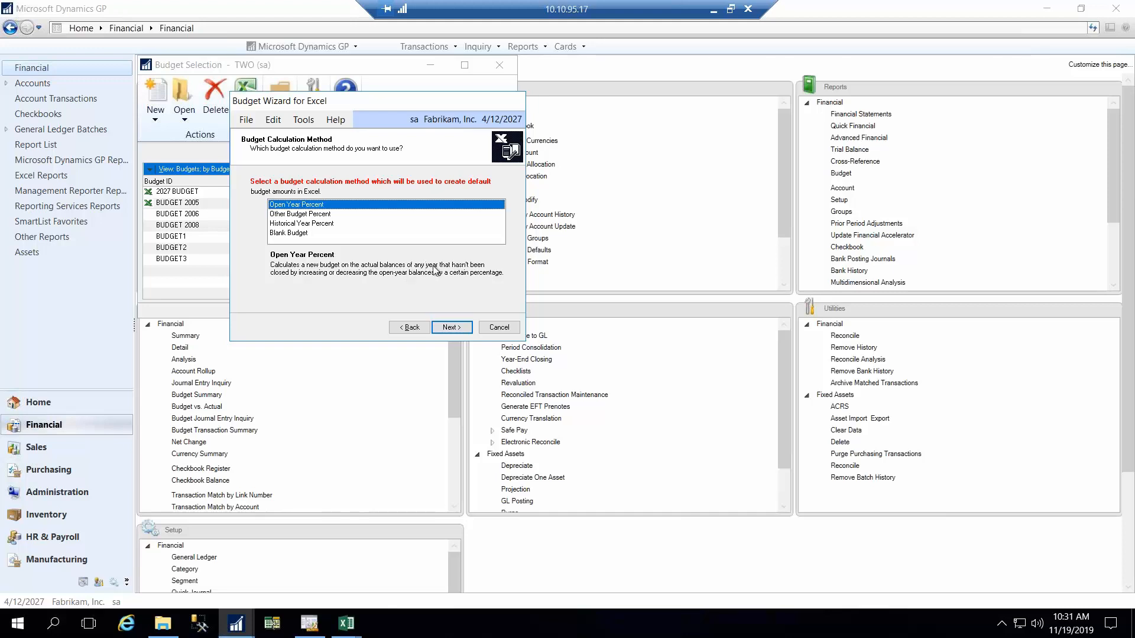
click(285, 214)
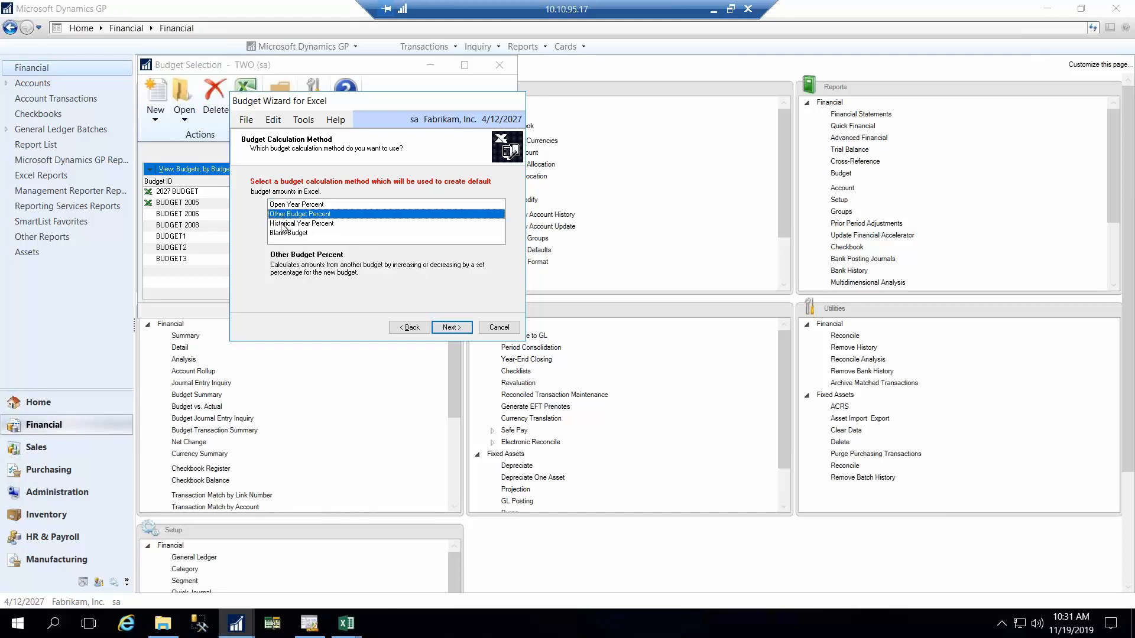
click(284, 224)
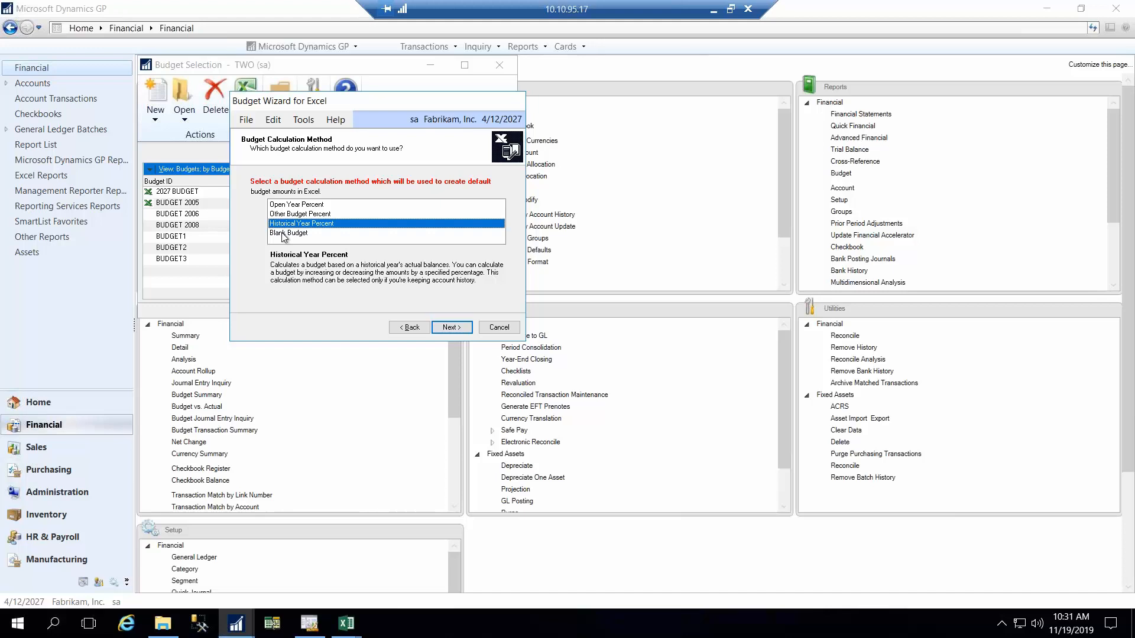
click(283, 234)
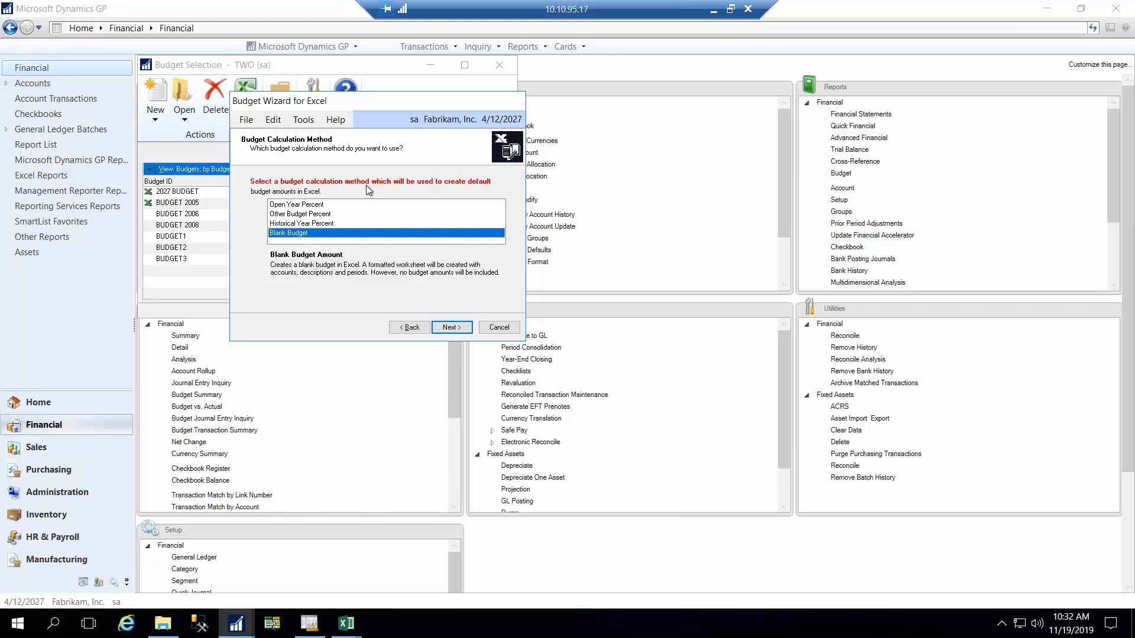
Step: Switch to the PowerPoint presentation and run the slide show from the beginning to the Microsoft Dynamics GP User Group Meeting slide
click(717, 11)
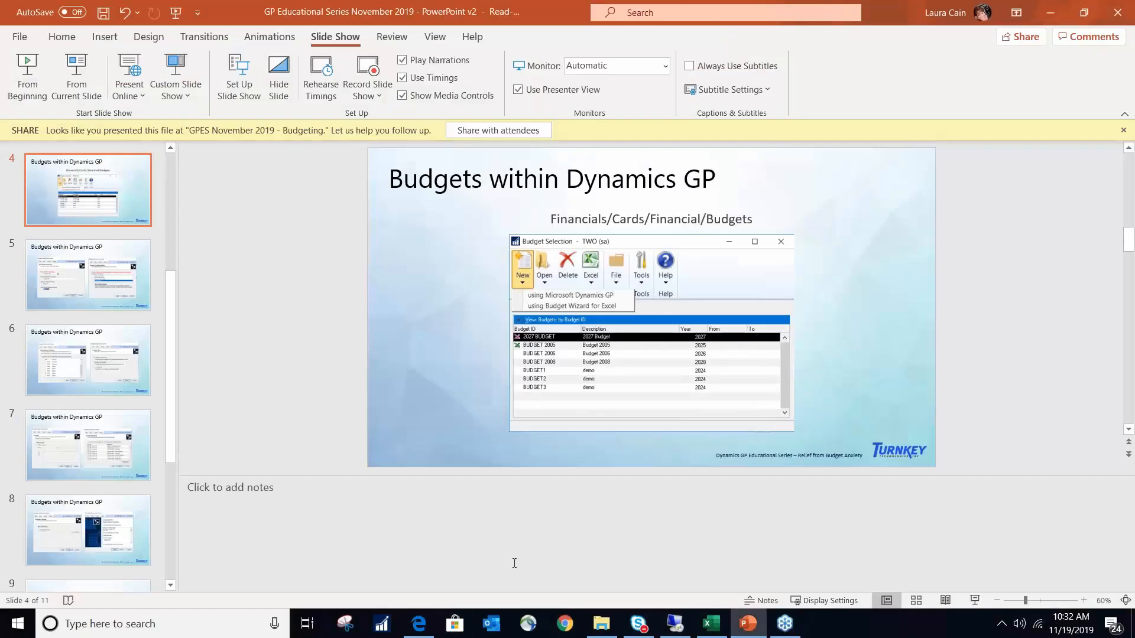
click(26, 72)
click(460, 416)
click(455, 415)
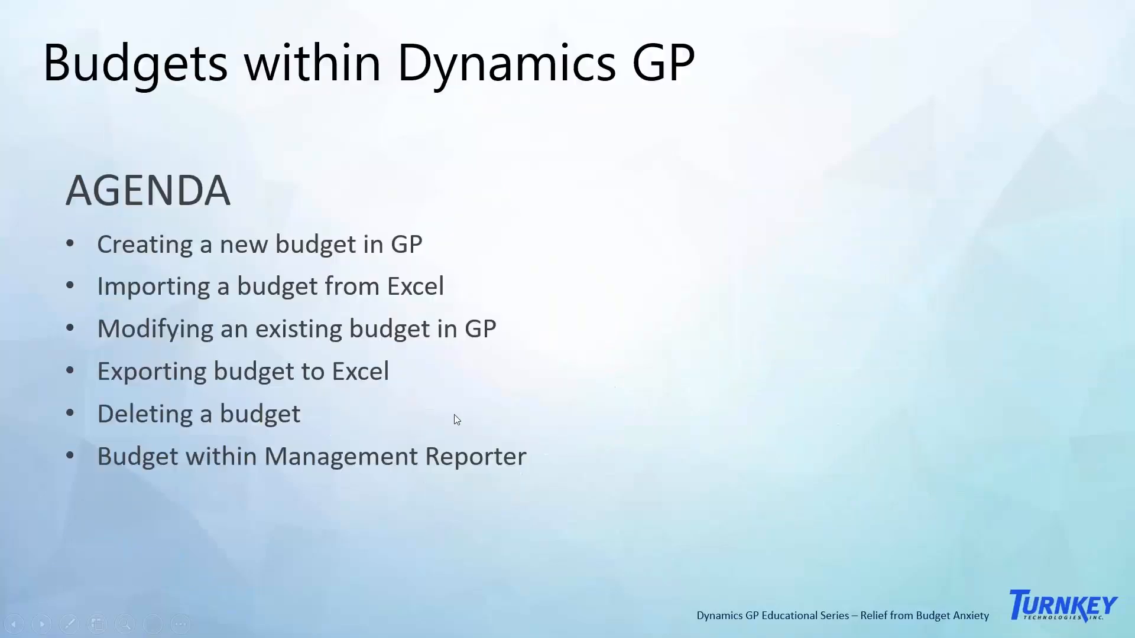
click(454, 415)
click(453, 415)
click(451, 415)
click(450, 416)
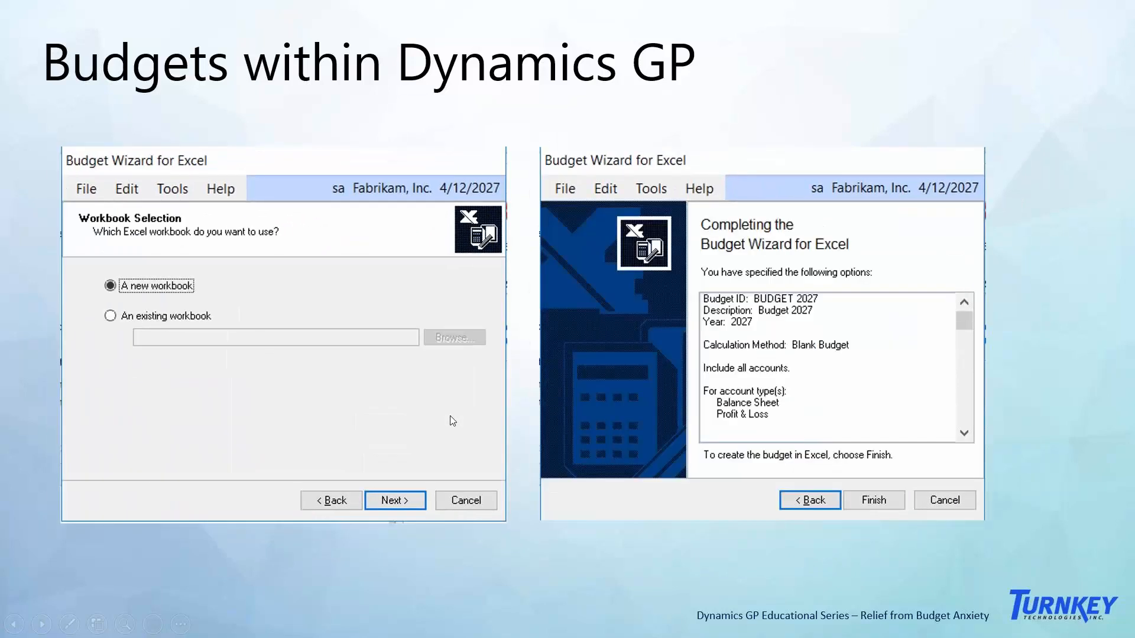
click(451, 420)
click(448, 421)
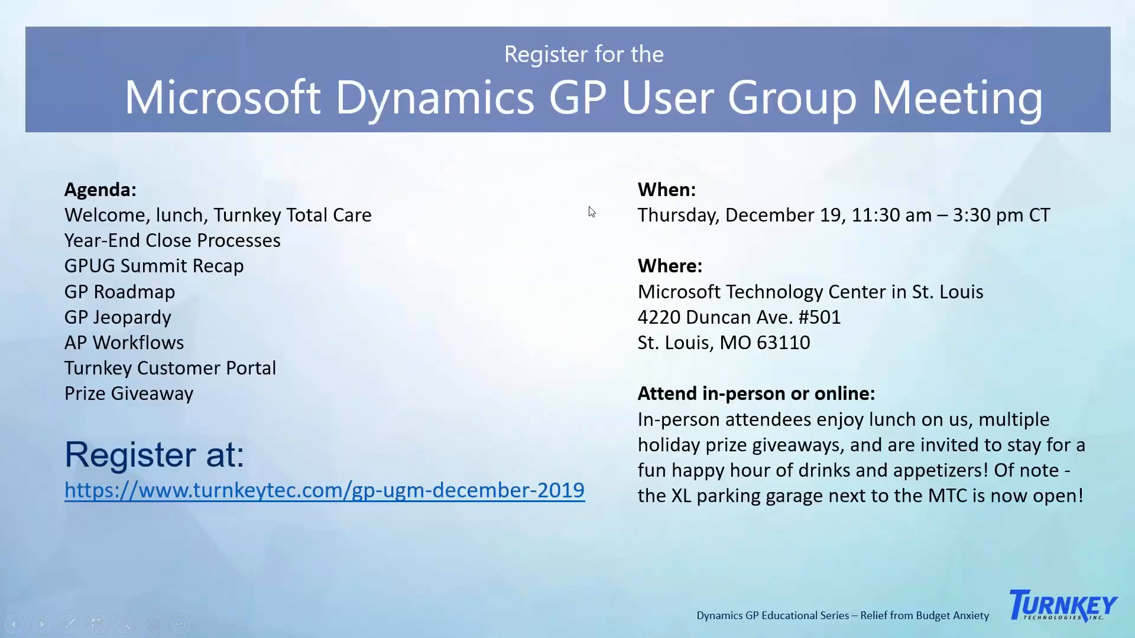